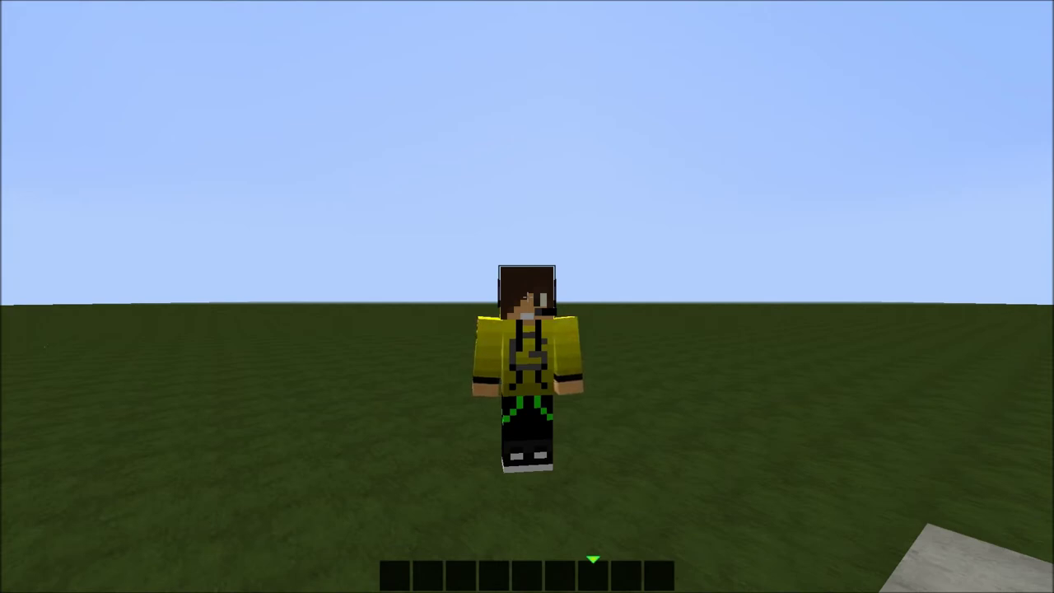
Switch to first-person view and fly around the car to inspect the build.
key("F5")
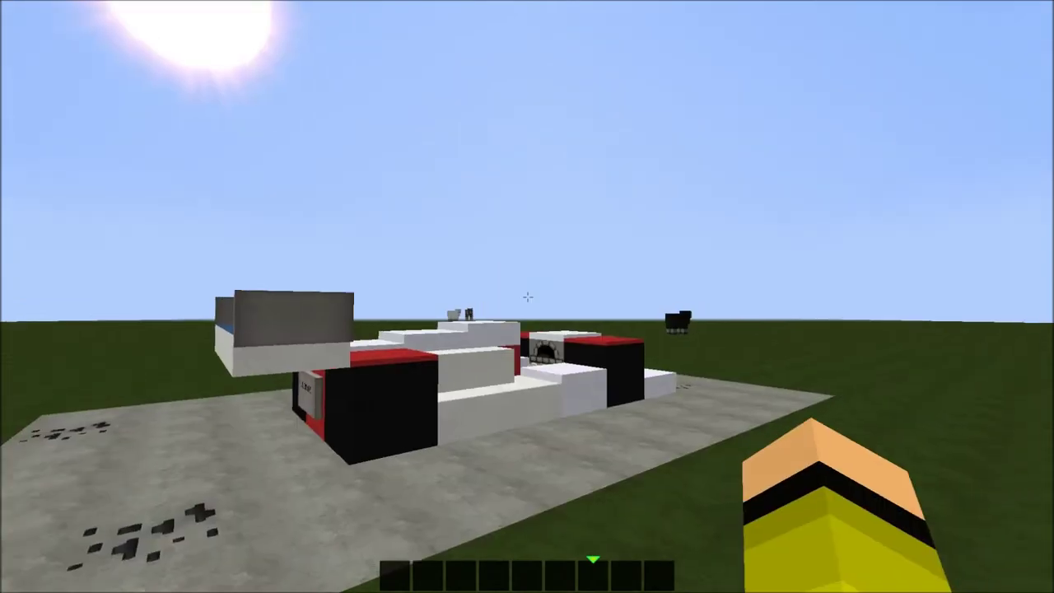
key("w")
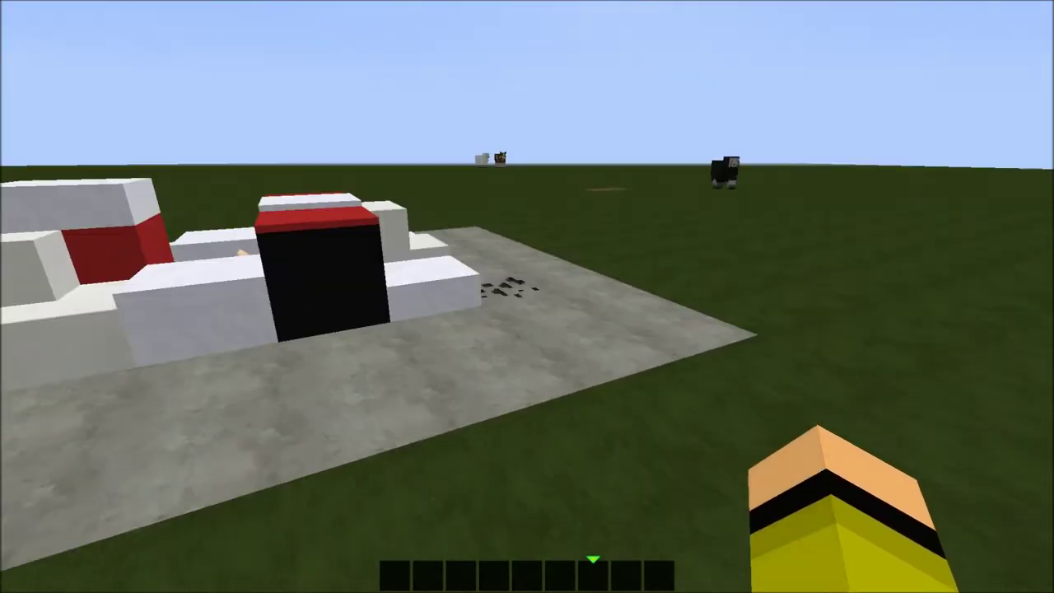
key("w")
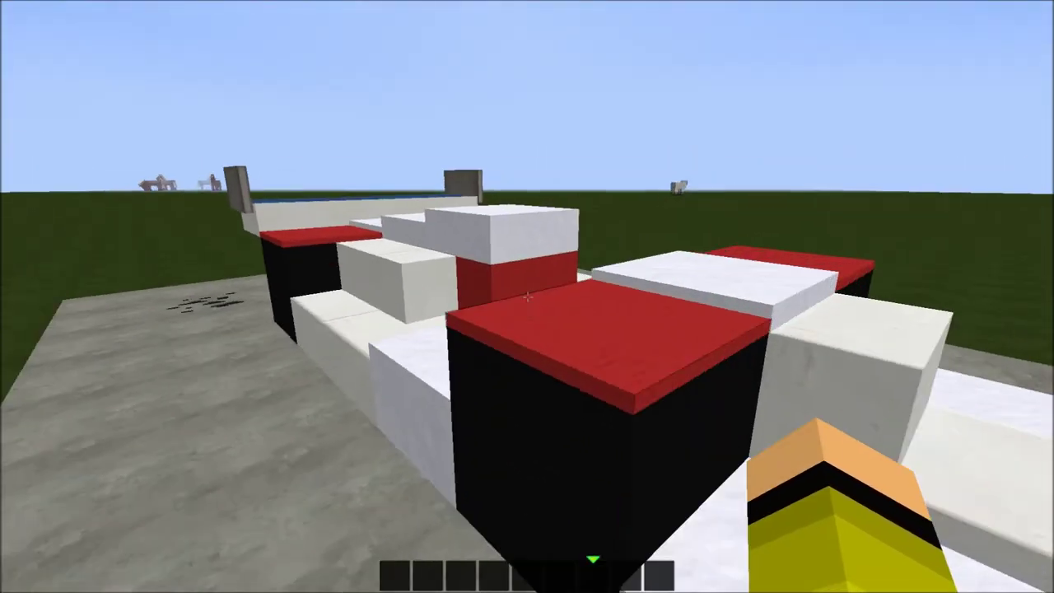
key("w")
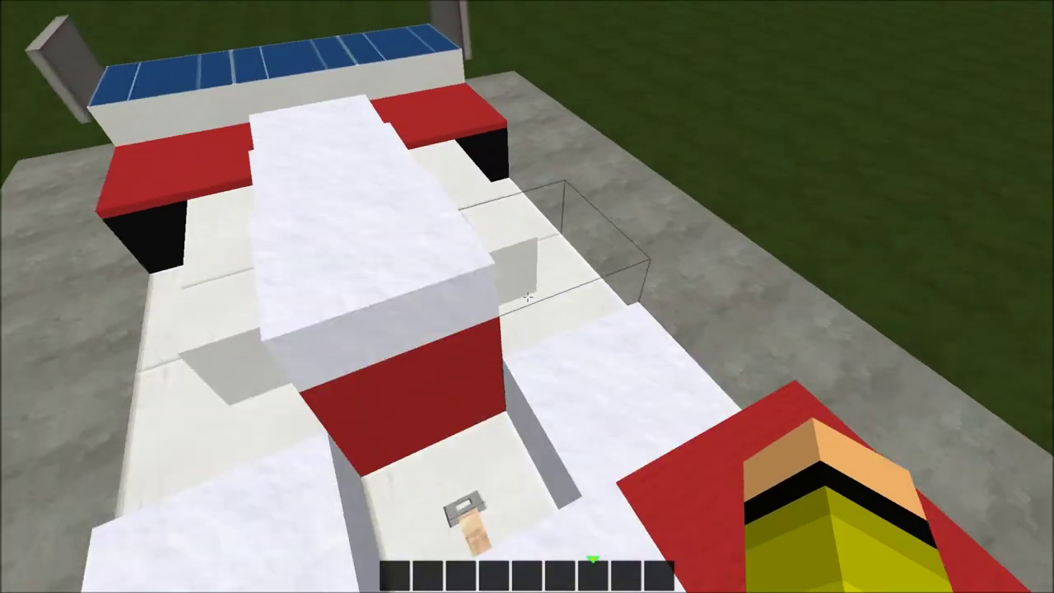
key("w")
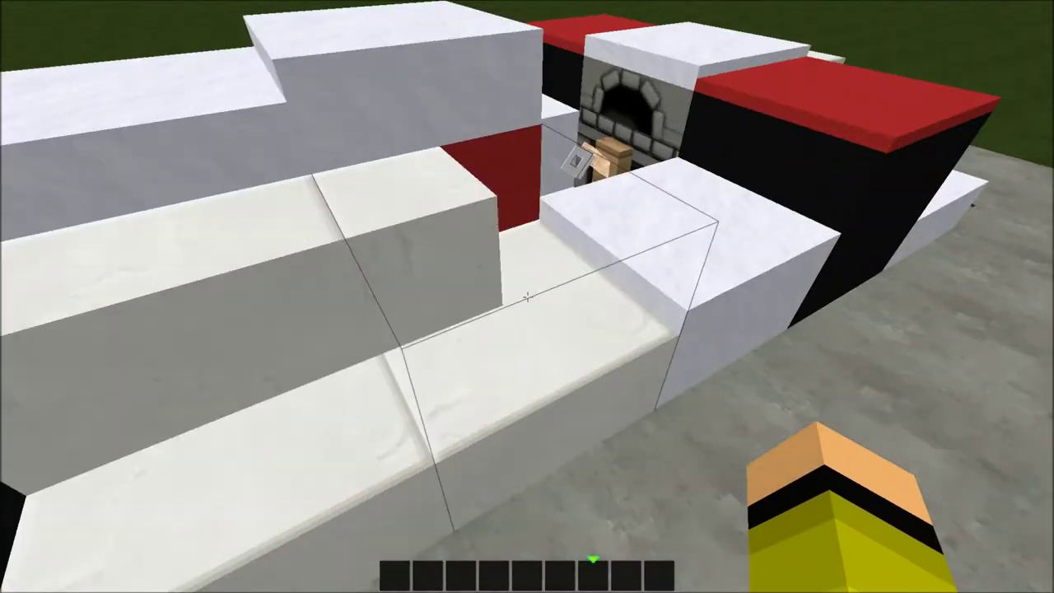
key("w")
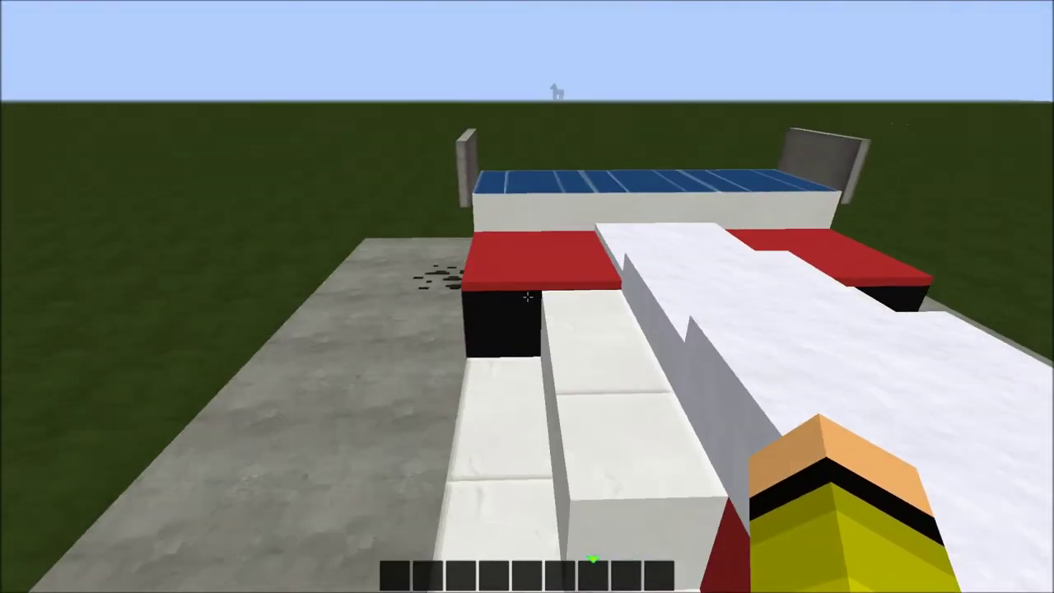
Place stone buttons on the fronts of the car's two black blocks.
key("e")
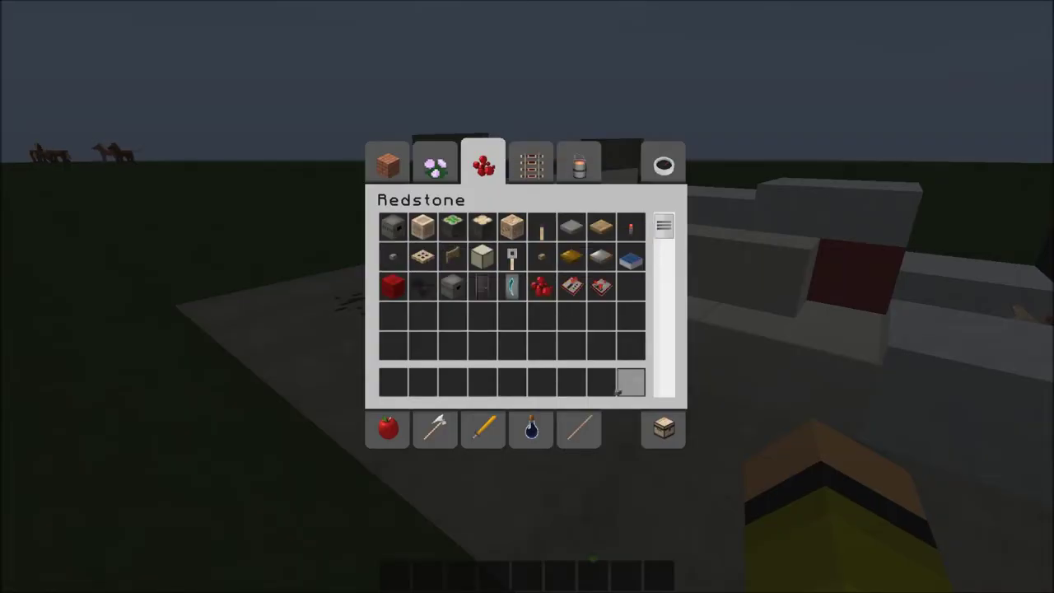
key("Escape")
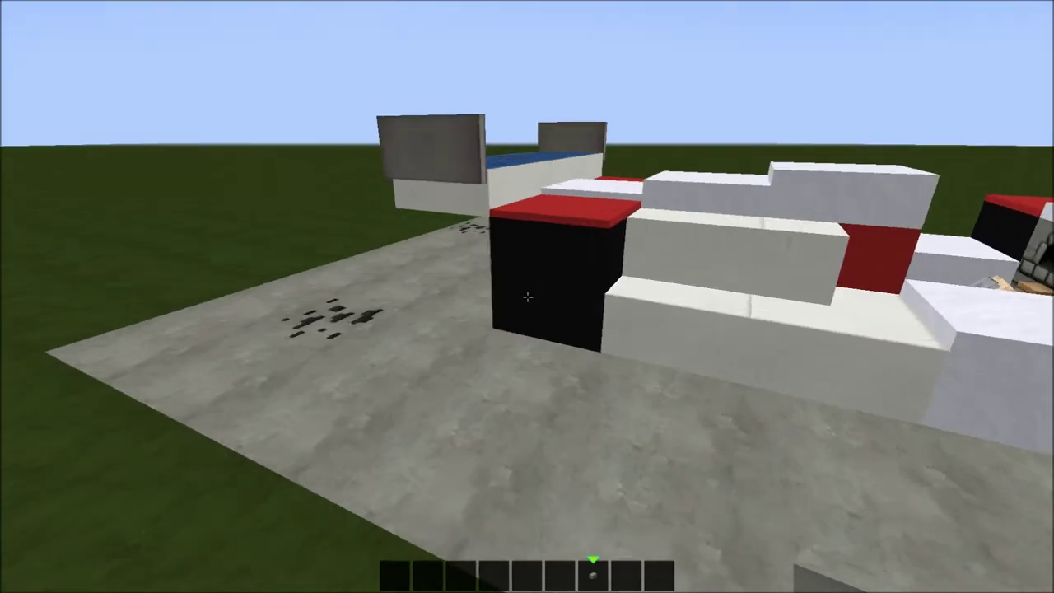
key("w")
key("w")
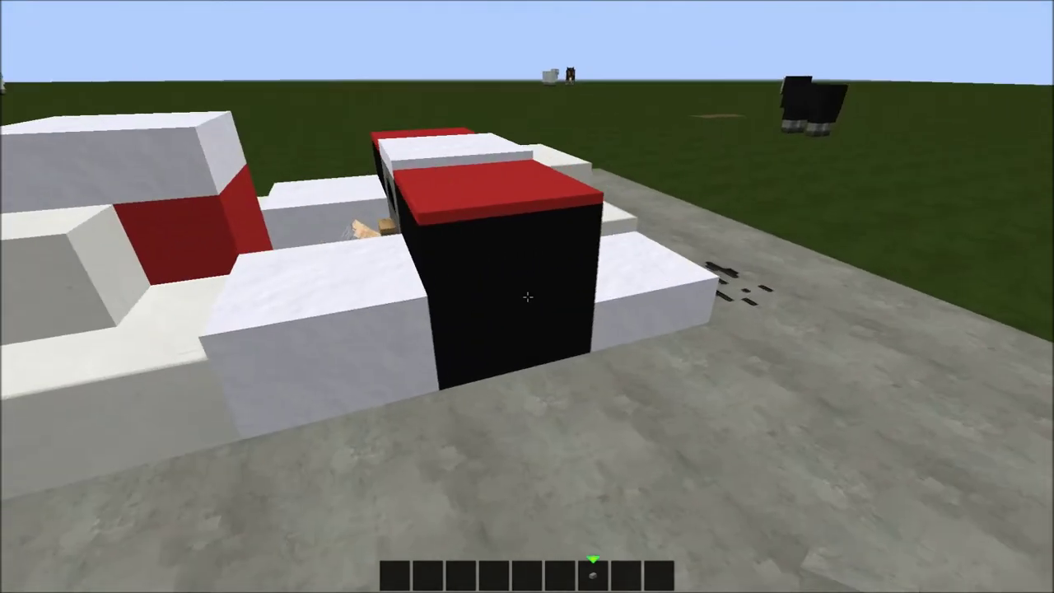
key("w")
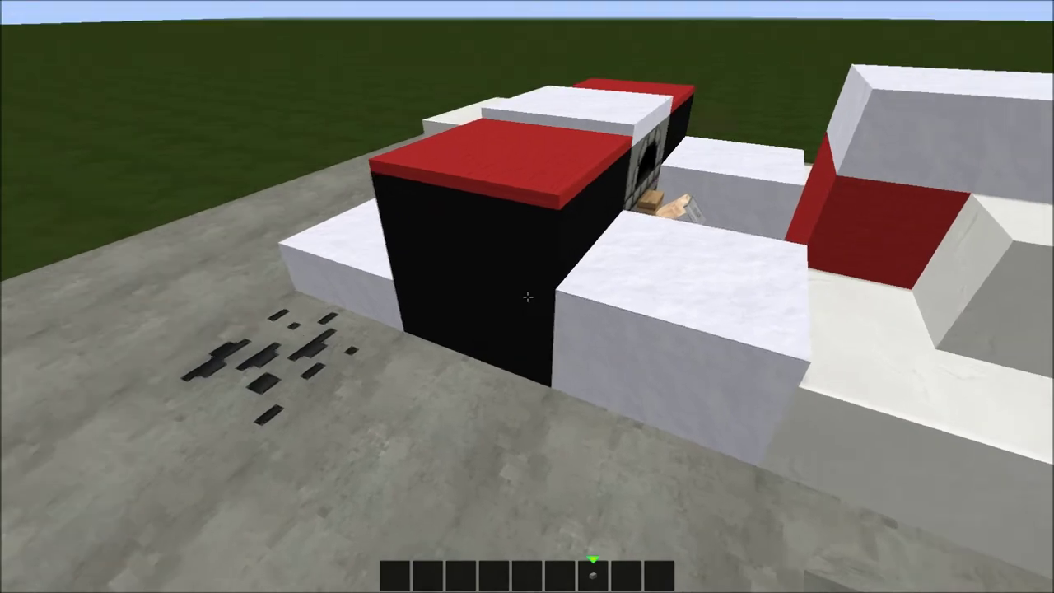
right_click(527, 296)
key("s")
key("s")
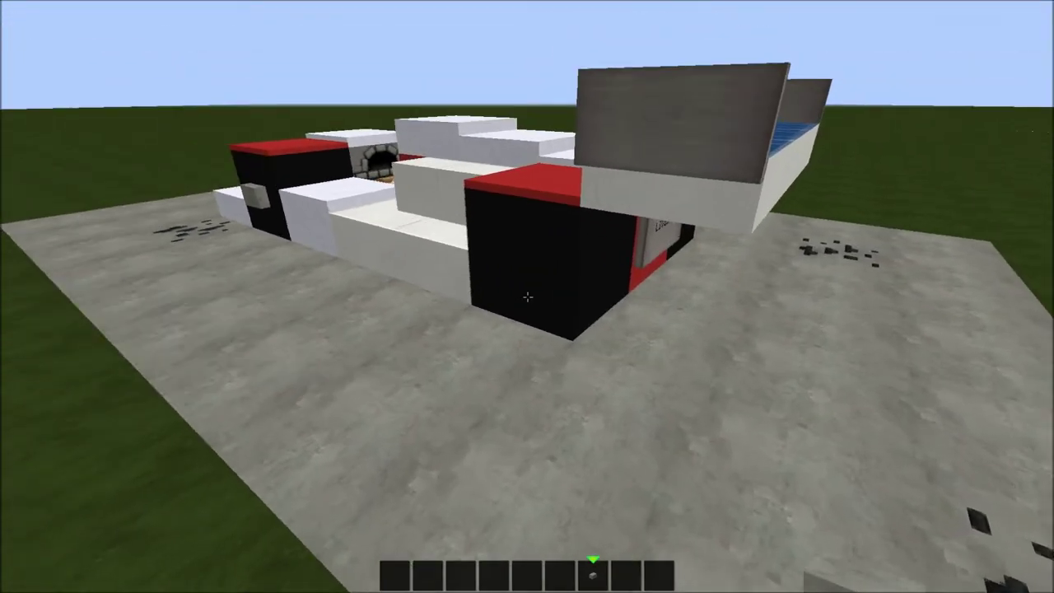
right_click(527, 297)
key("s")
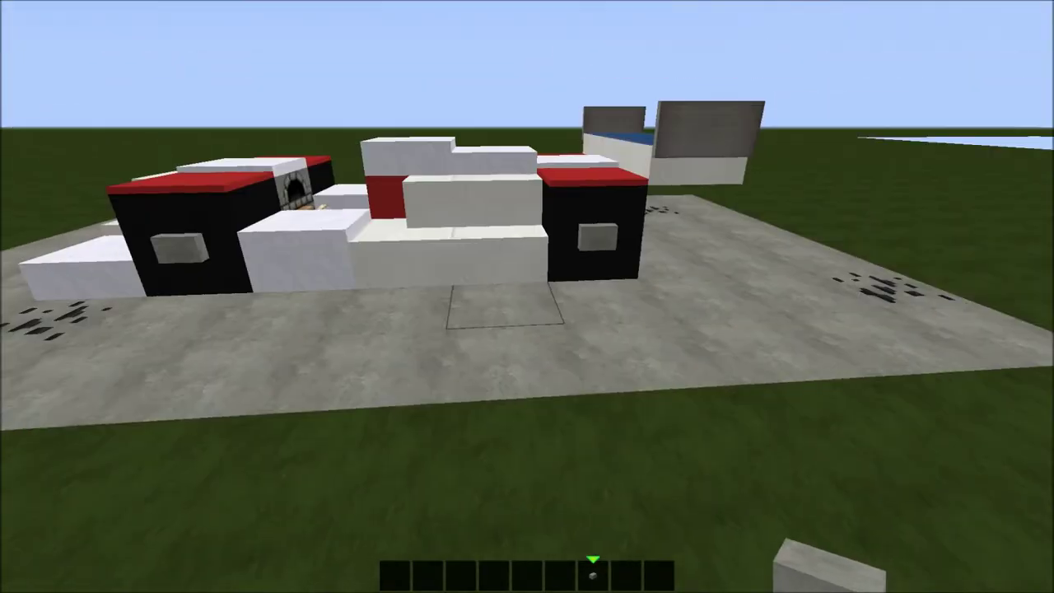
Fly around the car to inspect the dispenser, button, cockpit and rear wing.
key("e")
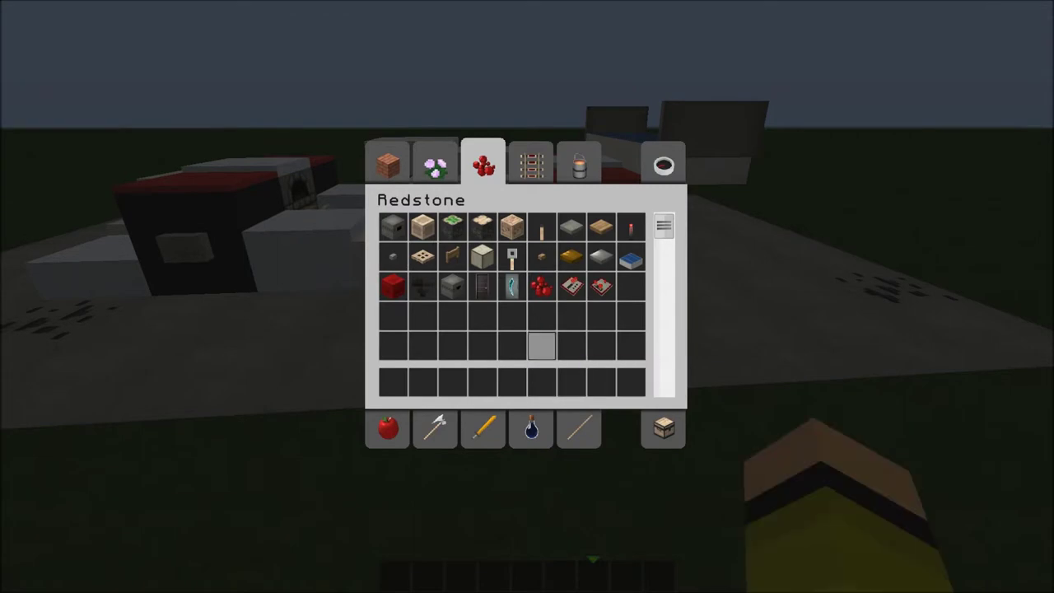
key("Escape")
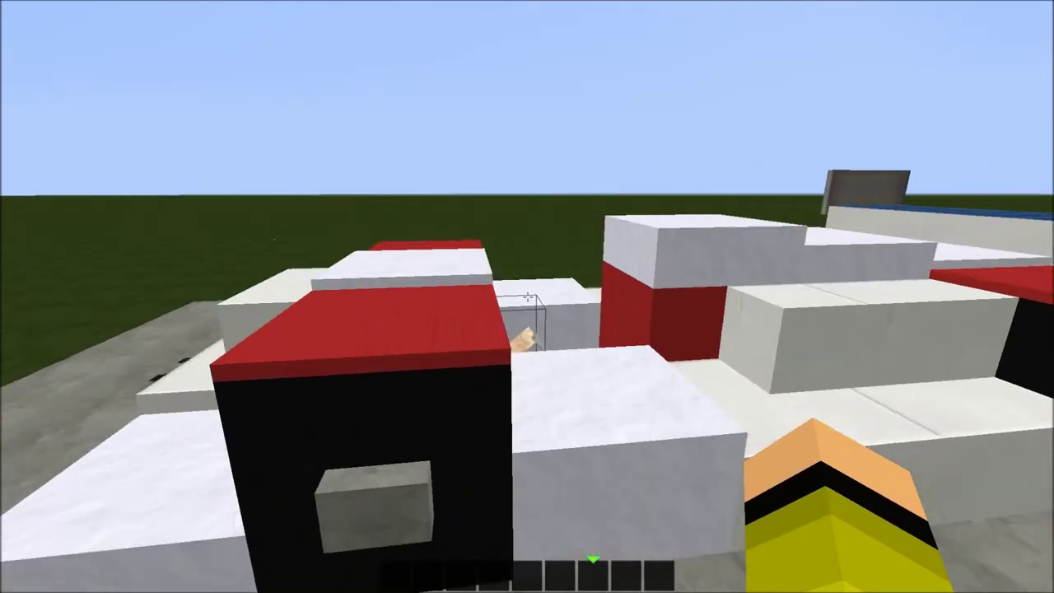
key("w")
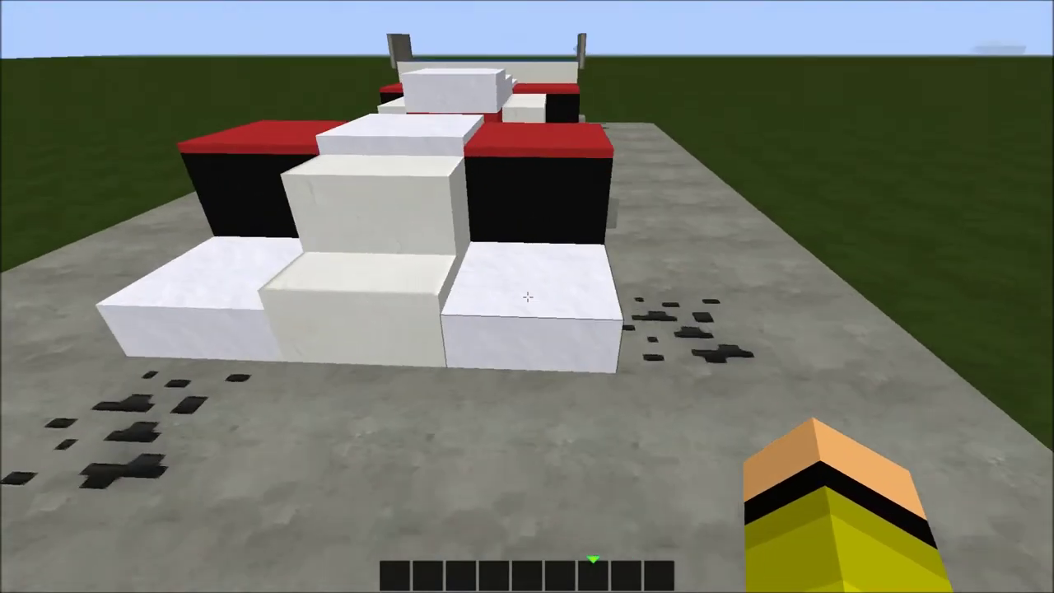
key("s")
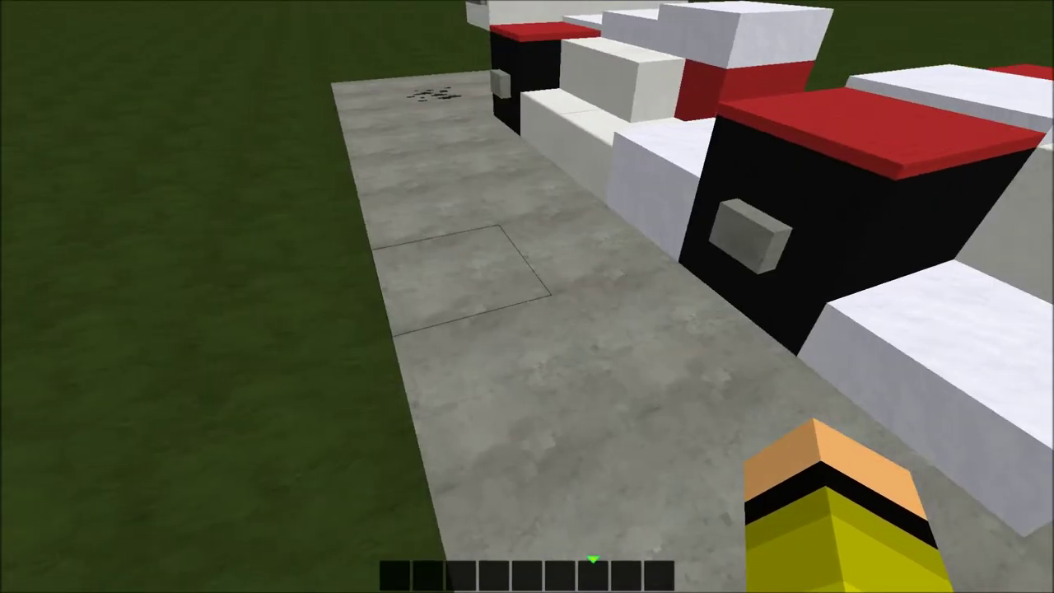
key("w")
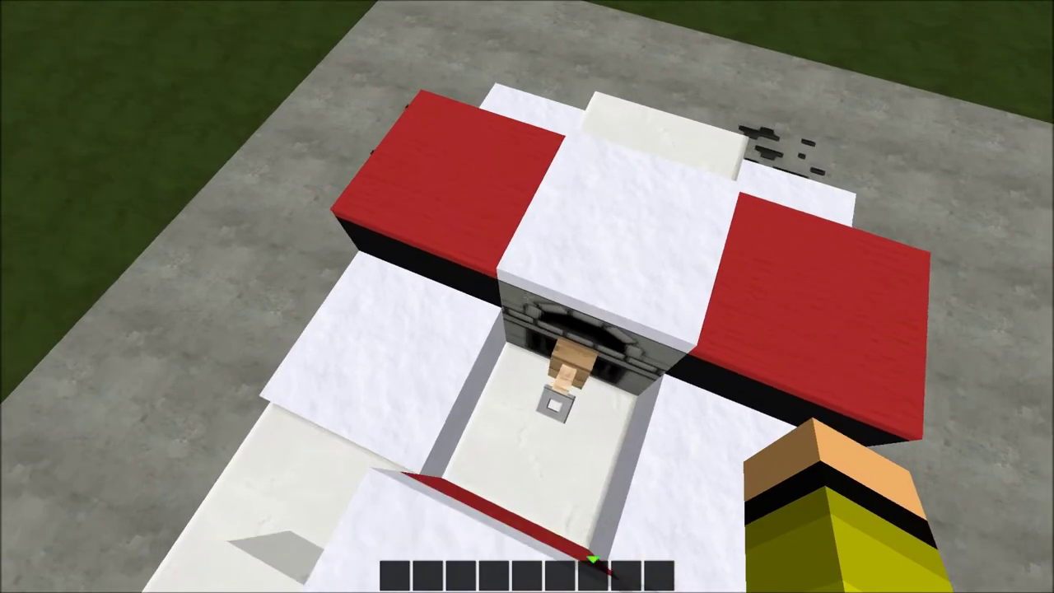
key("w")
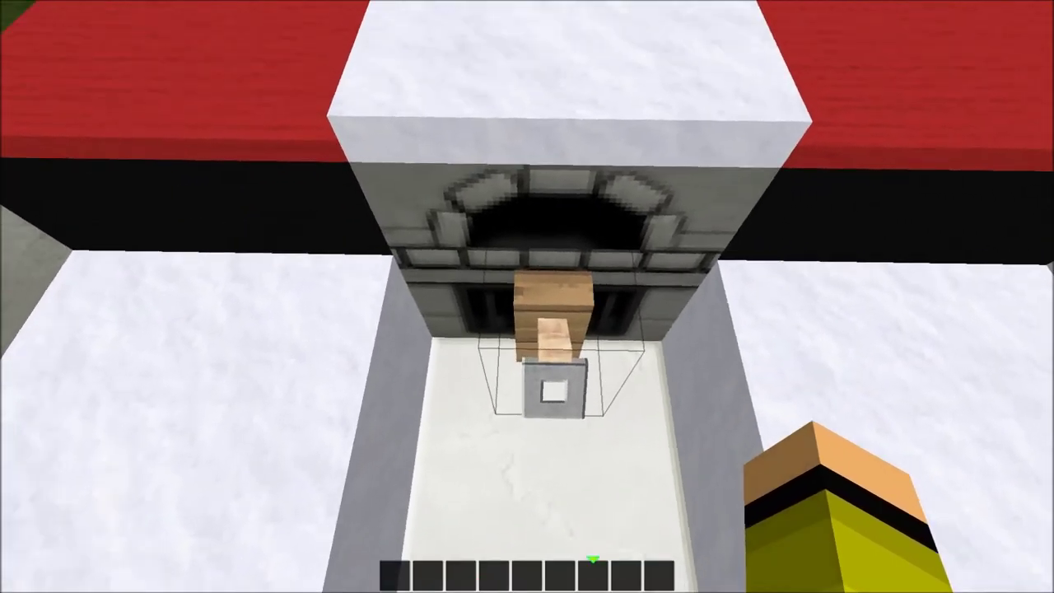
key("w")
key("w")
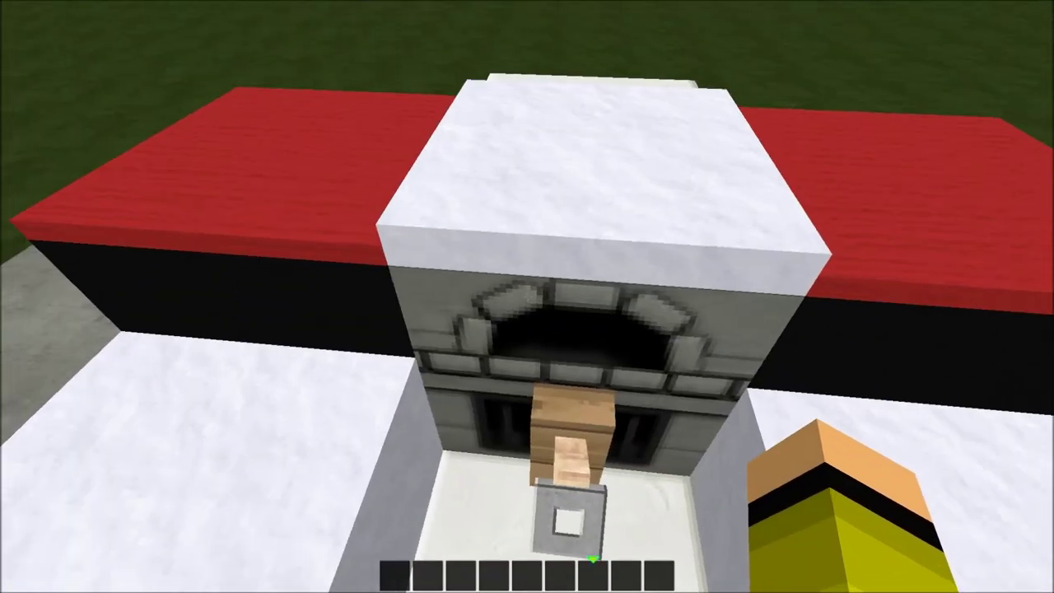
key("w")
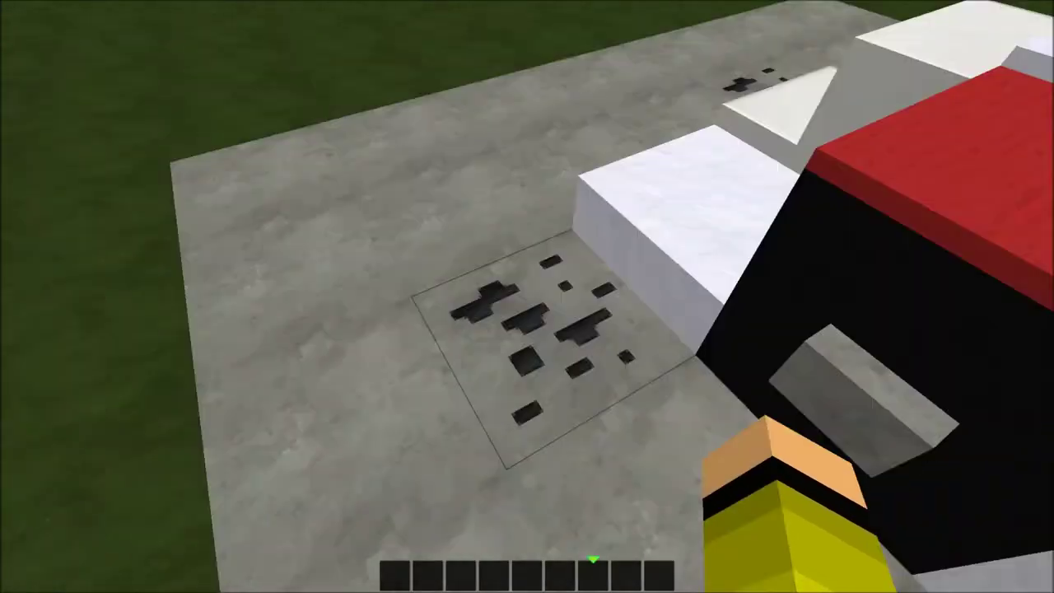
key("w")
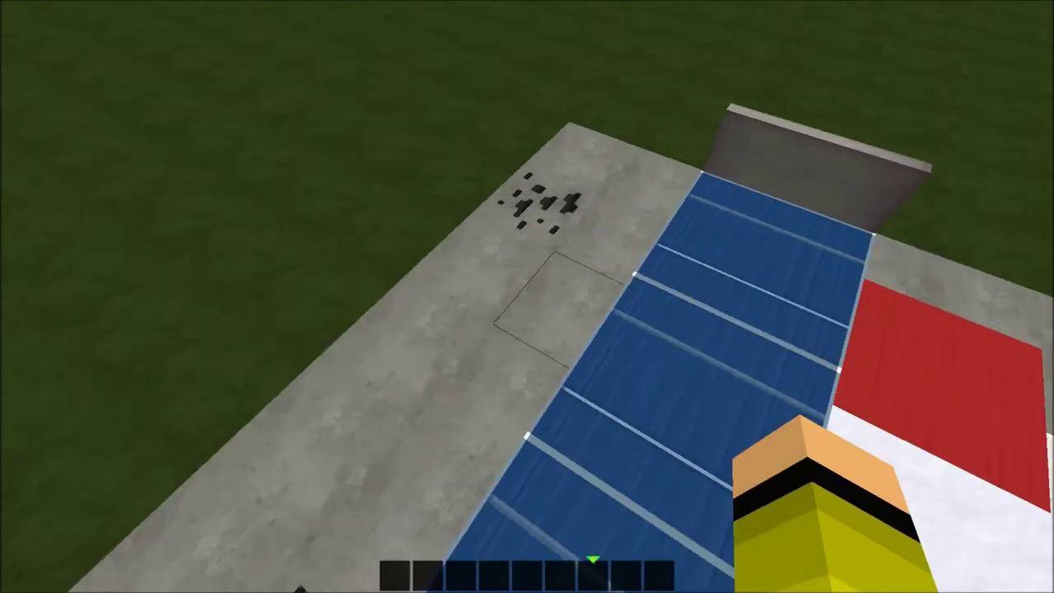
key("w")
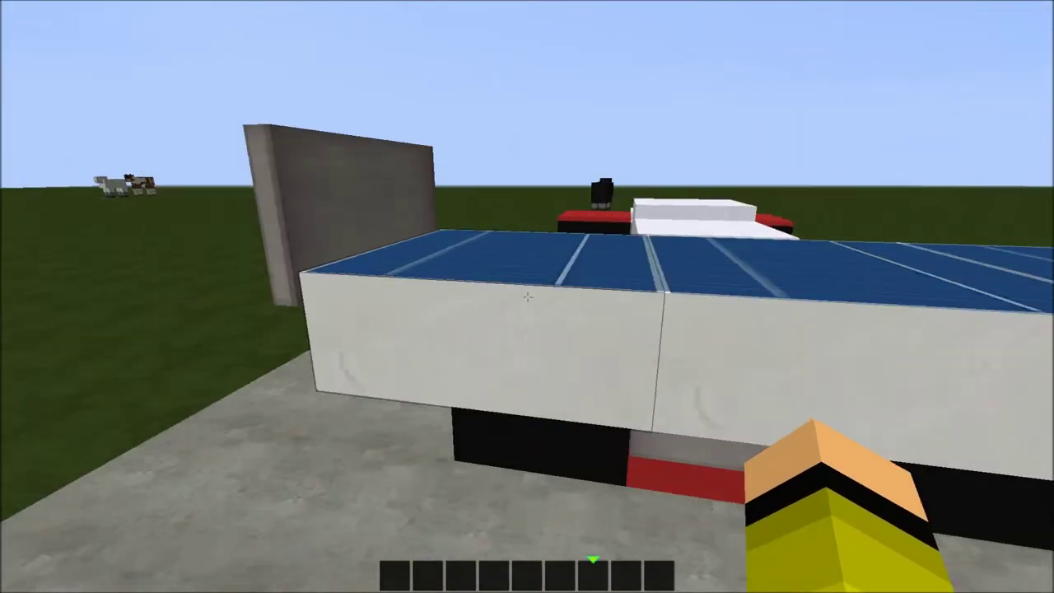
key("a")
key("w")
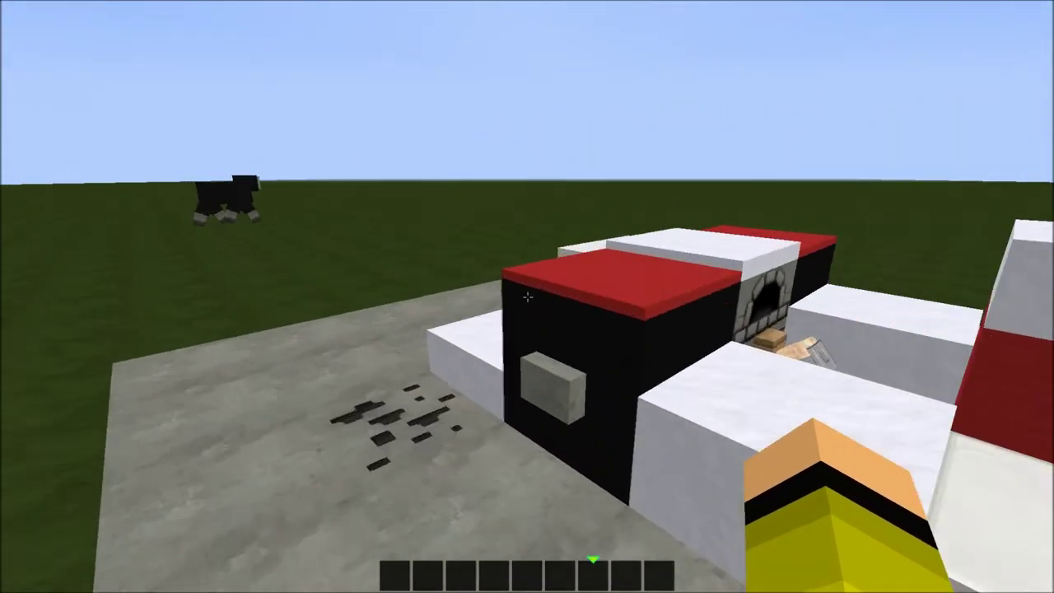
Circle the car, then stock the hotbar with a sticky piston, redstone dust, repeater and lever.
key("w")
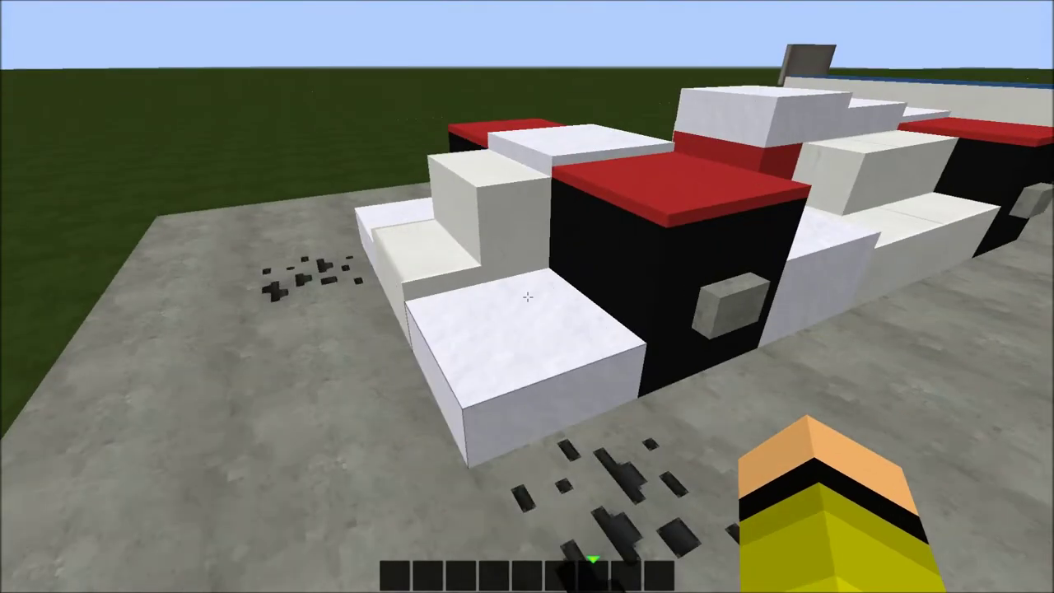
key("w")
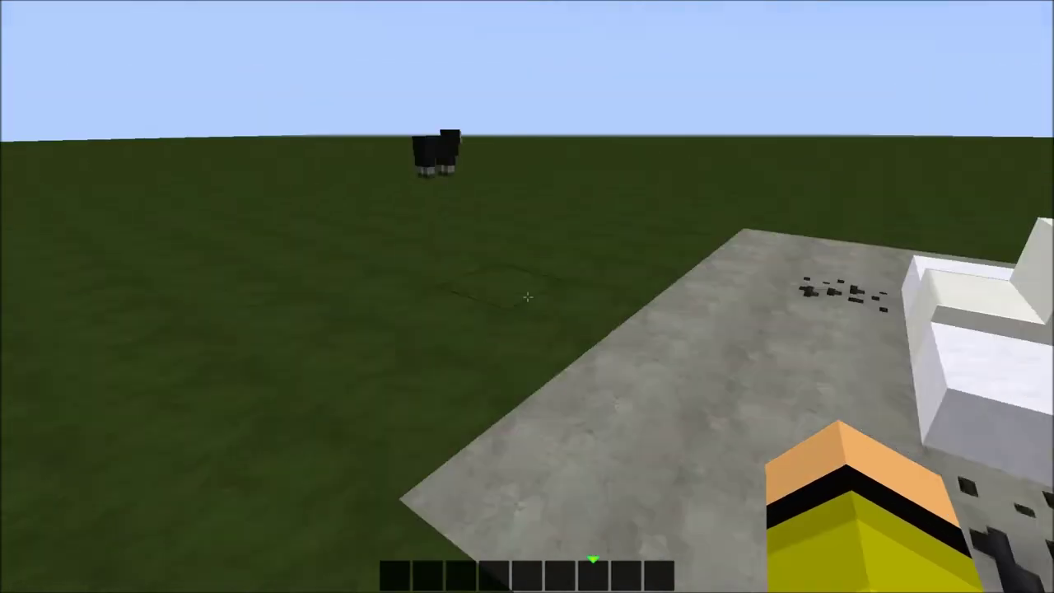
key("w")
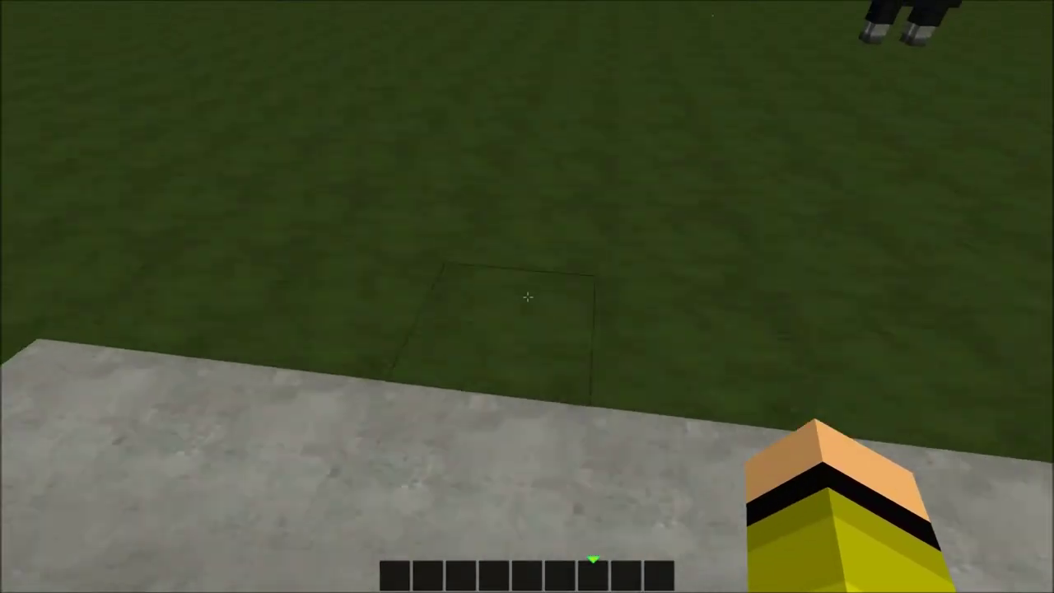
key("w")
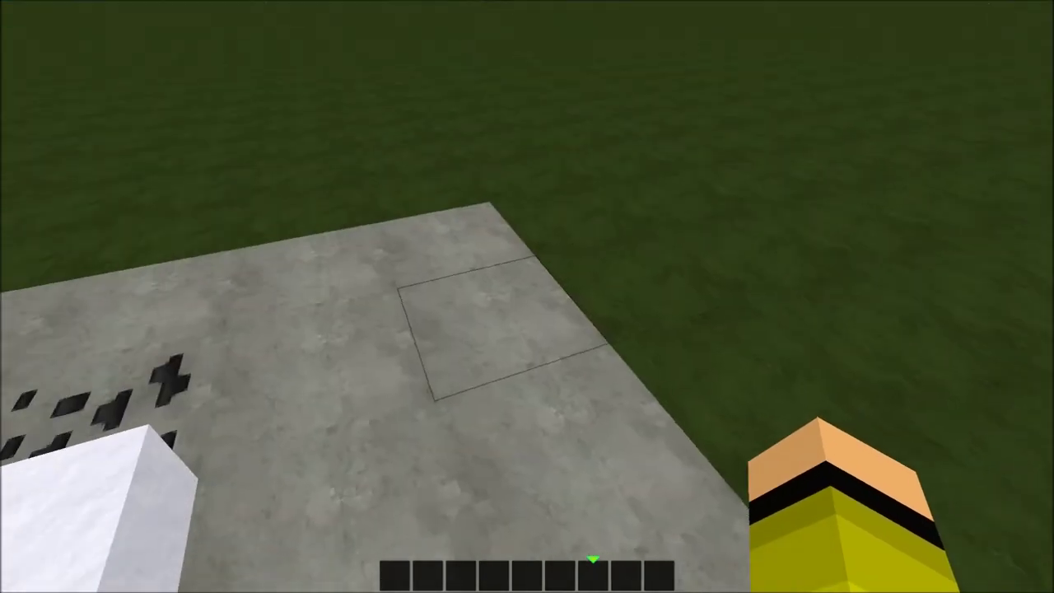
key("w")
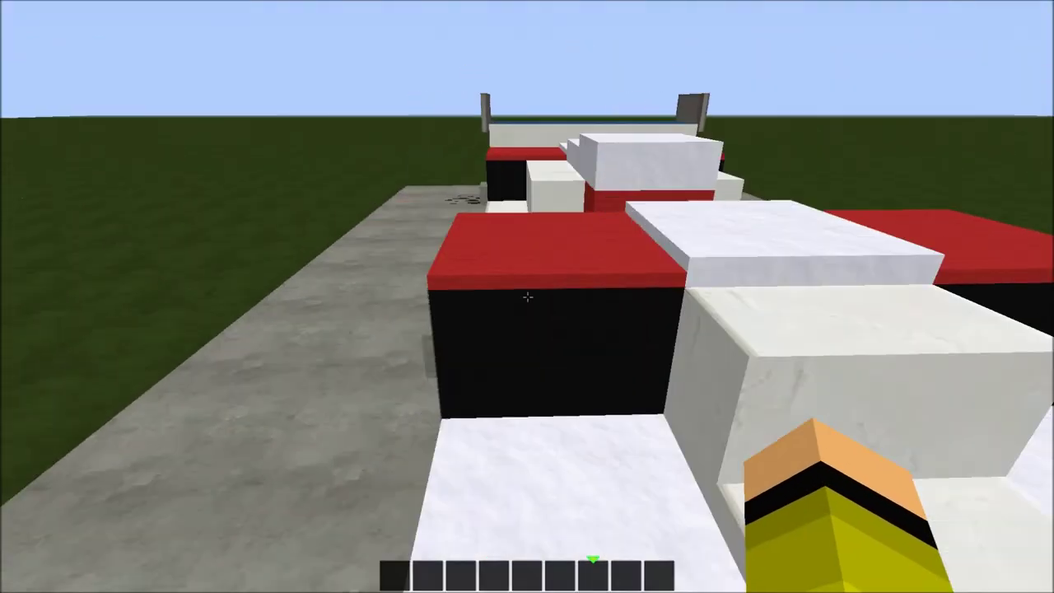
key("e")
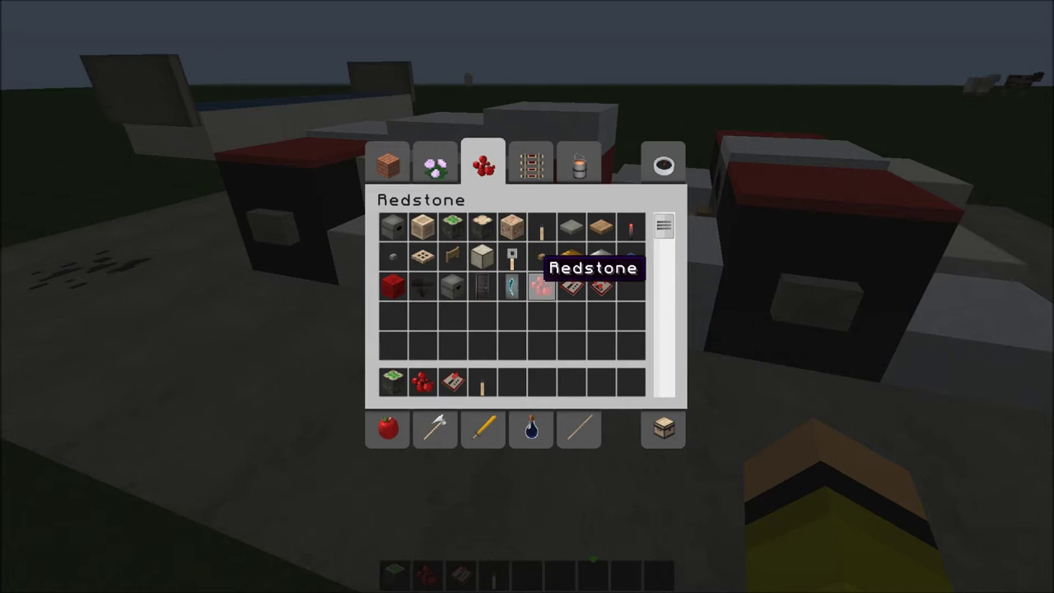
Take a white slab and Red Stained Glass from Building Blocks into the hotbar.
left_click(395, 164)
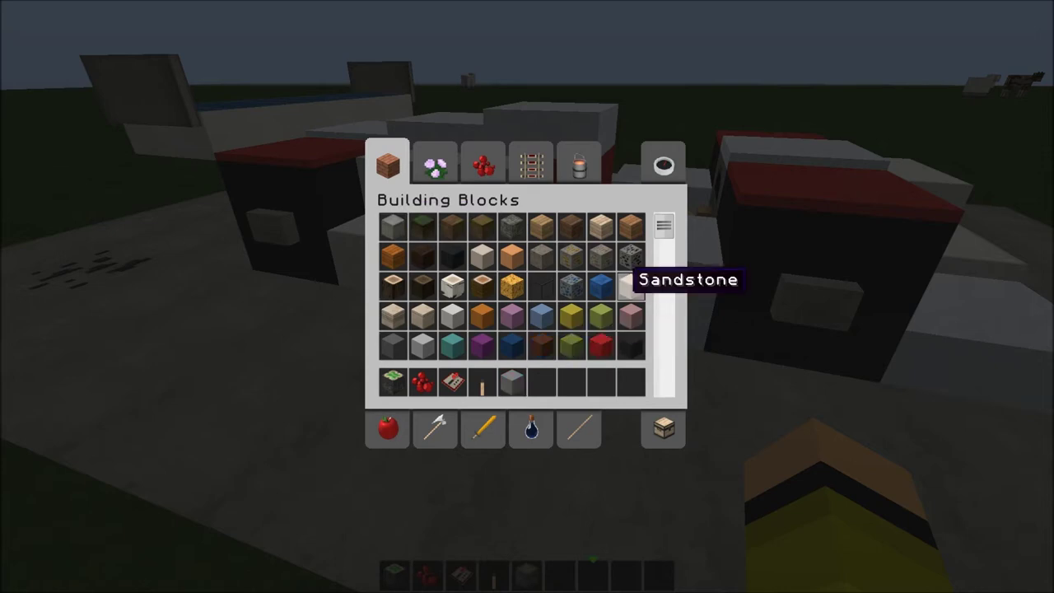
scroll(631, 285, "down", 3)
scroll(631, 272, "down", 3)
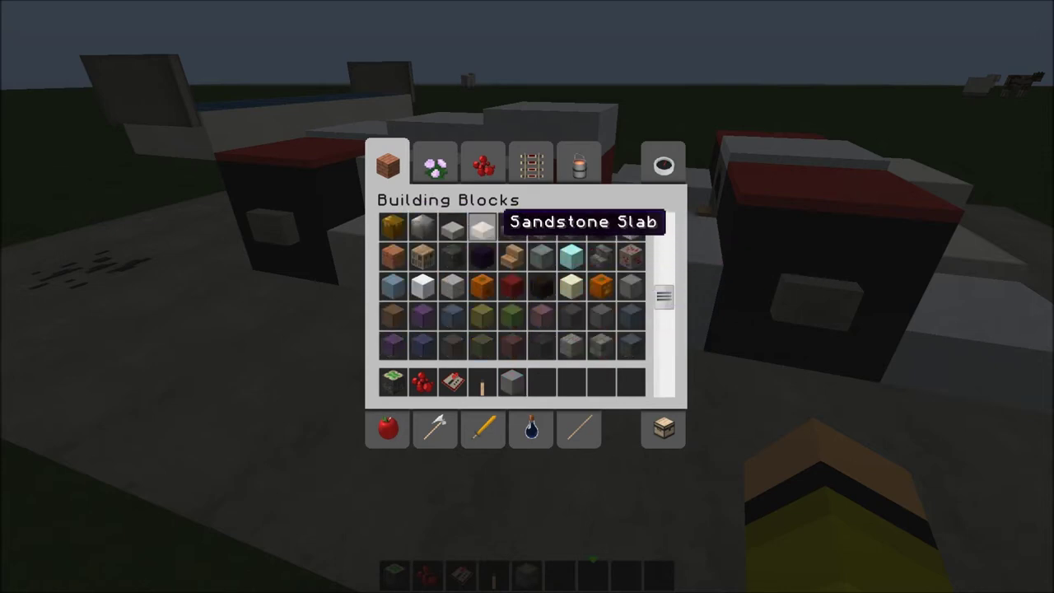
scroll(577, 272, "down", 2)
scroll(601, 290, "down", 2)
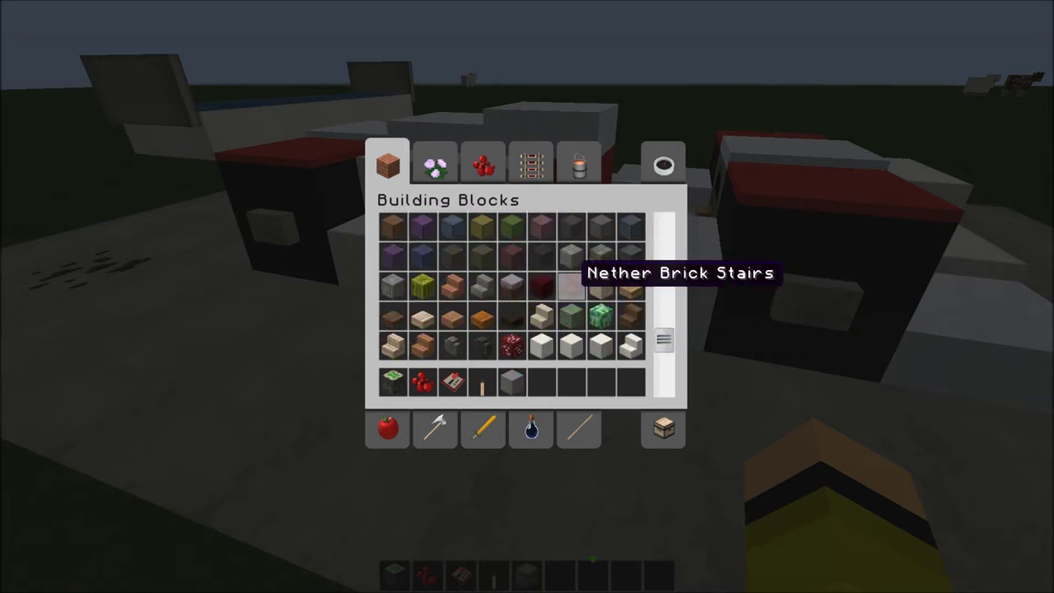
scroll(577, 284, "up", 3)
scroll(631, 280, "up", 3)
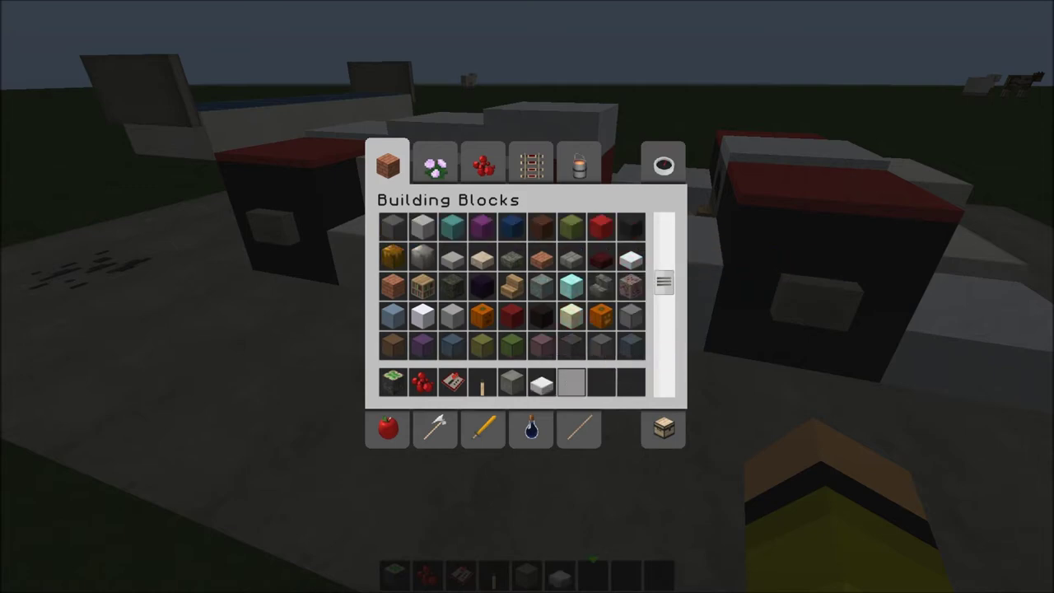
scroll(586, 252, "down", 3)
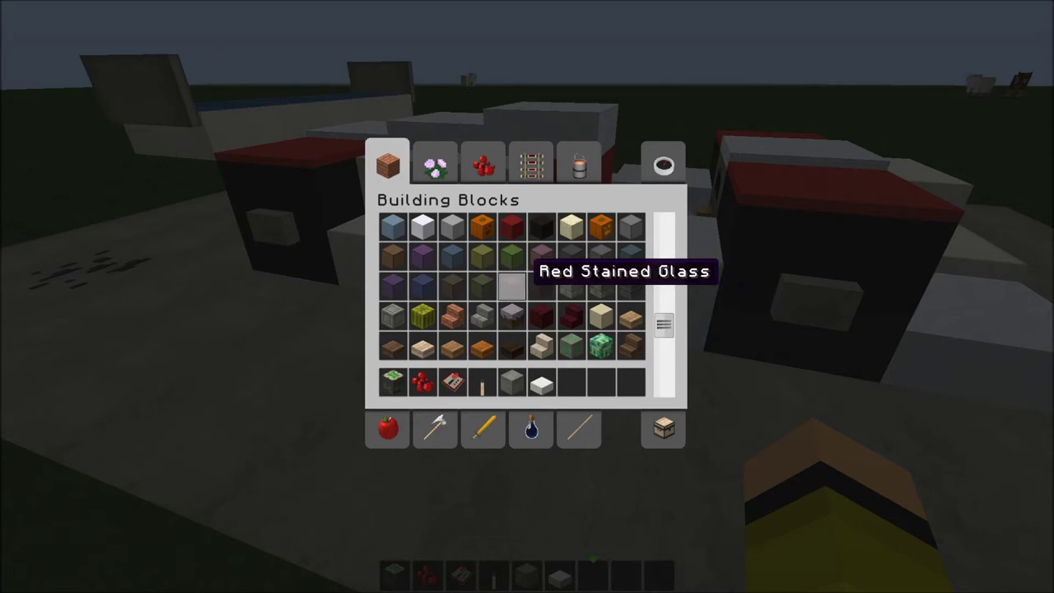
key("e")
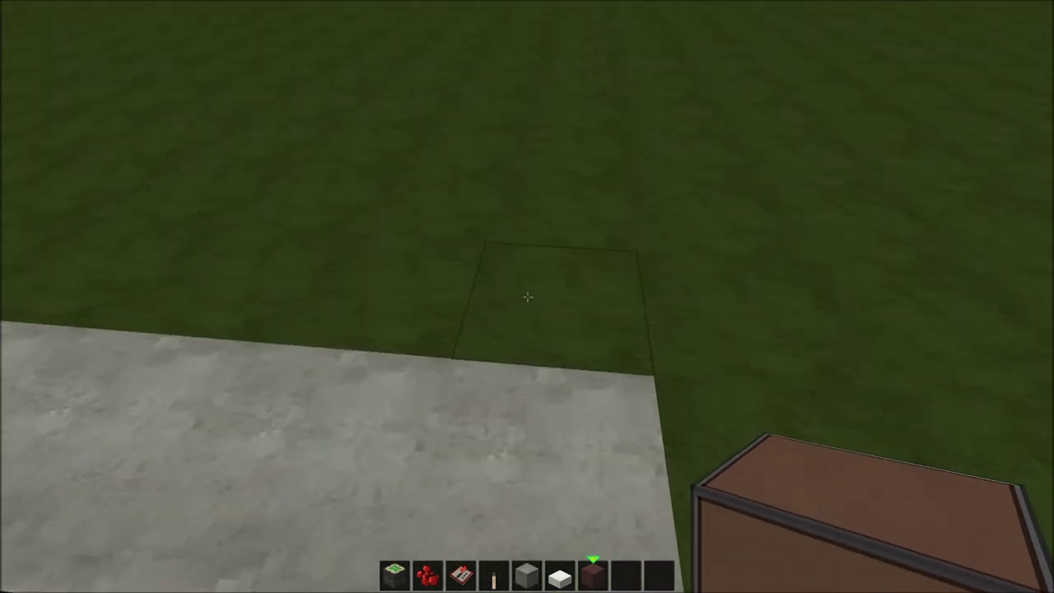
scroll(527, 296, "down", 1)
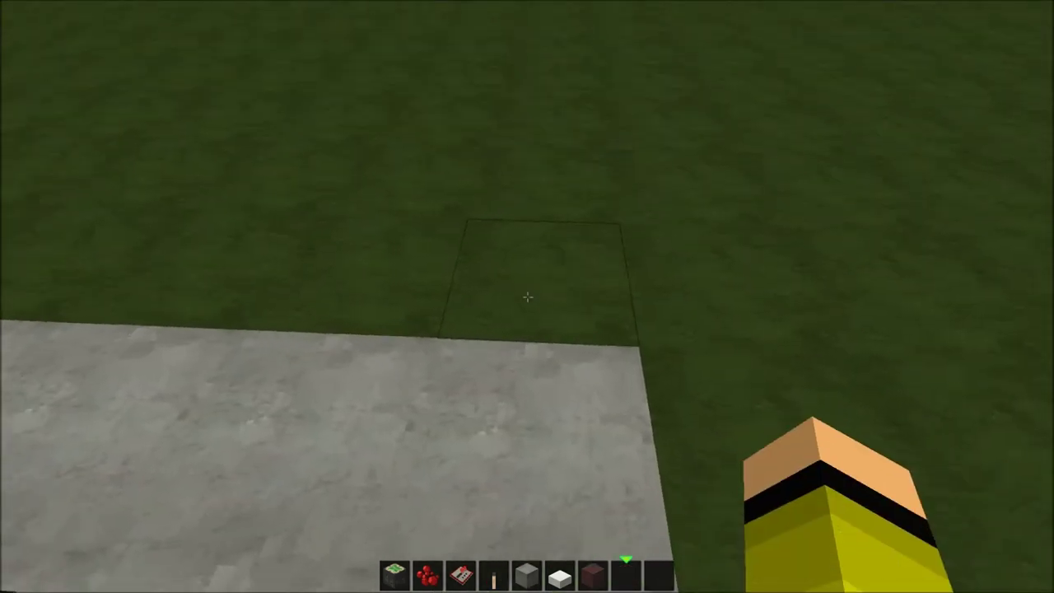
Dig a one-block-deep trench in the grass along the grey platform's edge.
left_click(527, 297)
left_click(527, 296)
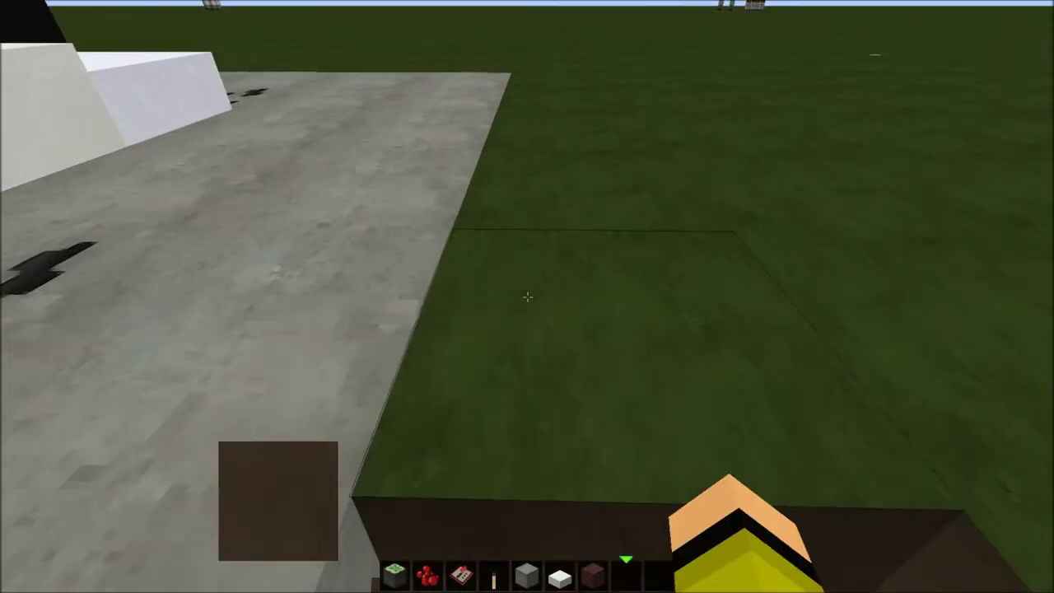
left_click(527, 296)
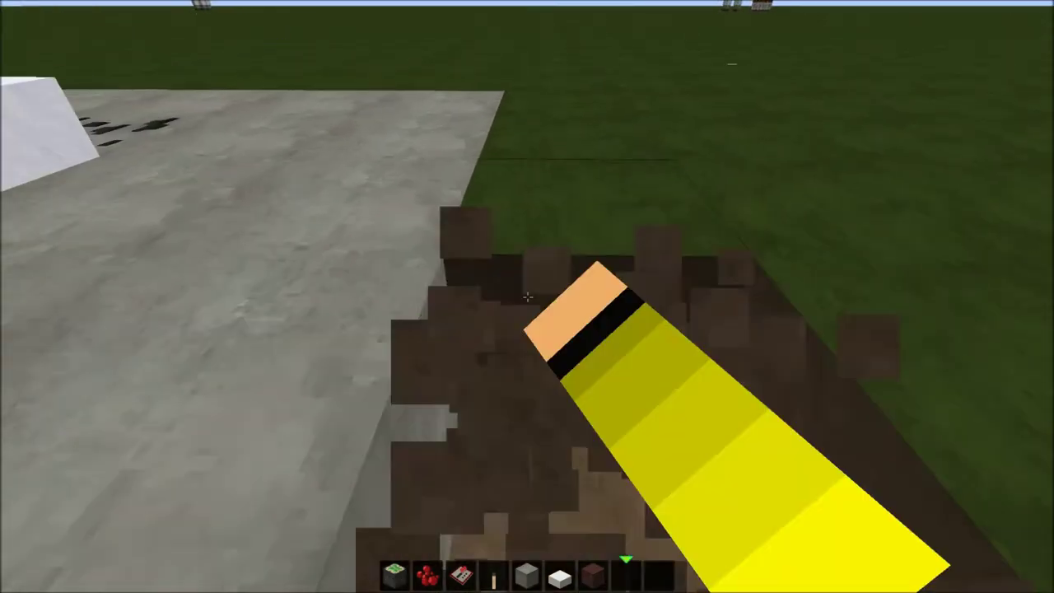
left_click(527, 296)
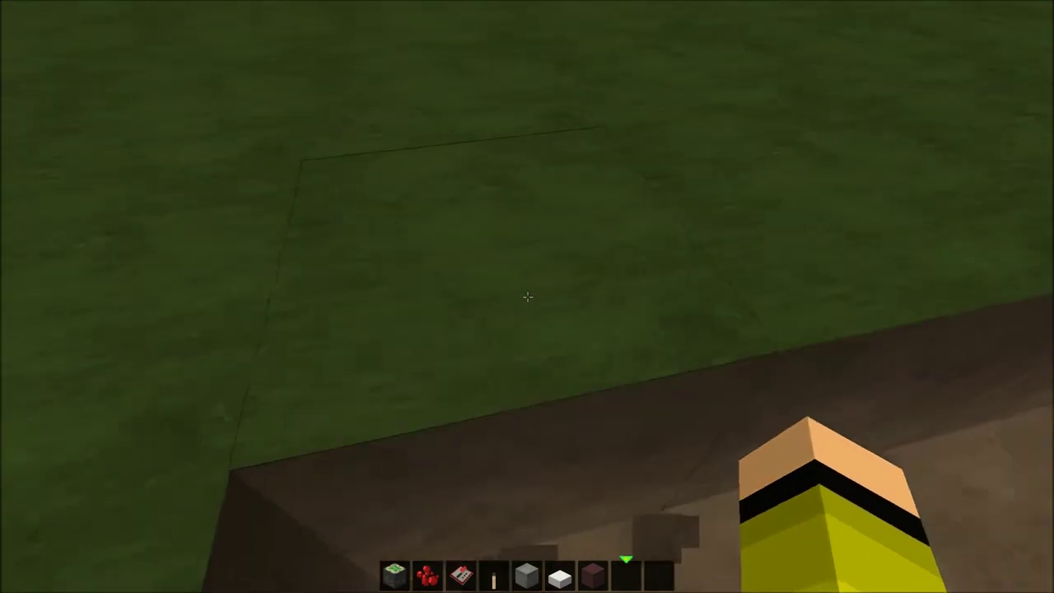
left_click(527, 296)
left_click(528, 296)
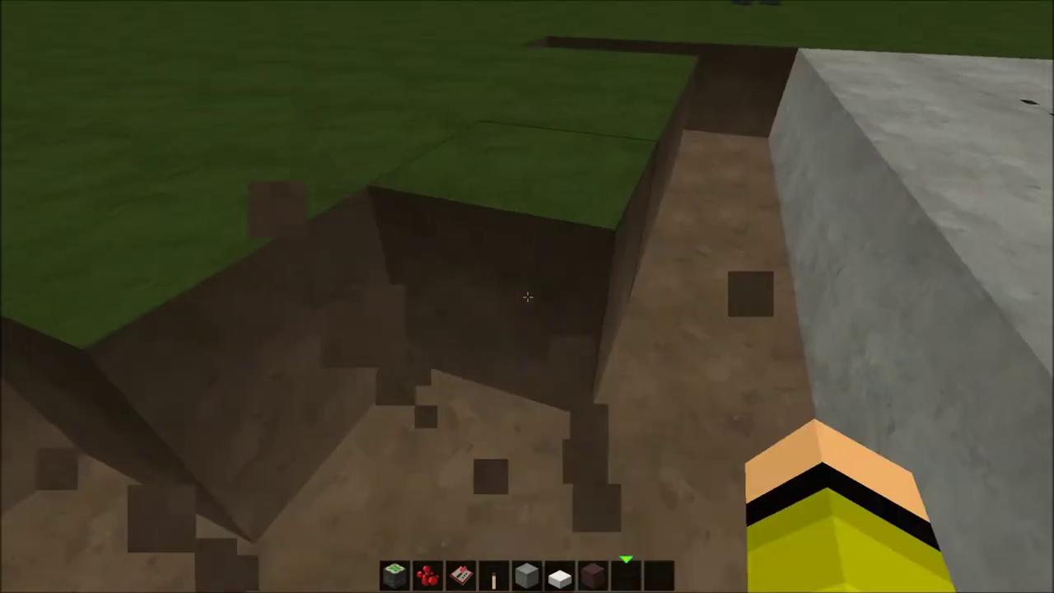
left_click(527, 297)
left_click(527, 297)
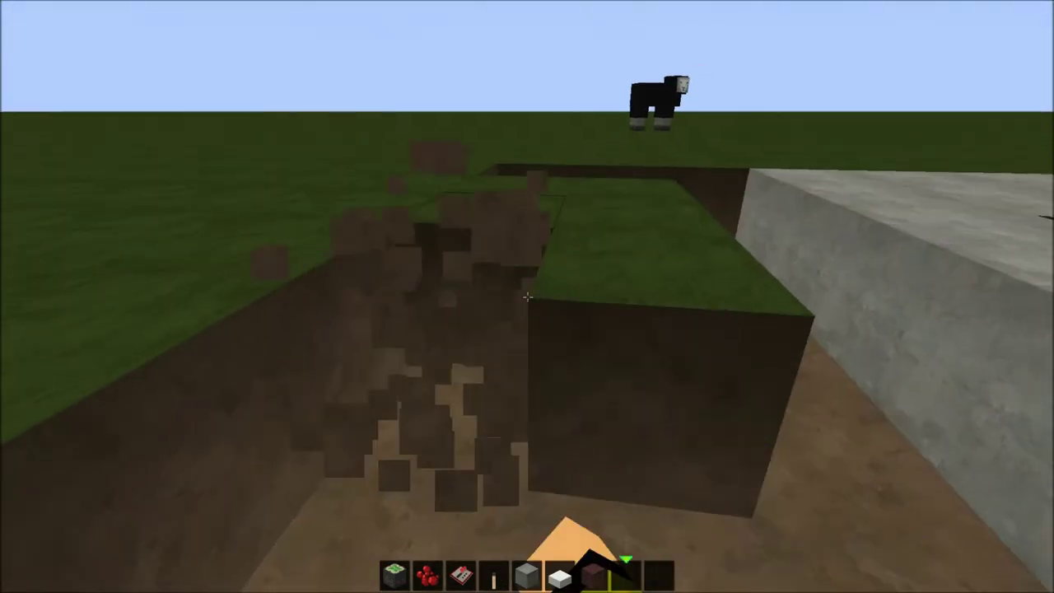
left_click(527, 297)
Break the last trench block, switch hotbar slot, and climb out toward the black sheep.
key("8")
left_click(527, 296)
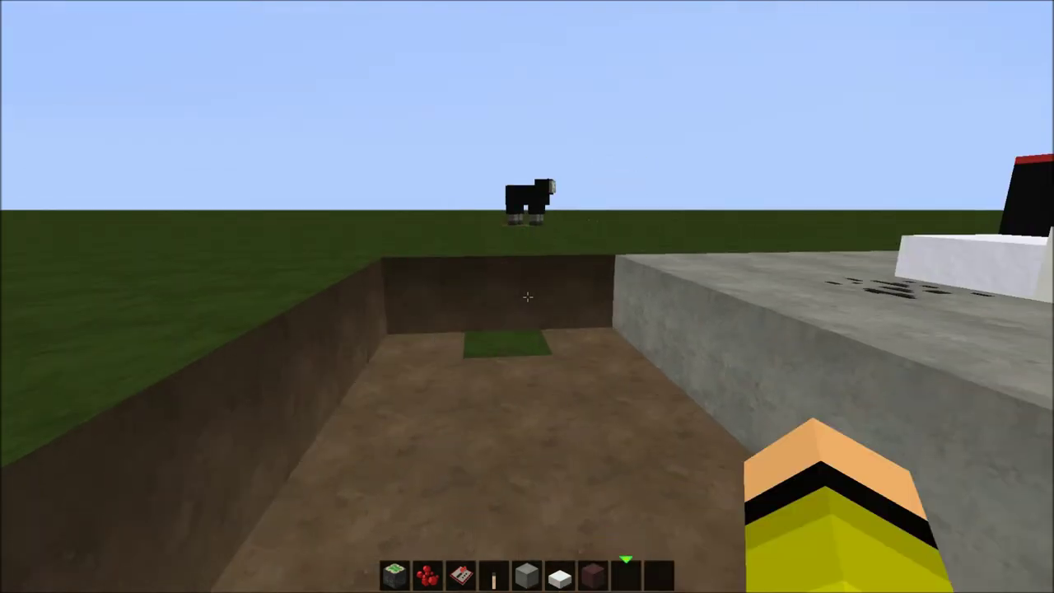
key("space")
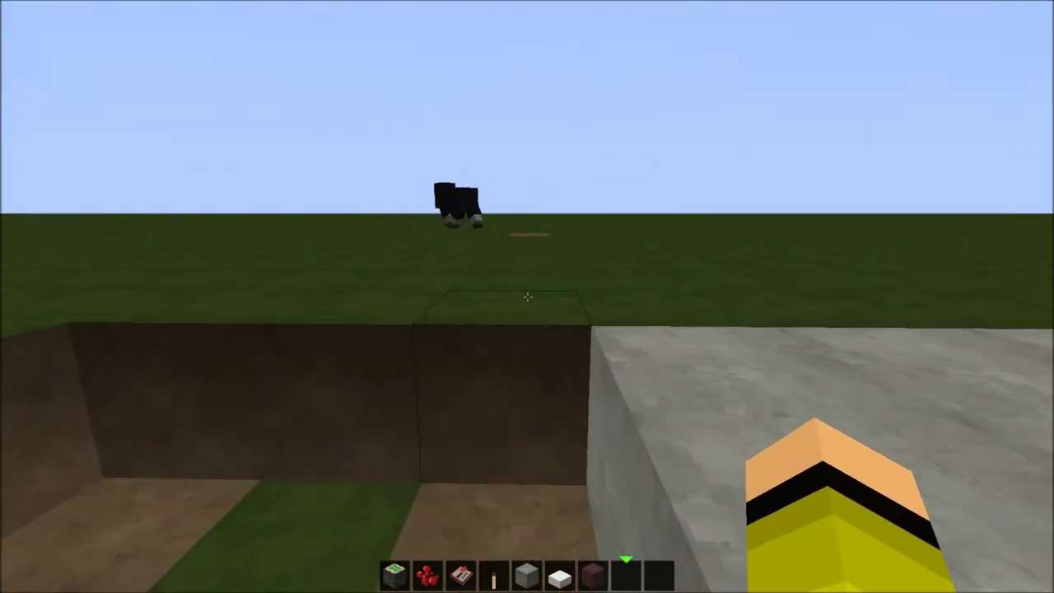
key("w")
key("w")
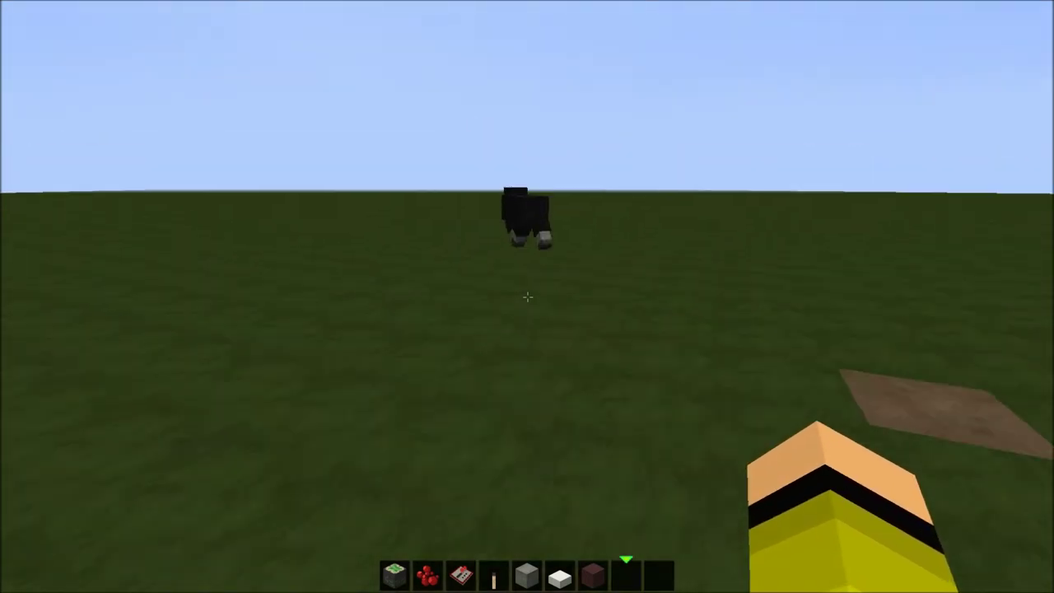
key("w")
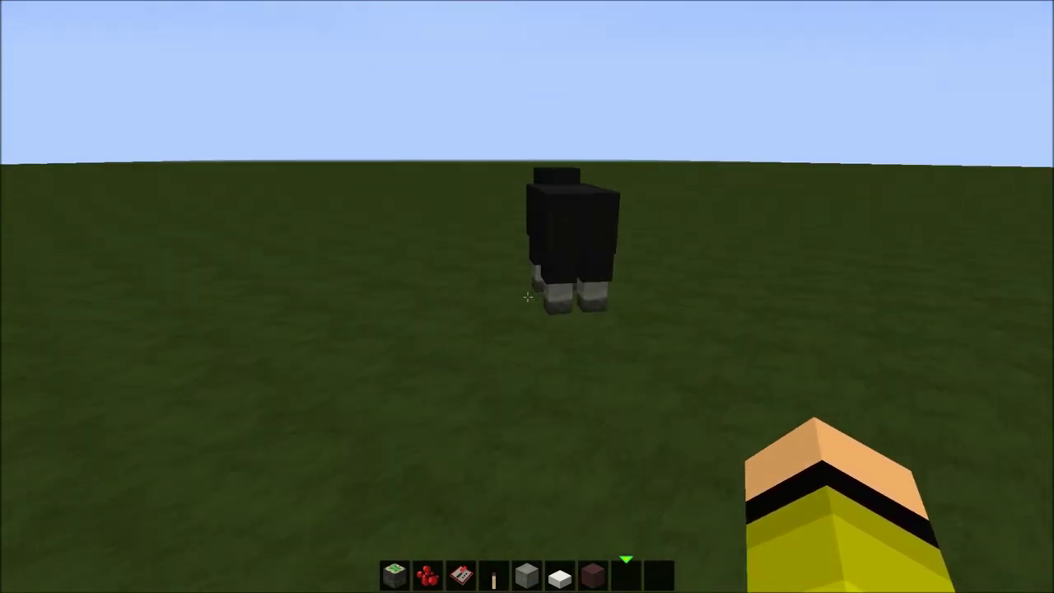
Take a diamond sword from the Combat tab and kill the black sheep.
key("e")
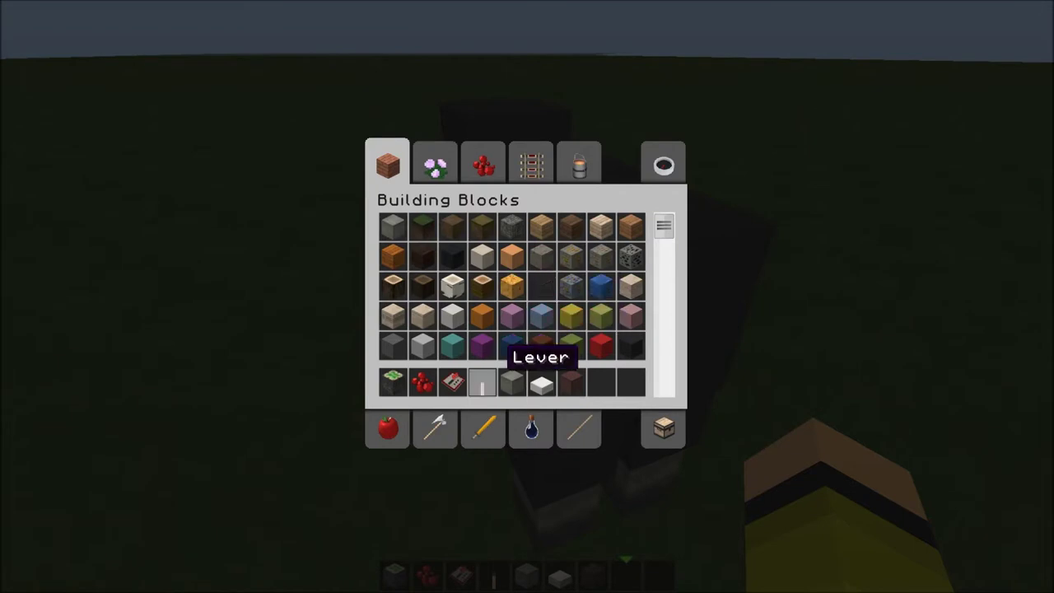
left_click(483, 429)
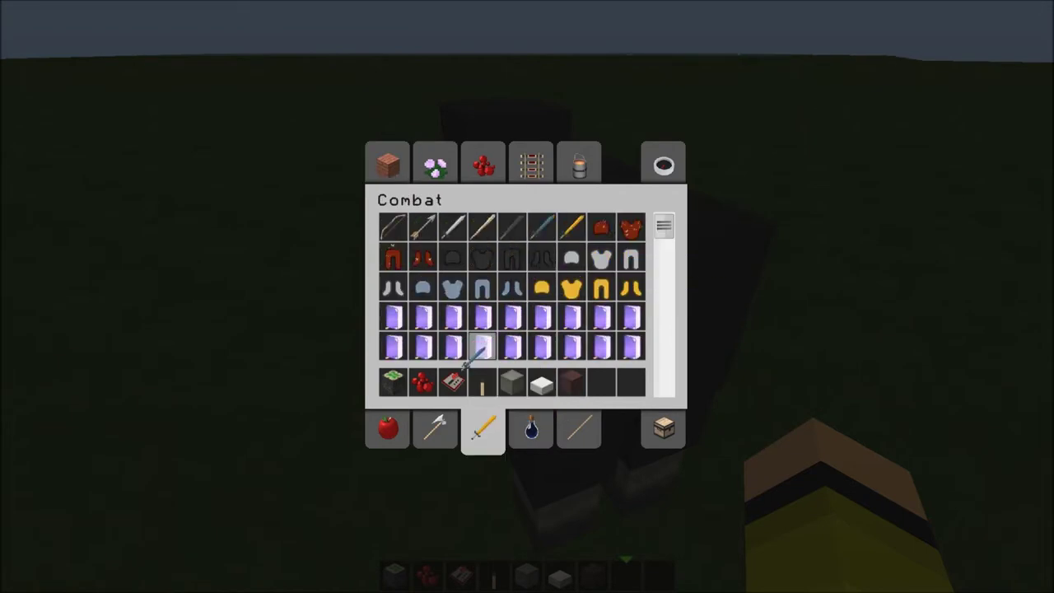
left_click(602, 382)
key("Escape")
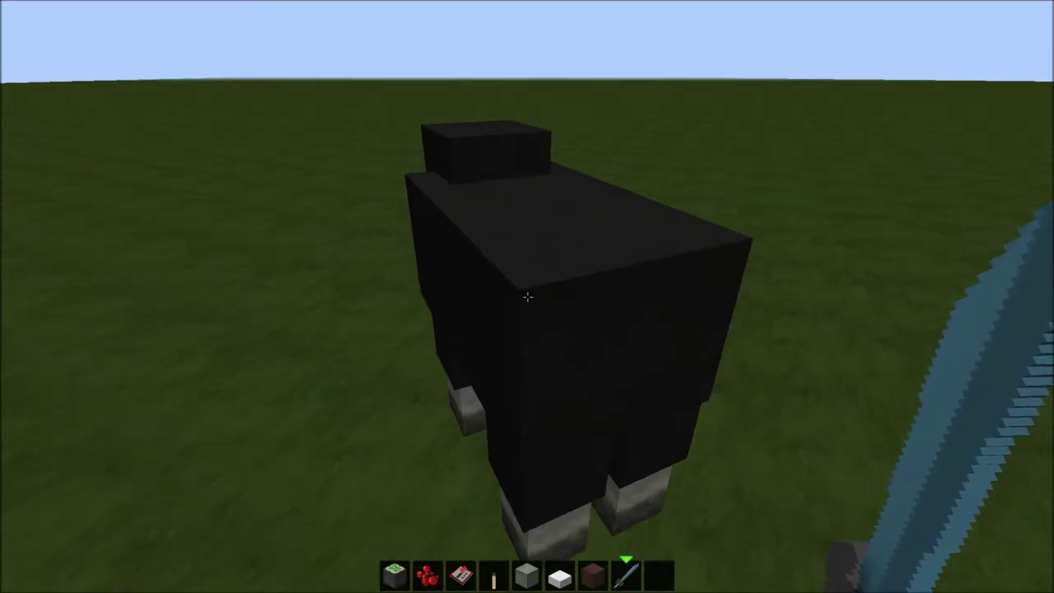
key("s")
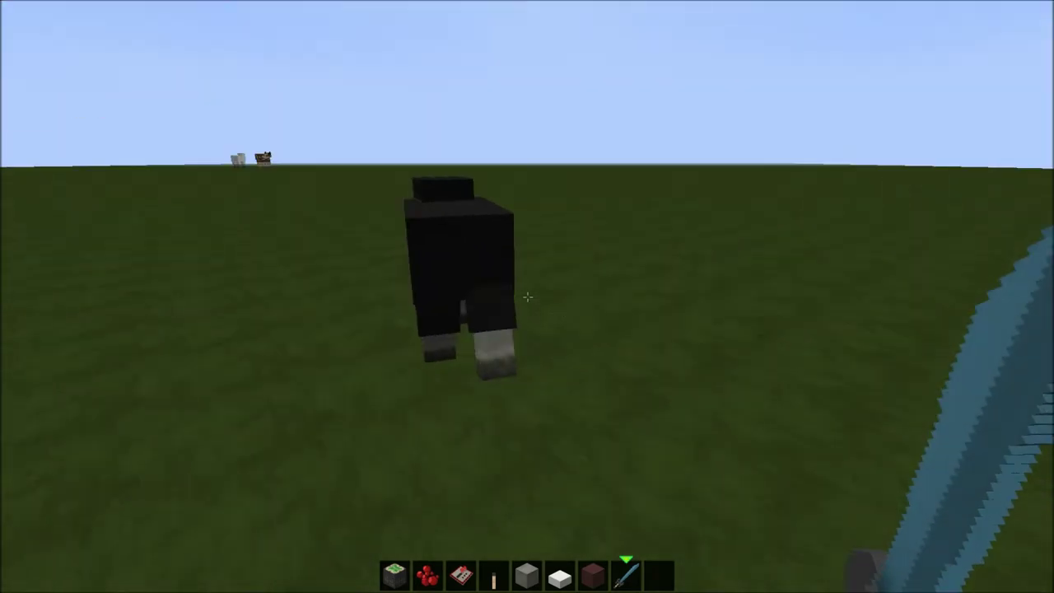
left_click(527, 297)
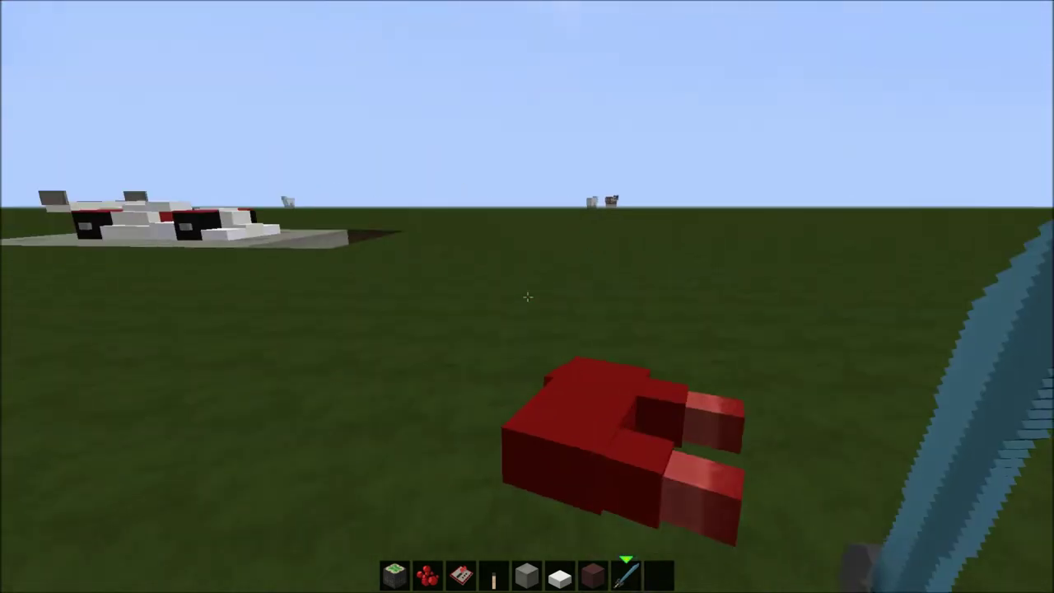
key("e")
key("Escape")
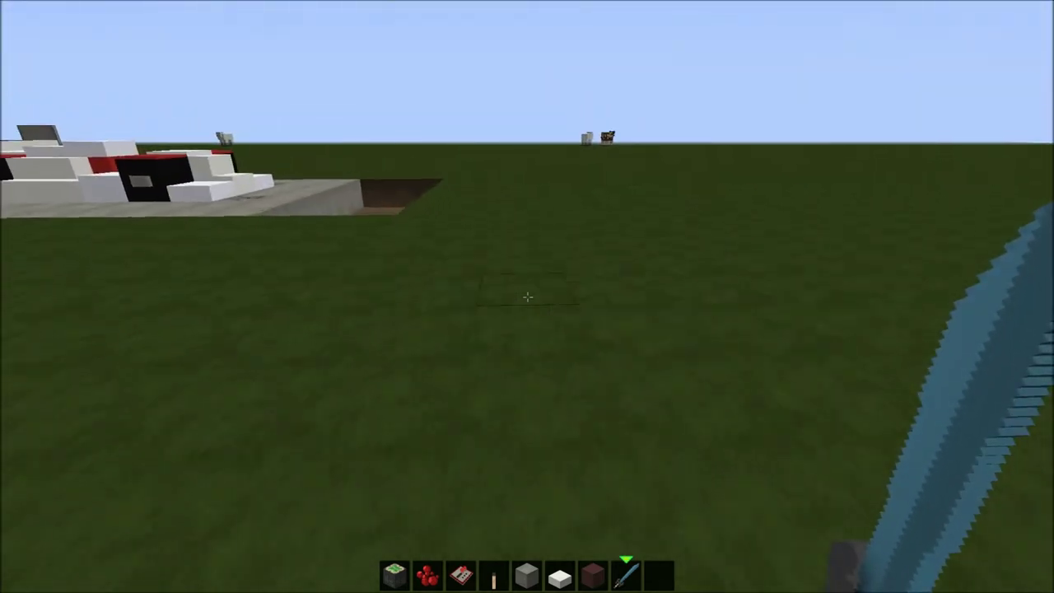
key("w")
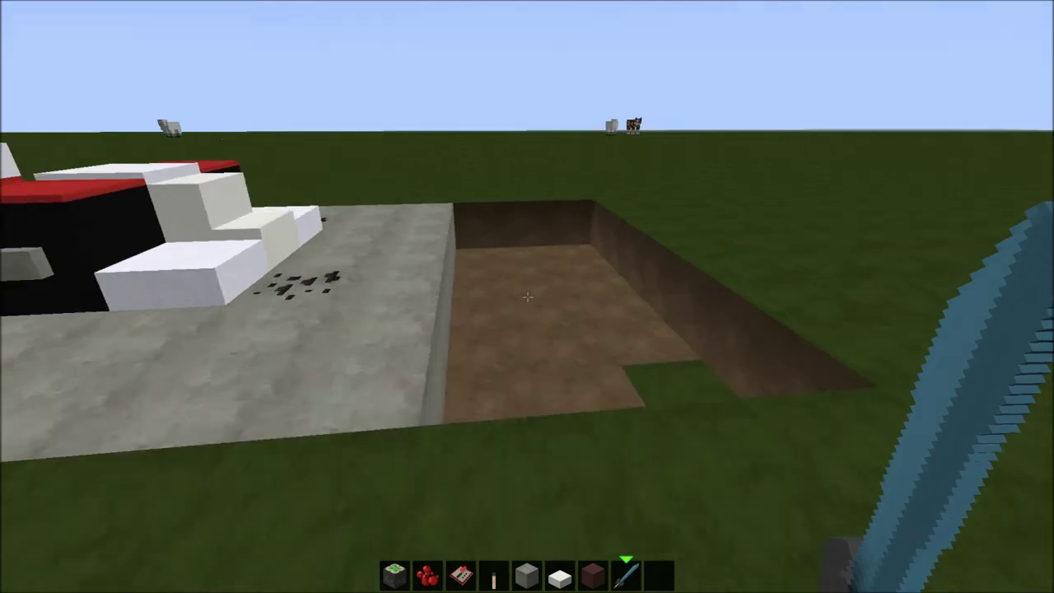
Drop into the trench and break dirt to deepen it.
key("w")
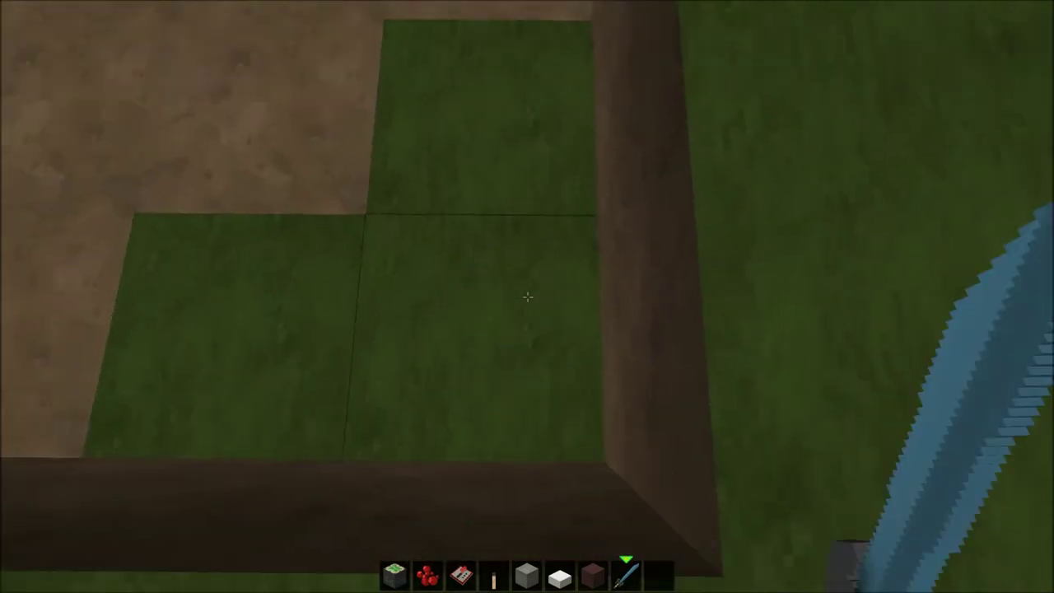
left_click_drag(527, 297, 527, 297)
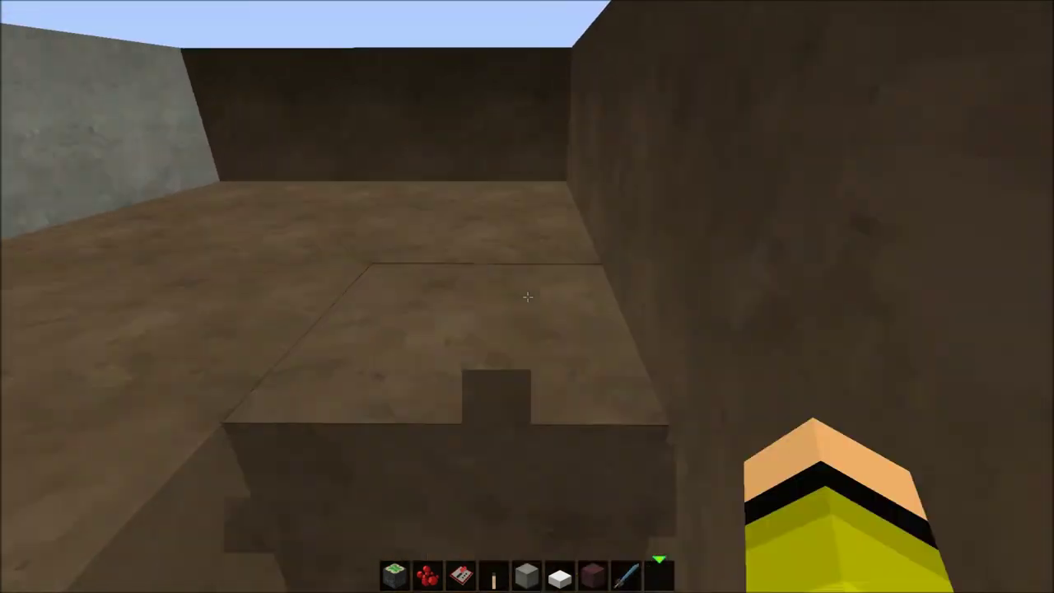
scroll(527, 297, "down", 2)
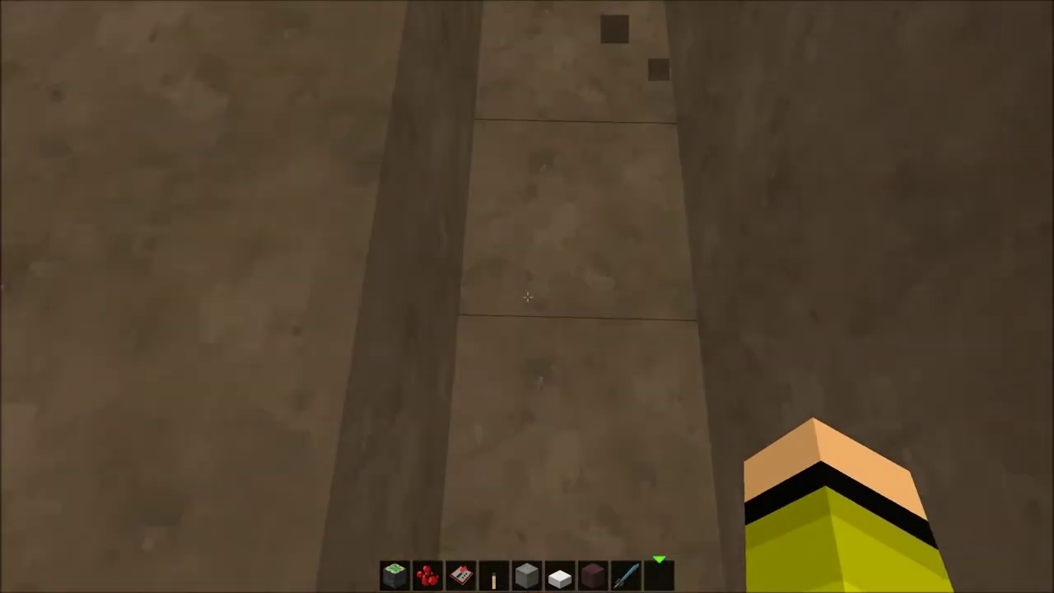
left_click_drag(527, 297, 527, 296)
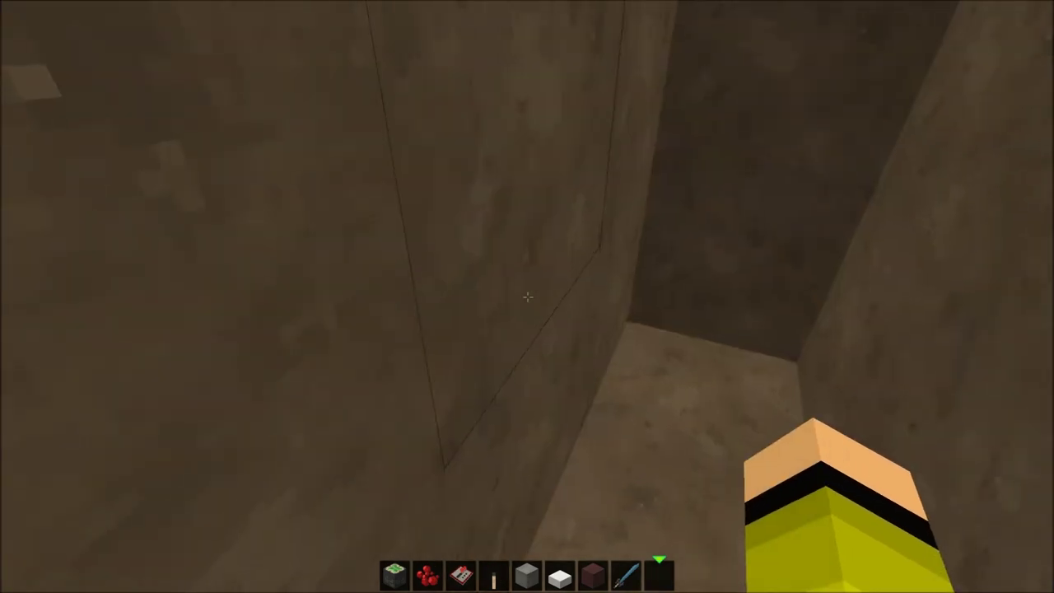
key("9")
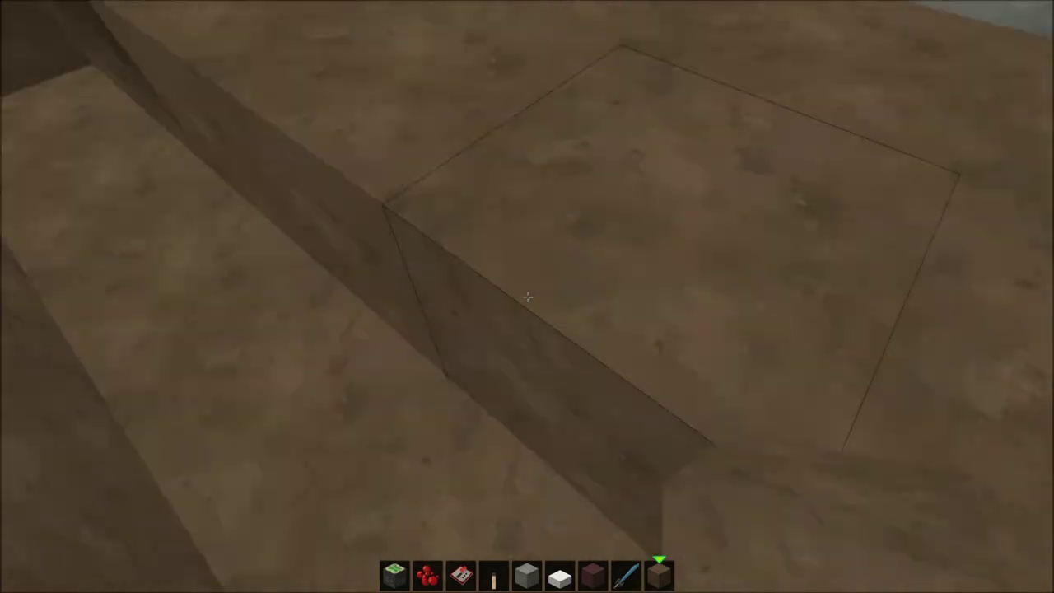
Widen the trench into a rectangular pit by clearing surrounding dirt and grass blocks.
left_click(527, 296)
left_click(527, 297)
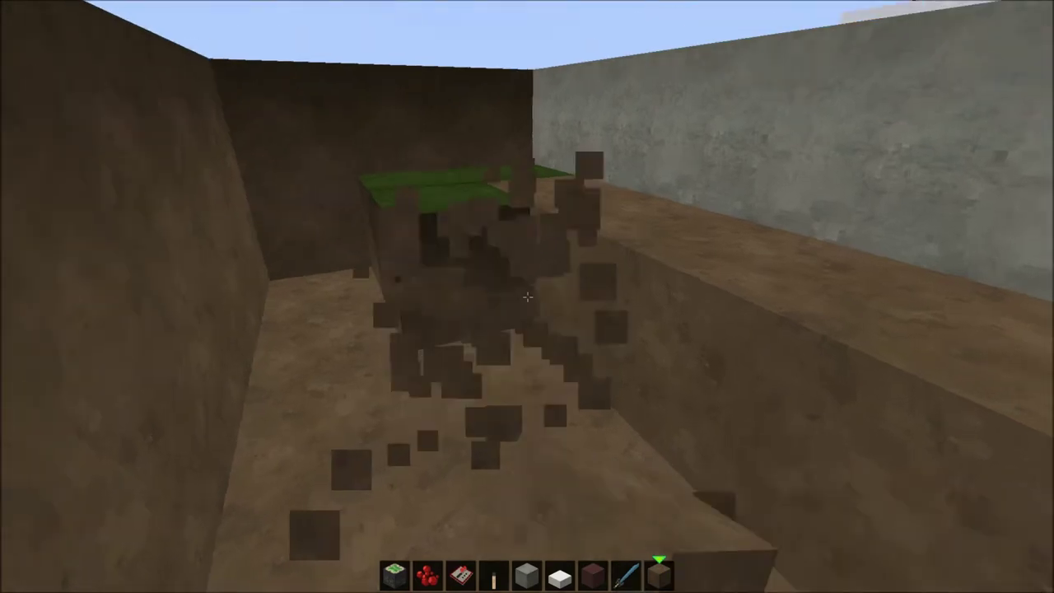
left_click(527, 296)
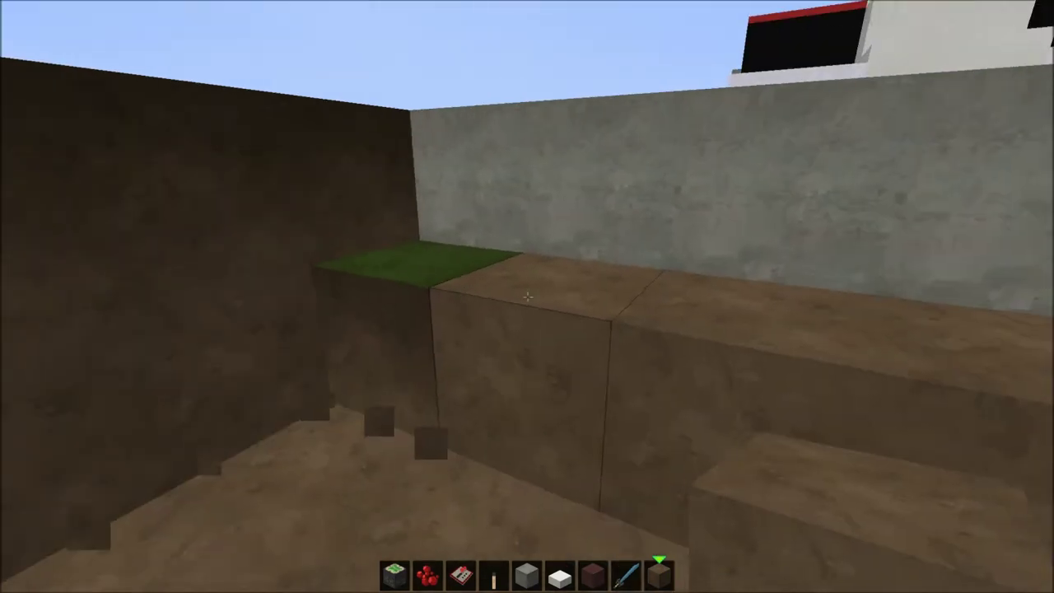
left_click(527, 296)
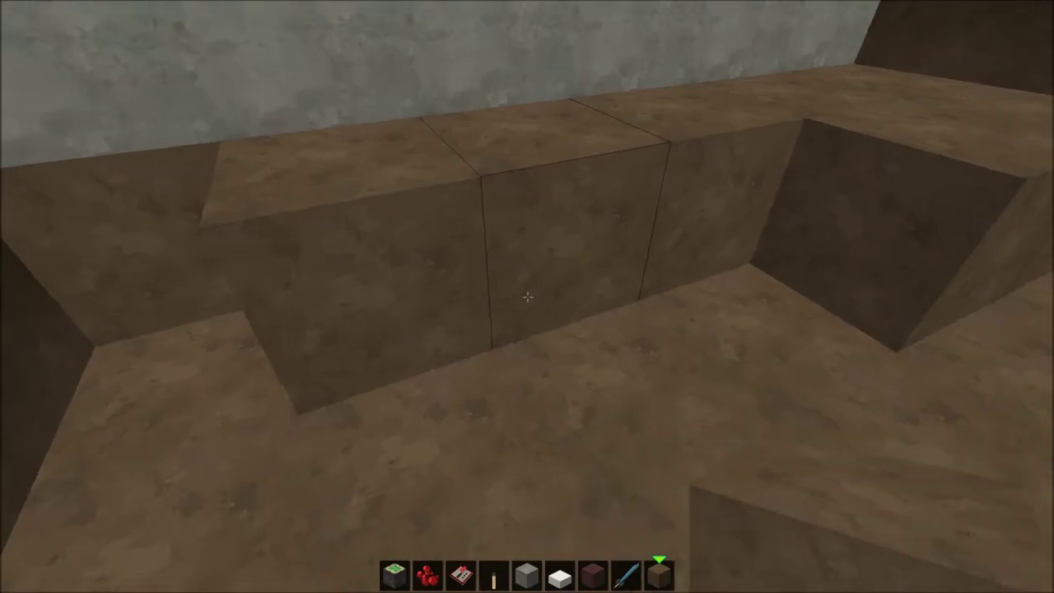
left_click(527, 296)
left_click(527, 296)
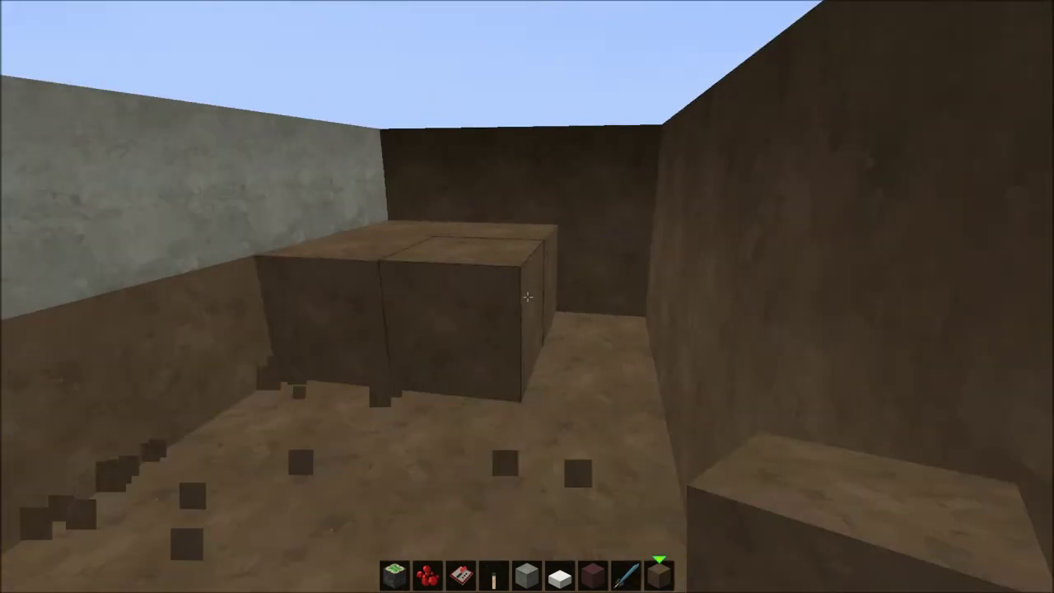
left_click(527, 296)
left_click(527, 296)
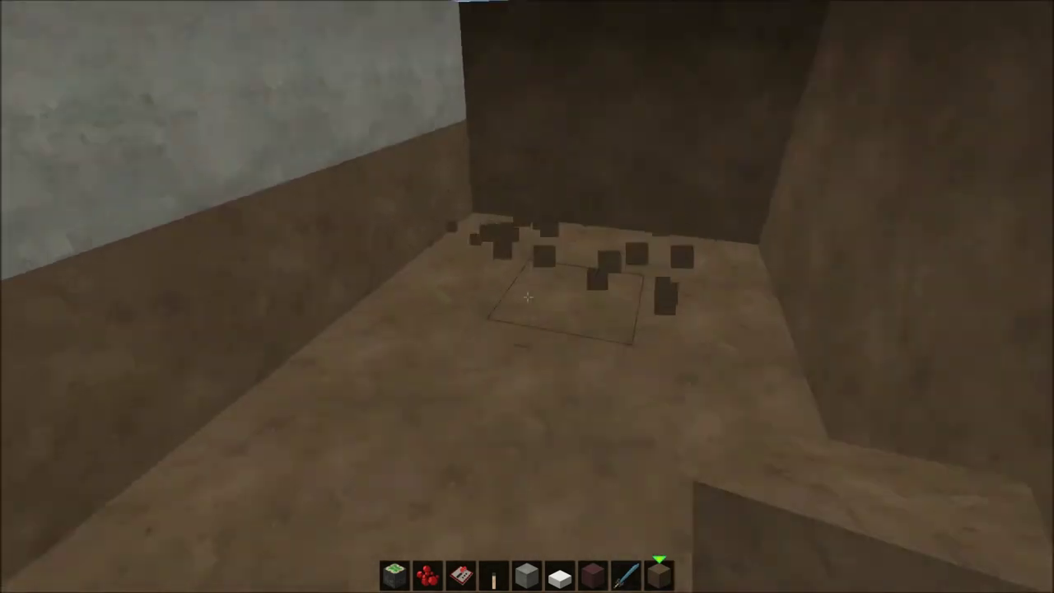
Put two dirt blocks back at the pit end and fly out of the pit.
right_click(527, 296)
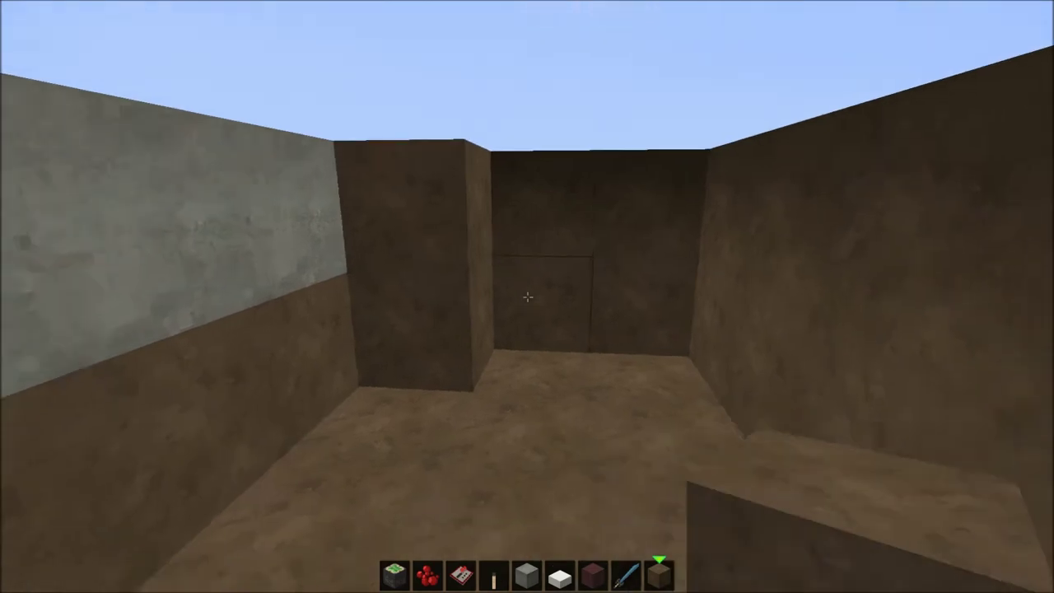
right_click(528, 297)
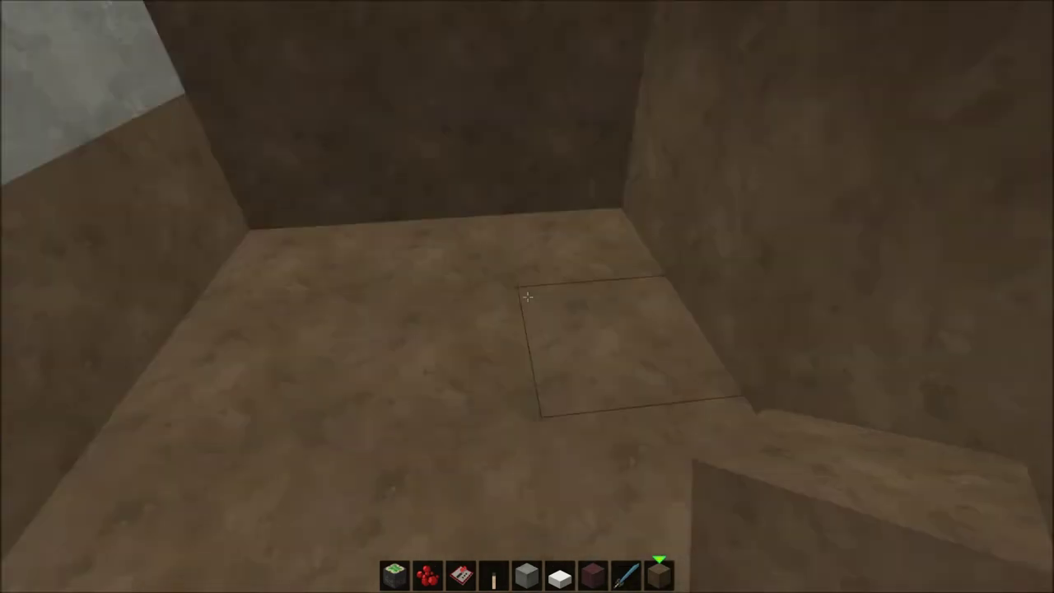
key("space")
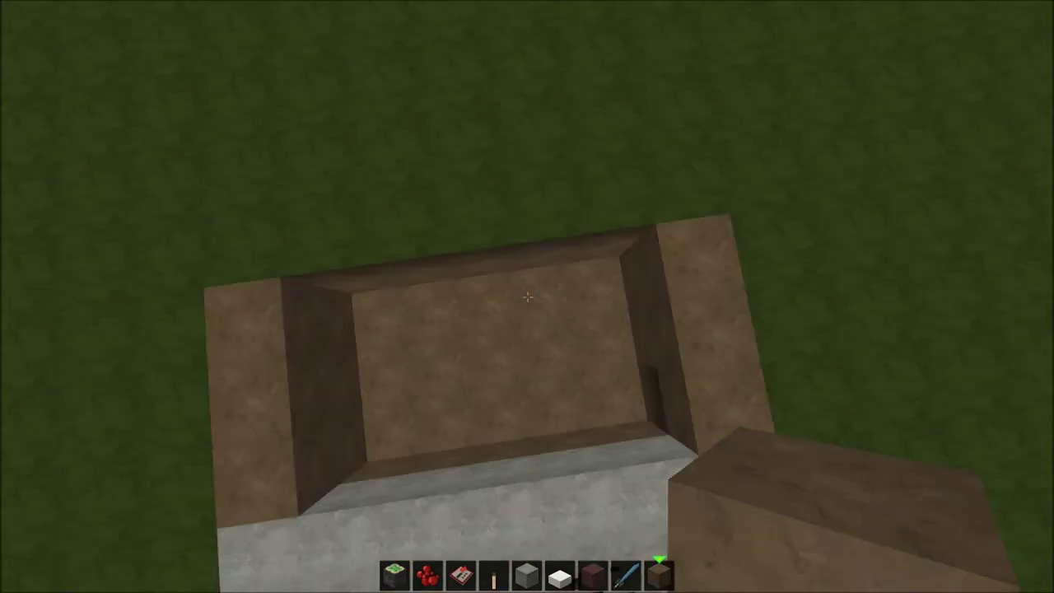
key("3")
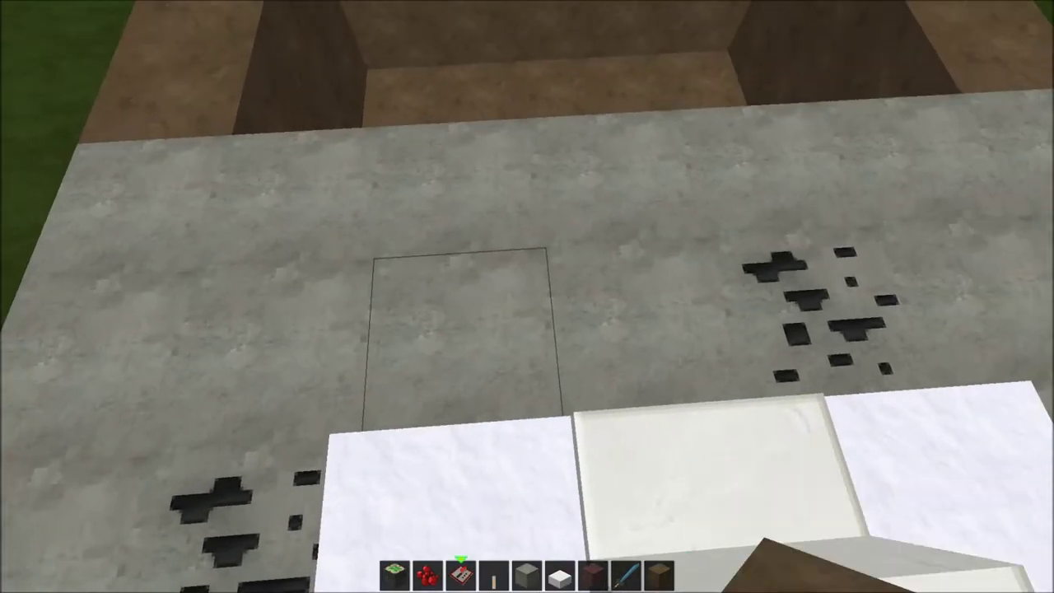
Drop into the pit and place five sticky pistons along the wall, faces up.
key("w")
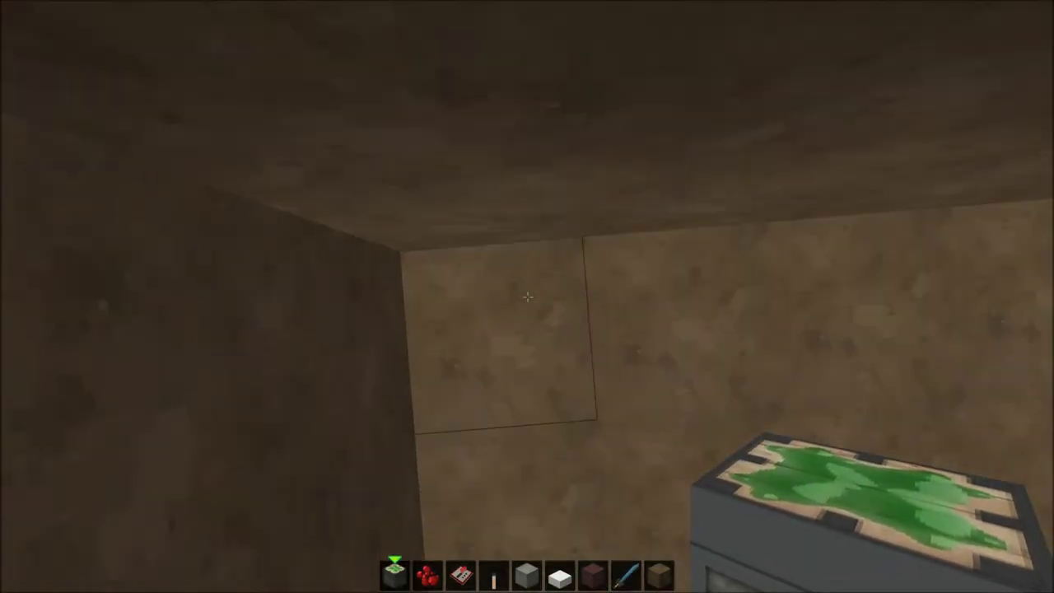
right_click(527, 297)
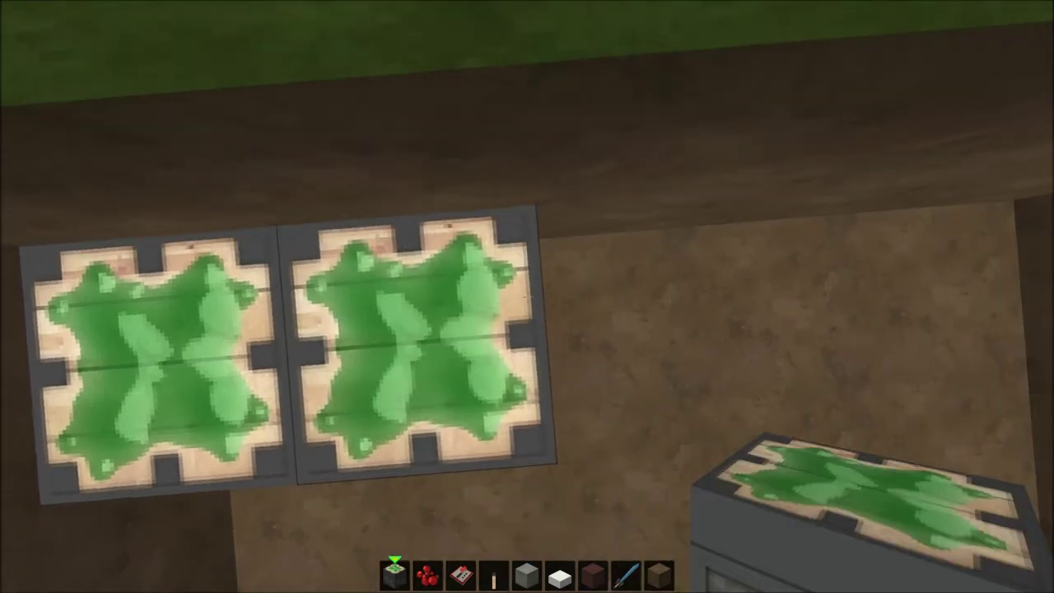
right_click(527, 296)
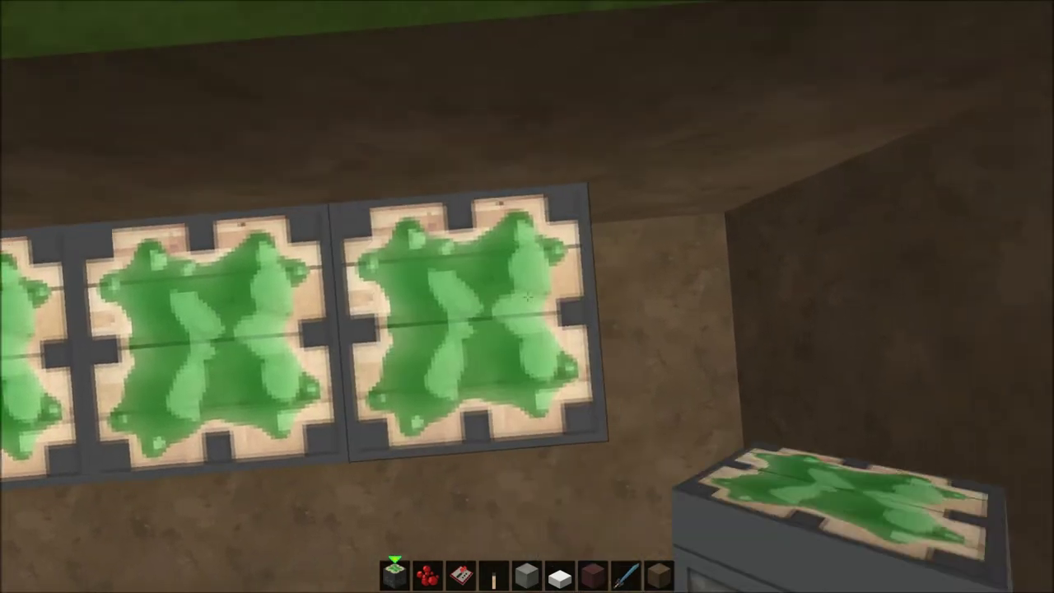
right_click(527, 297)
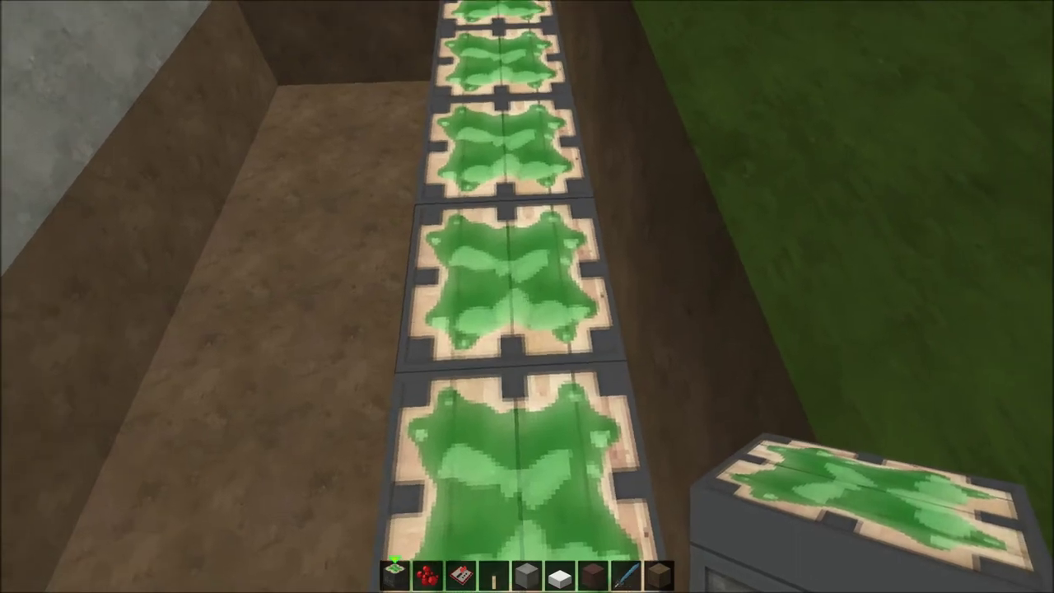
key("w")
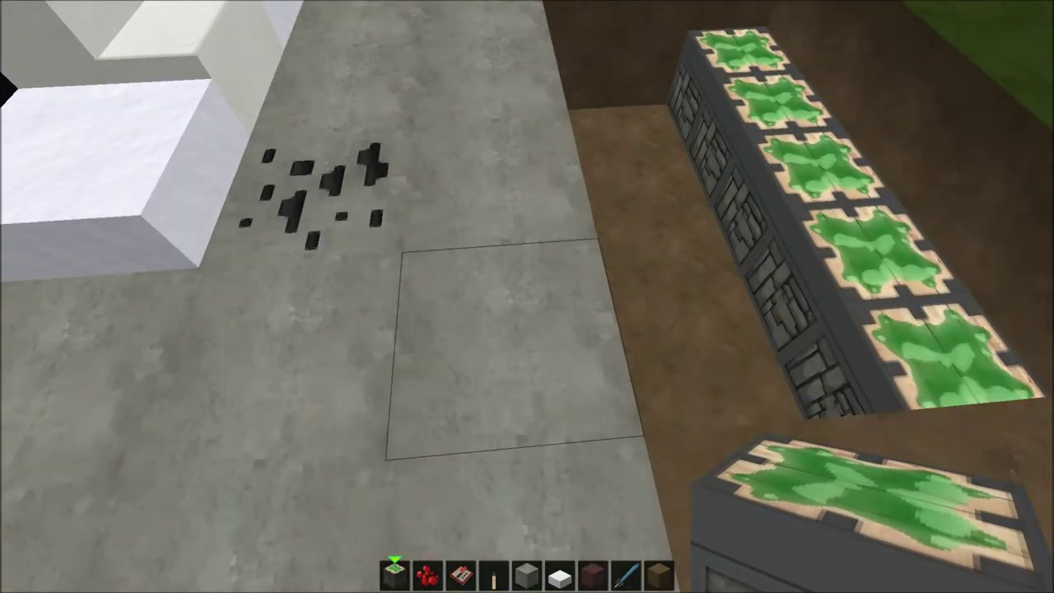
key("w")
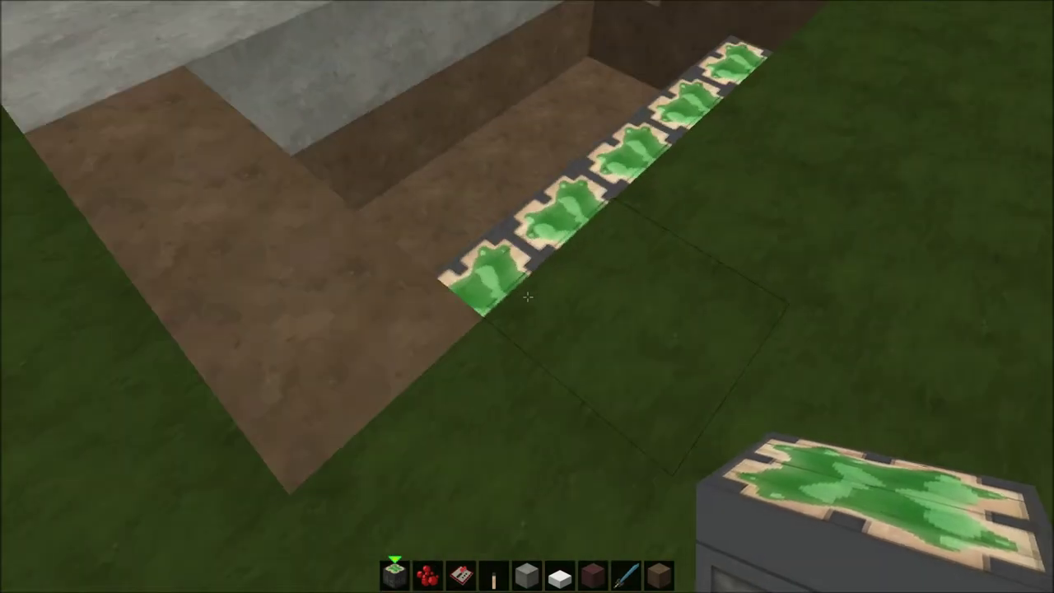
right_click(527, 297)
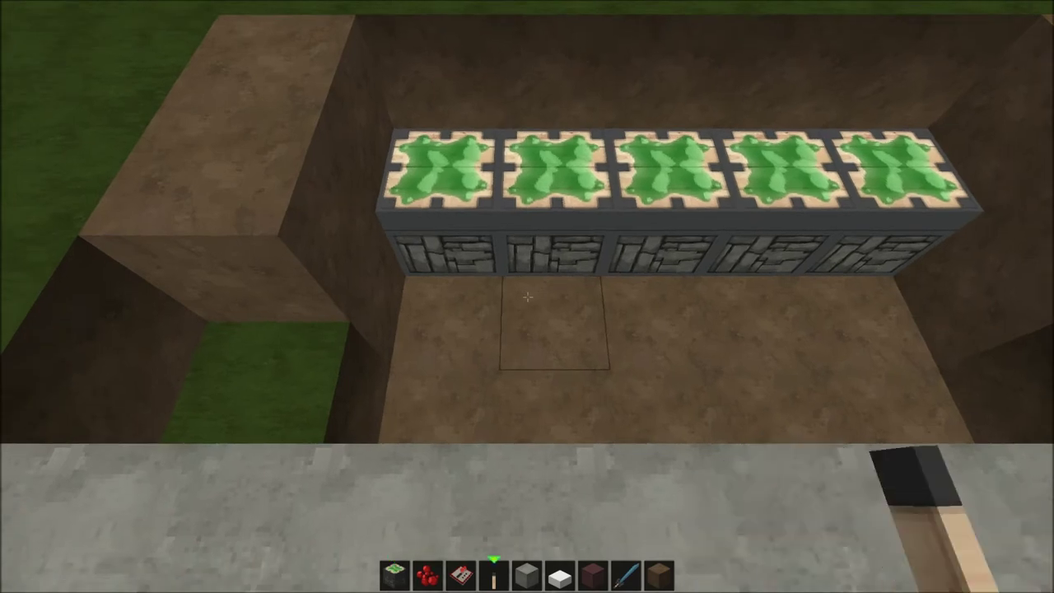
Place comparators before the pistons and lay a redstone dust line out of the pit.
right_click(527, 297)
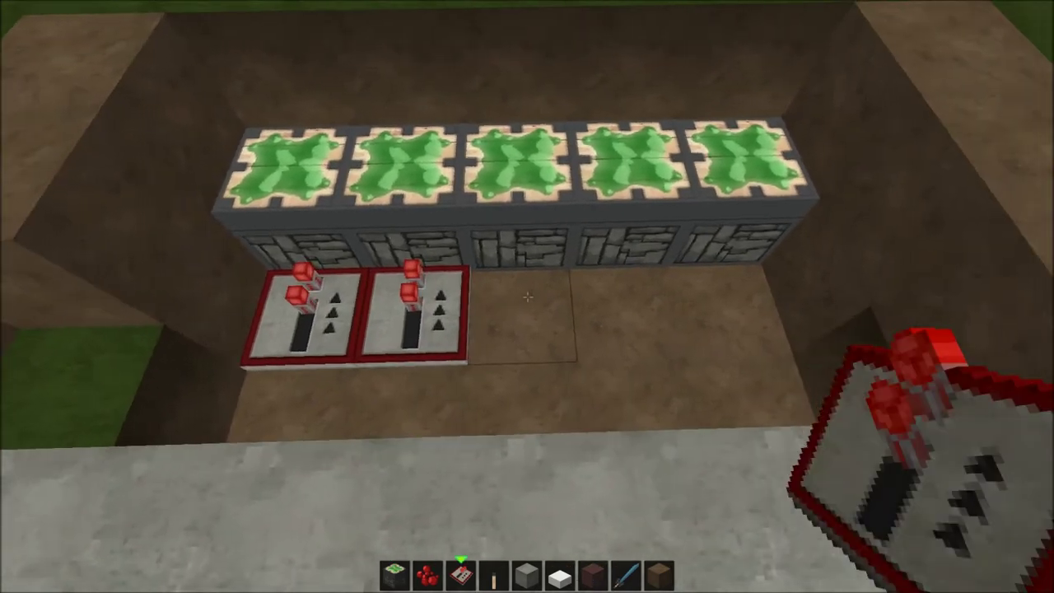
right_click(527, 296)
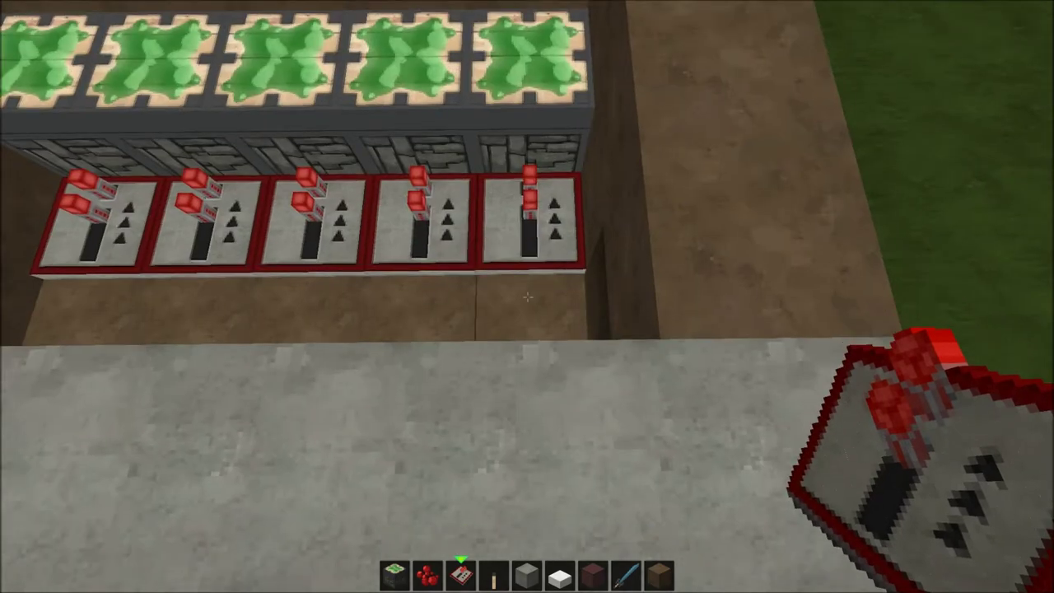
scroll(527, 296, "up", 1)
right_click(527, 297)
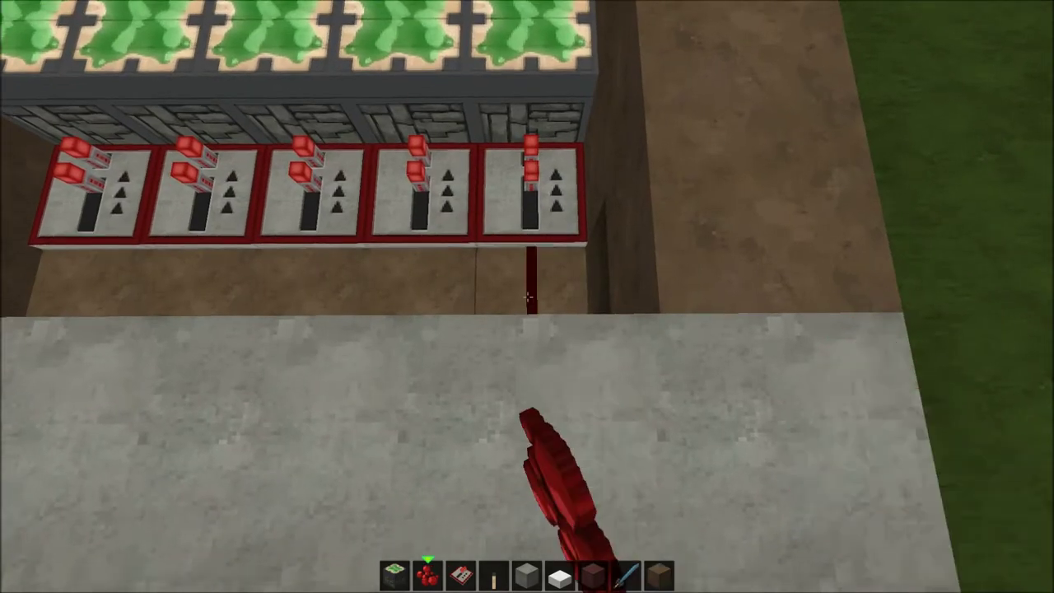
right_click(527, 296)
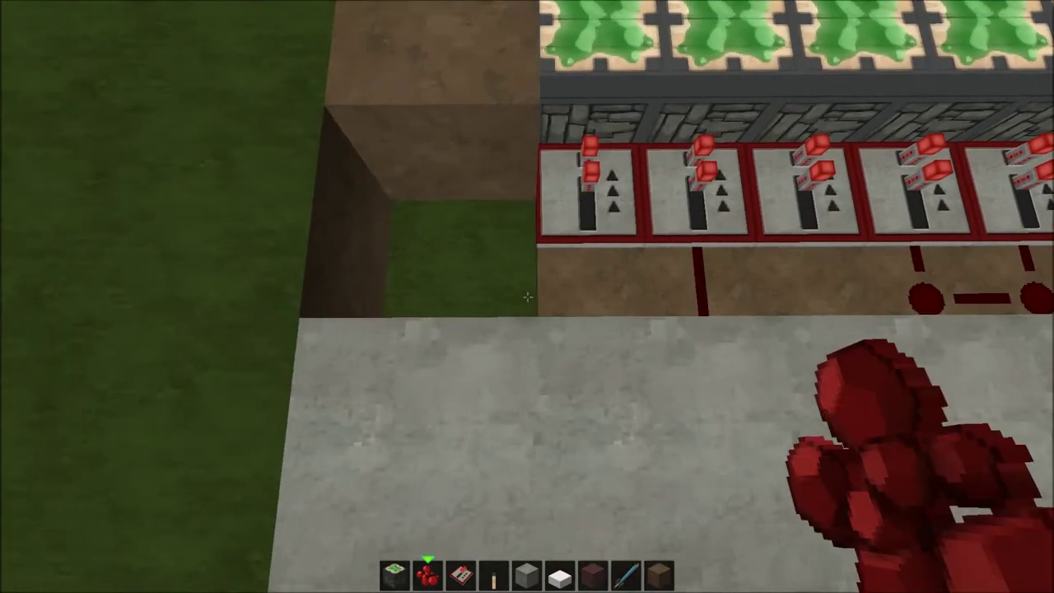
right_click(527, 297)
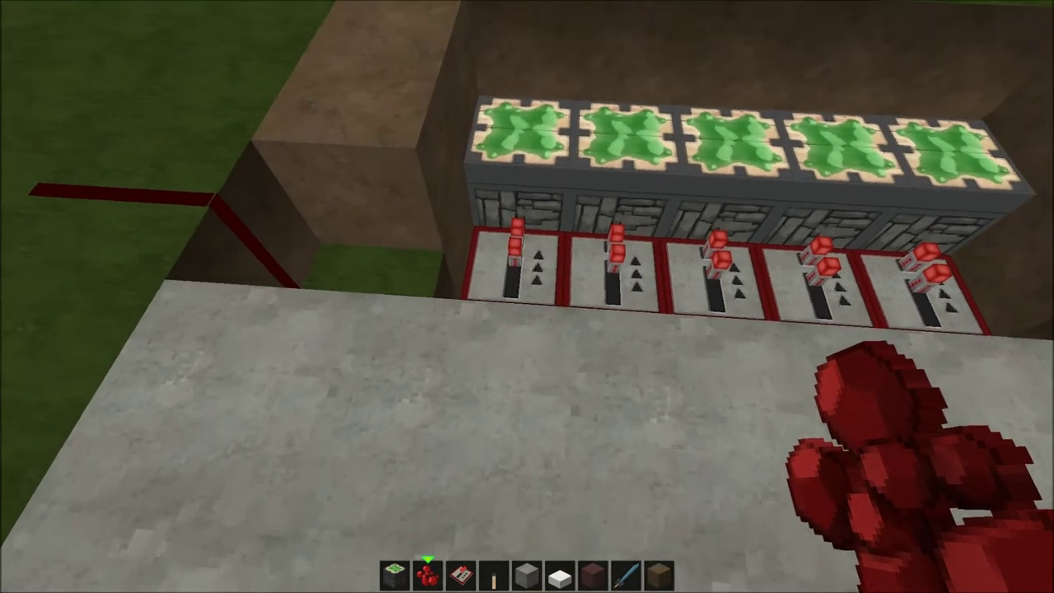
key("6")
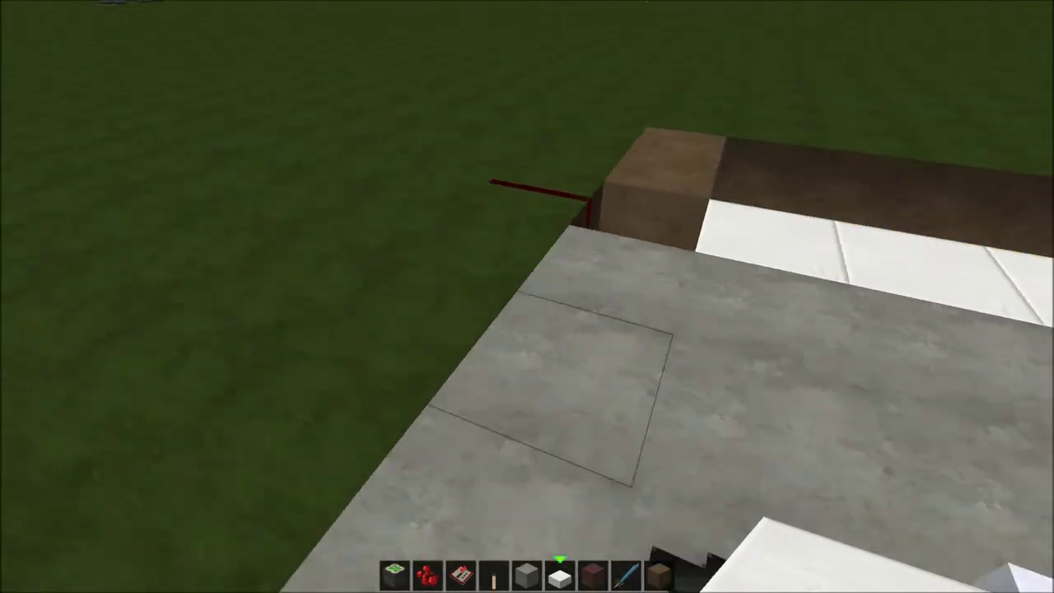
scroll(527, 297, "up", 1)
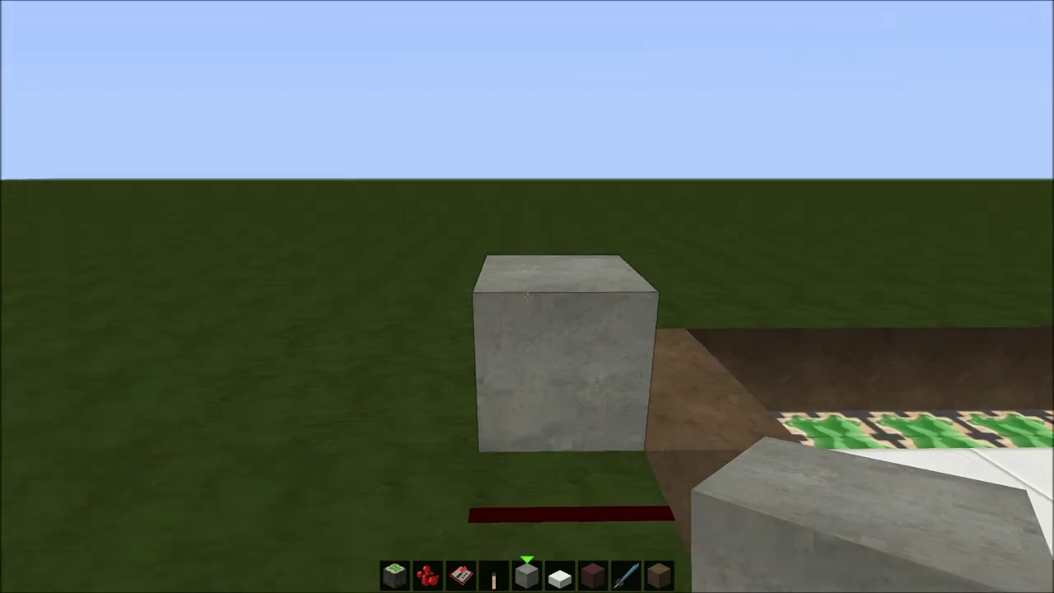
Rework the rising stone steps and overhead beam, removing misplaced stone and quartz blocks.
key("w")
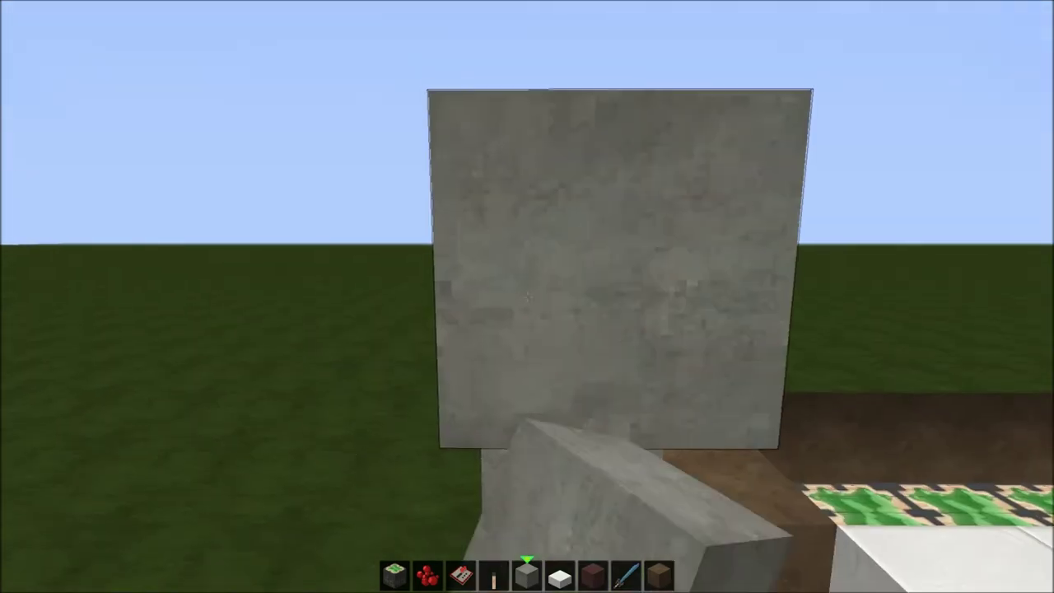
left_click(527, 296)
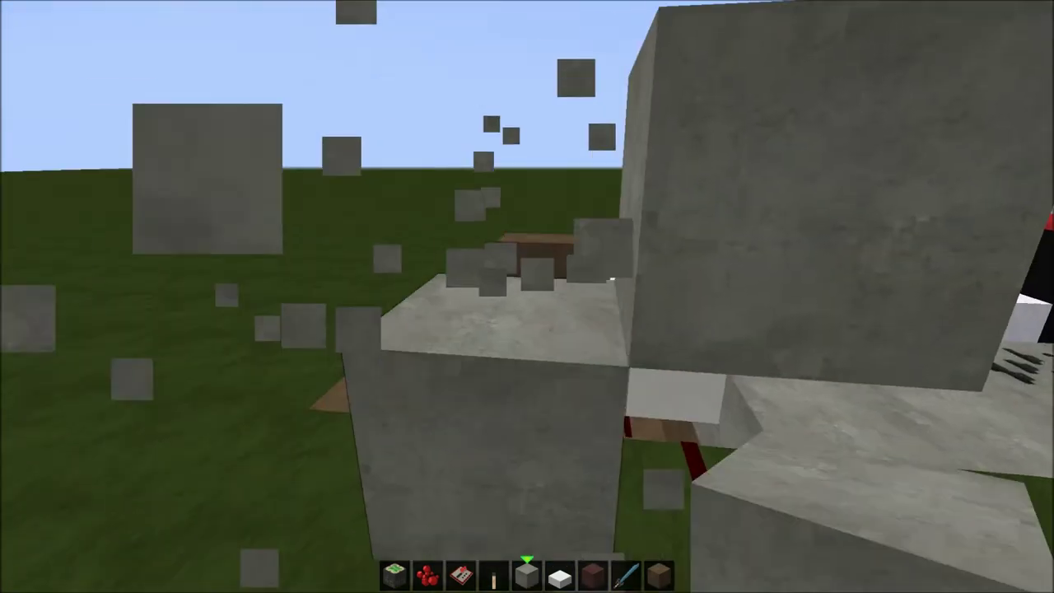
key("s")
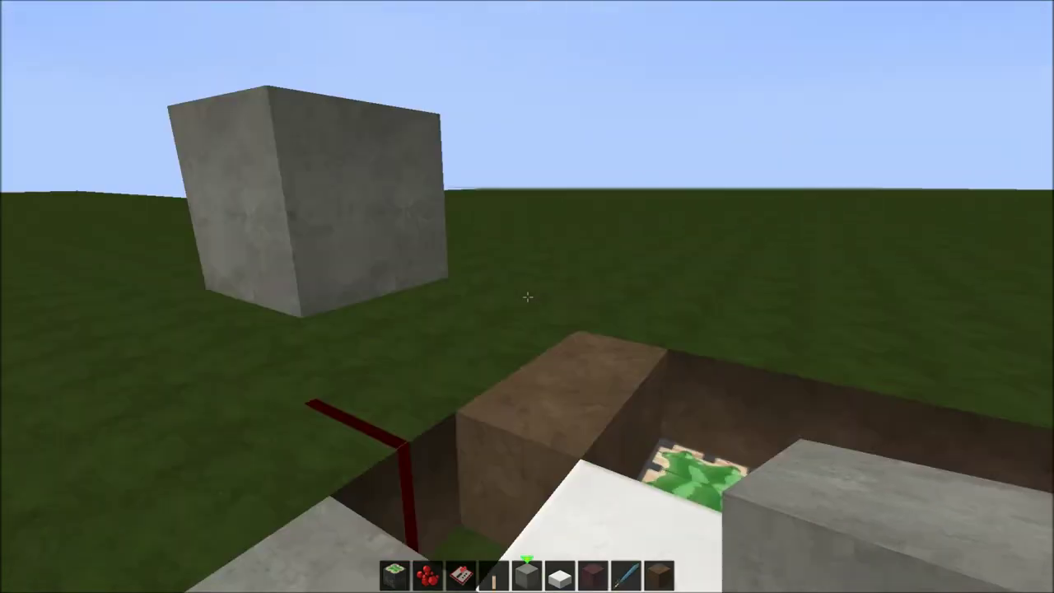
key("space")
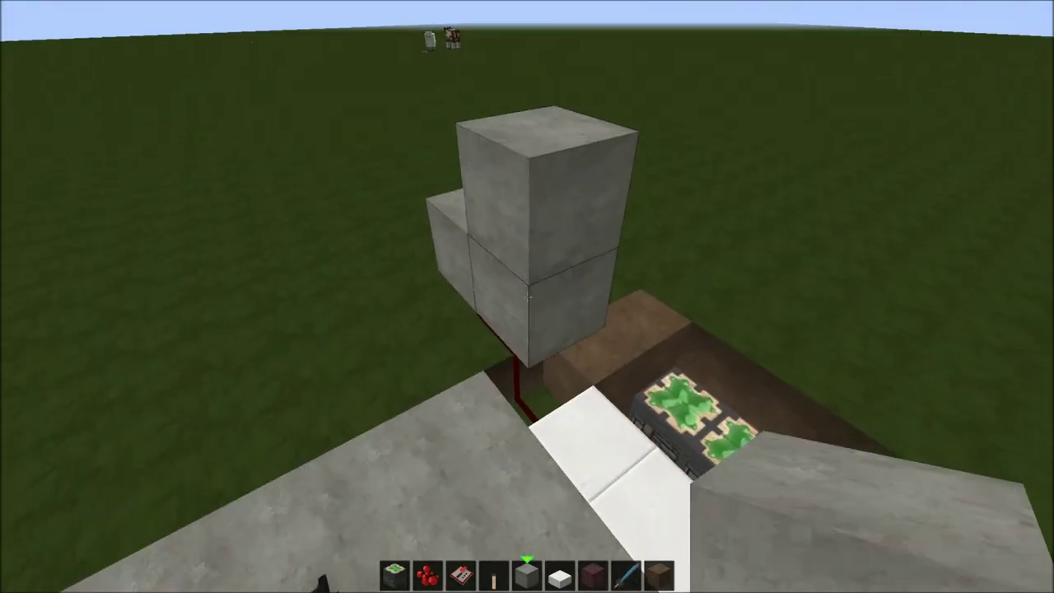
left_click(527, 296)
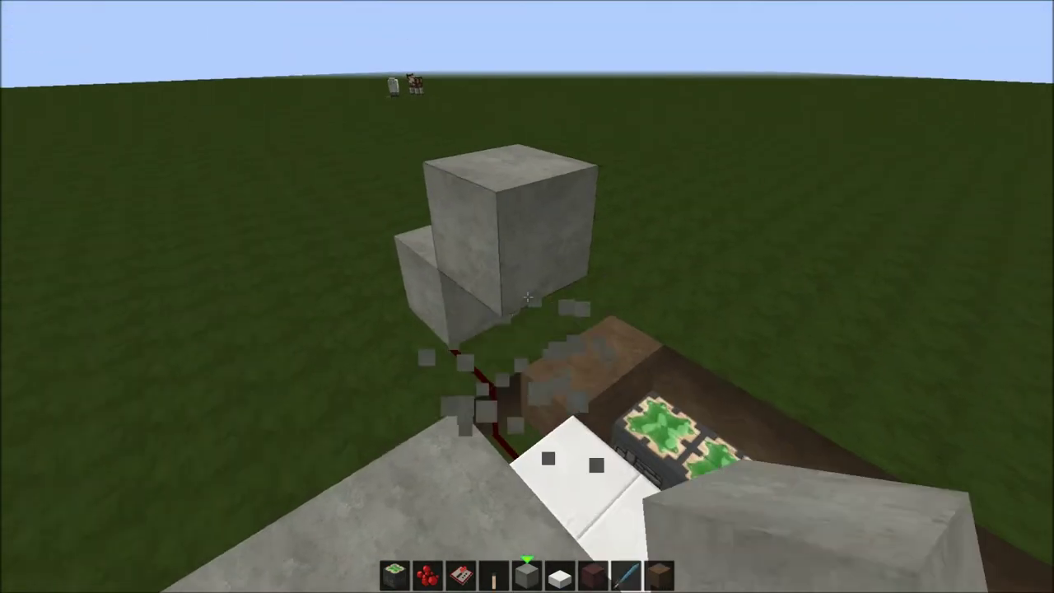
key("s")
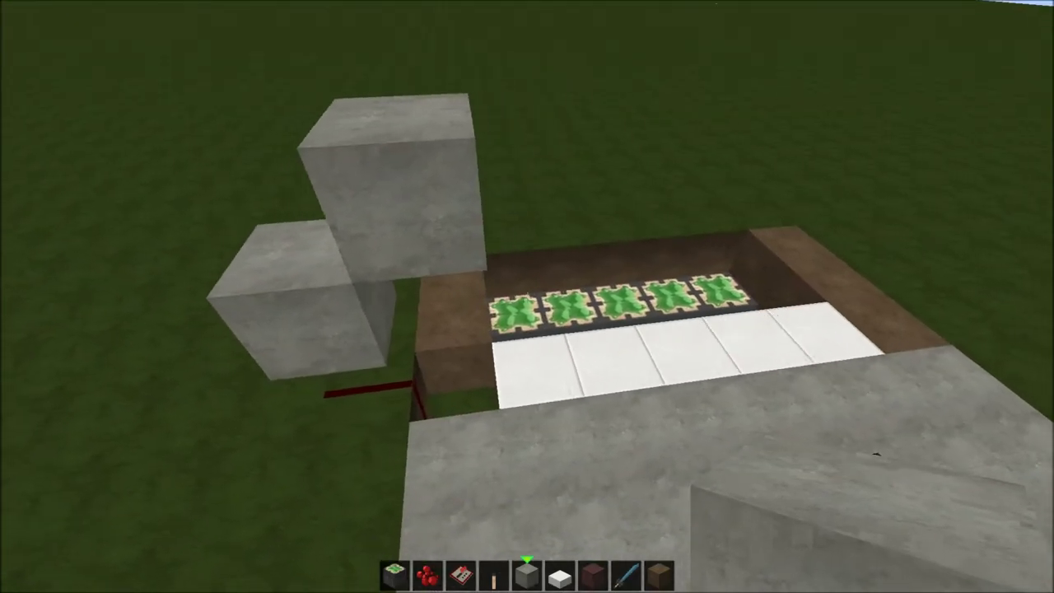
left_click(527, 296)
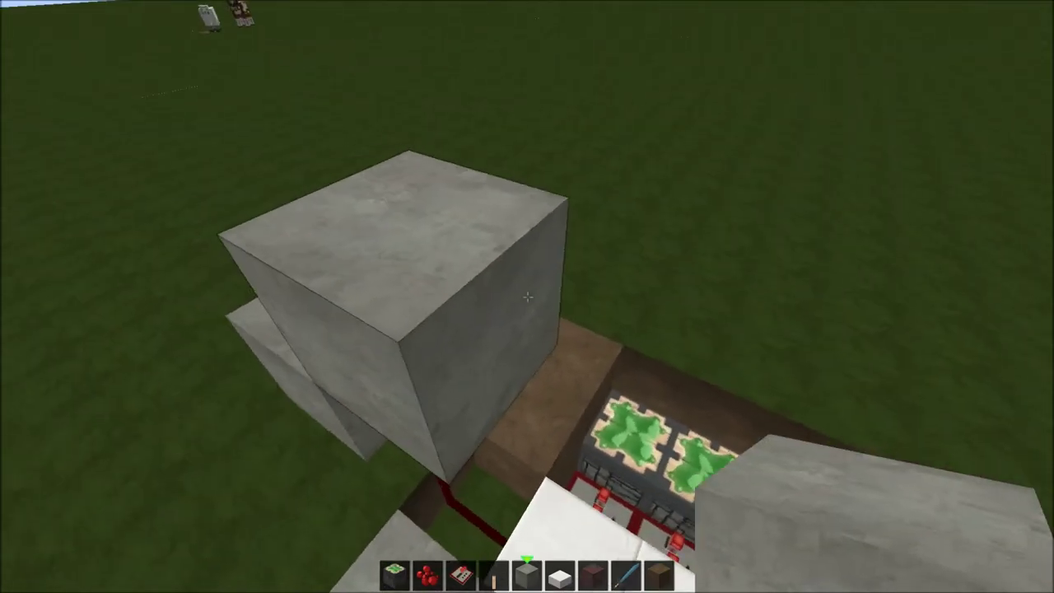
right_click(527, 297)
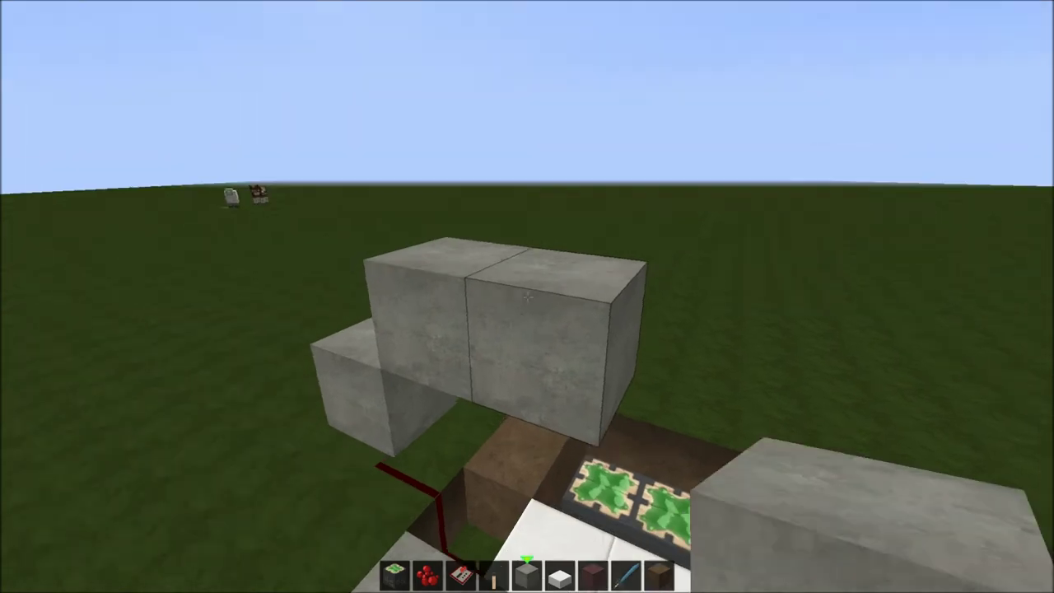
left_click(527, 296)
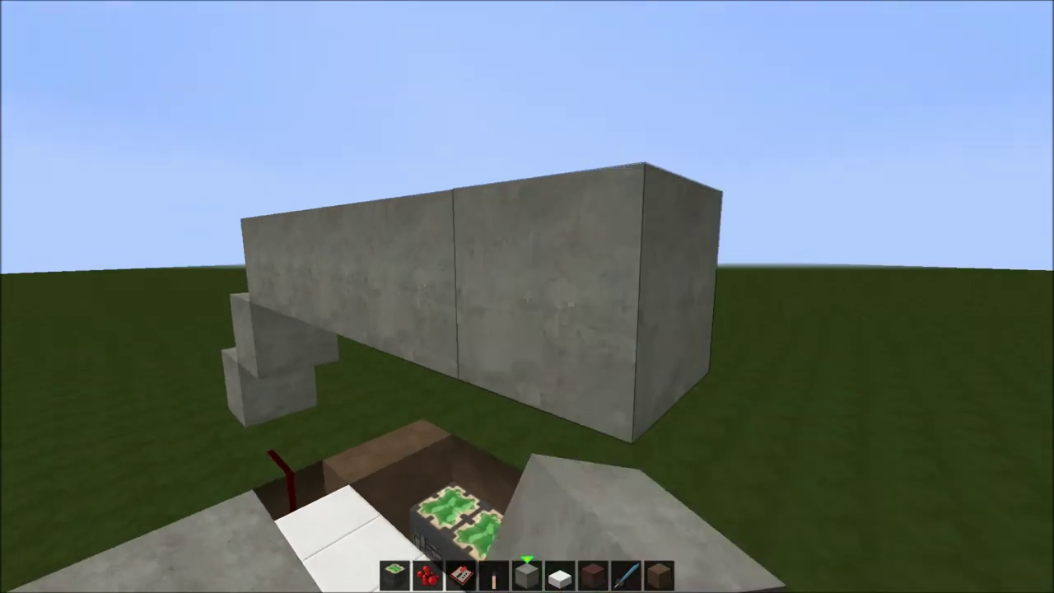
scroll(527, 296, "down", 3)
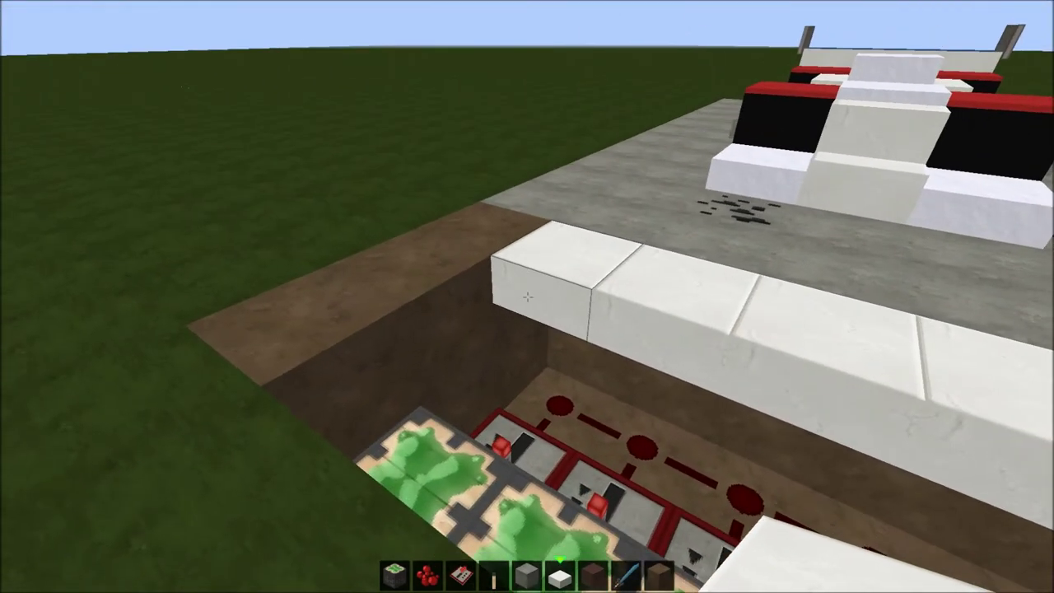
Place five quartz blocks along the pit edge over the redstone wiring.
right_click(527, 297)
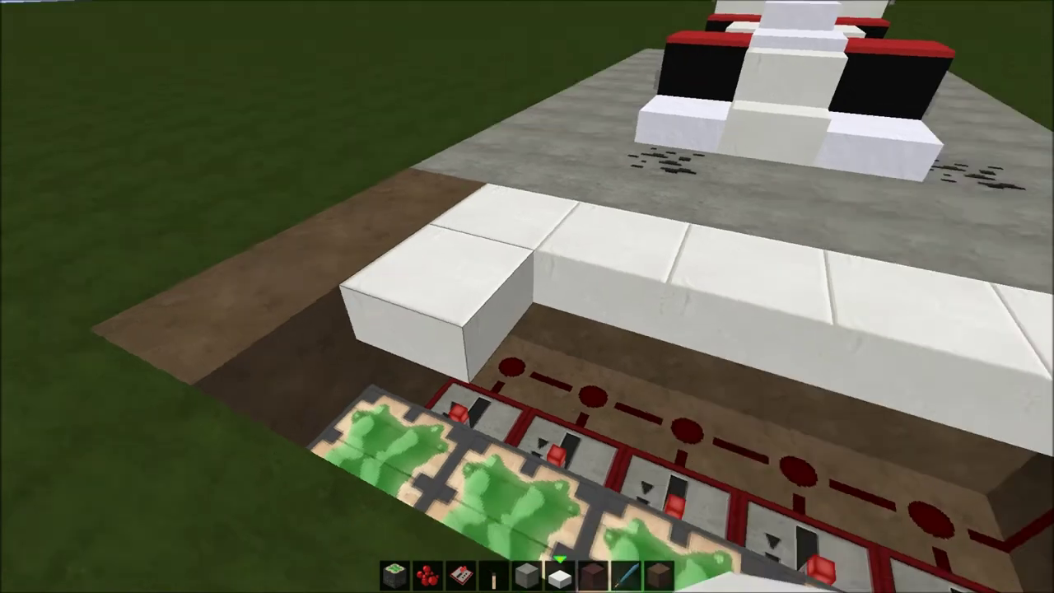
right_click(527, 297)
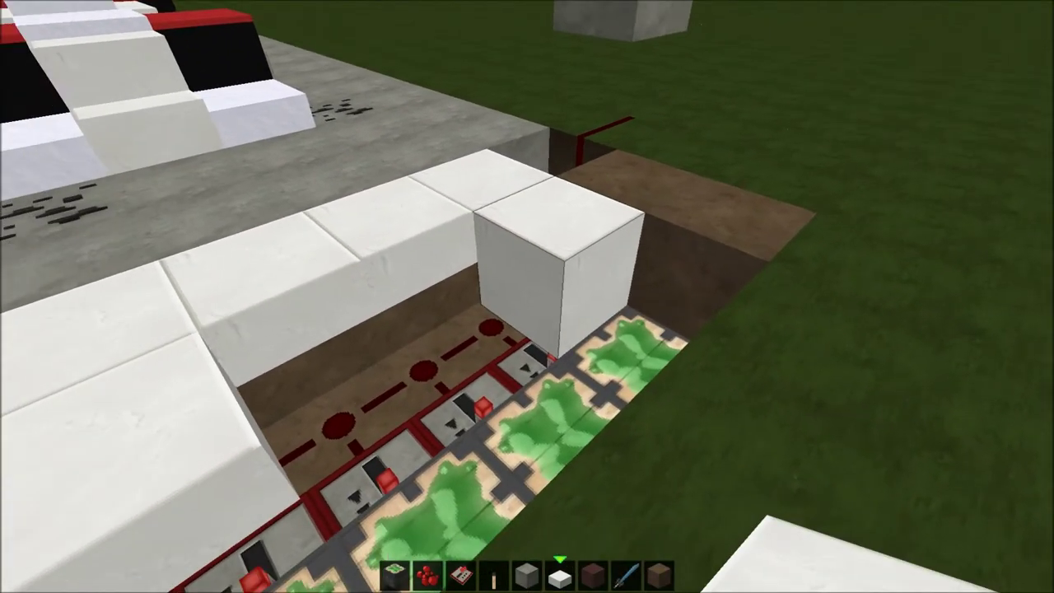
right_click(527, 296)
right_click(528, 296)
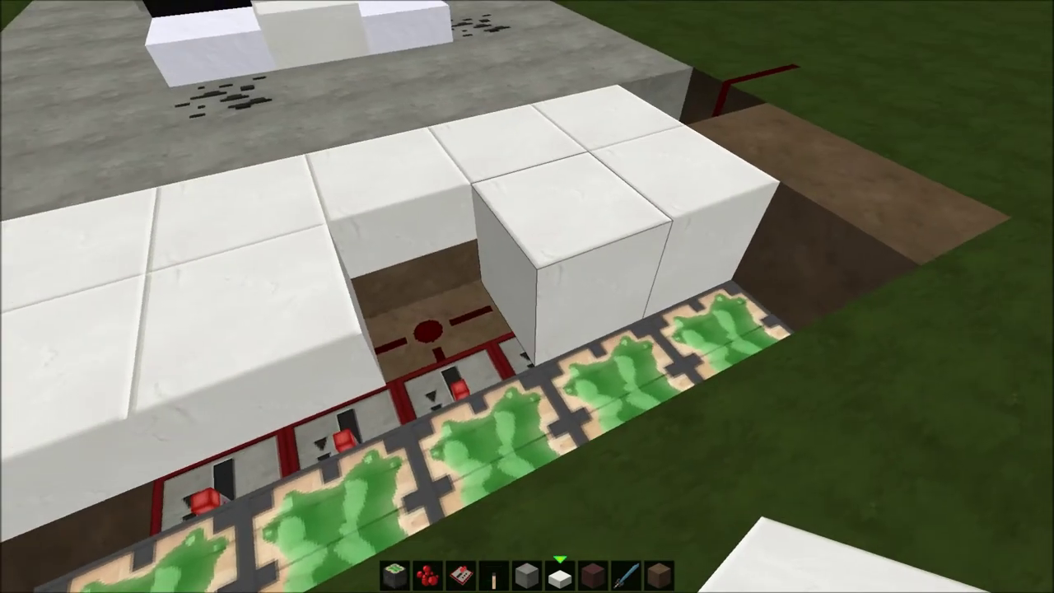
right_click(527, 296)
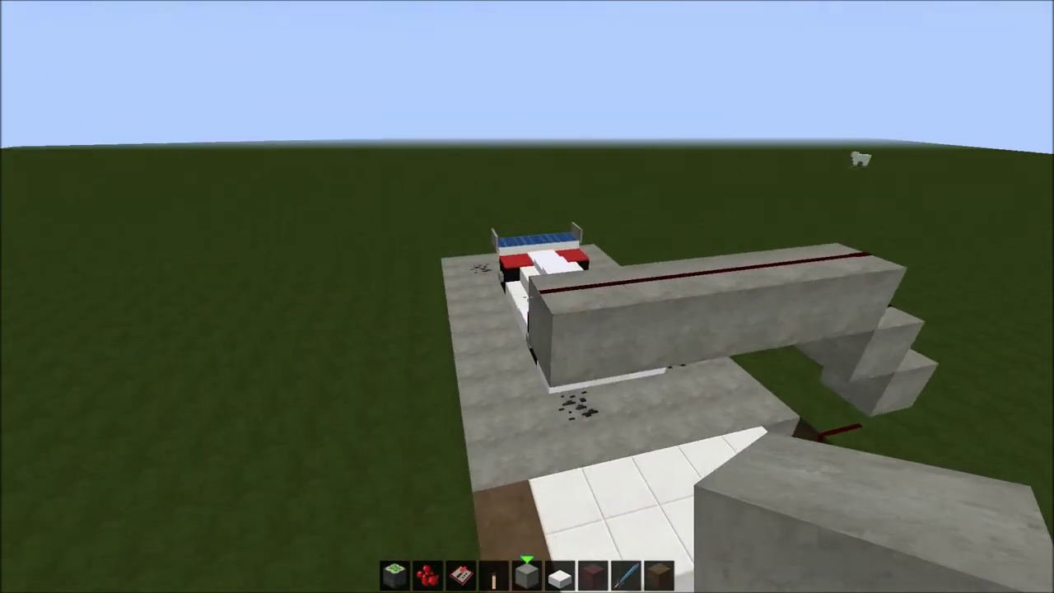
Place one grey stone block on the overhang supports beside the driveway.
right_click(528, 296)
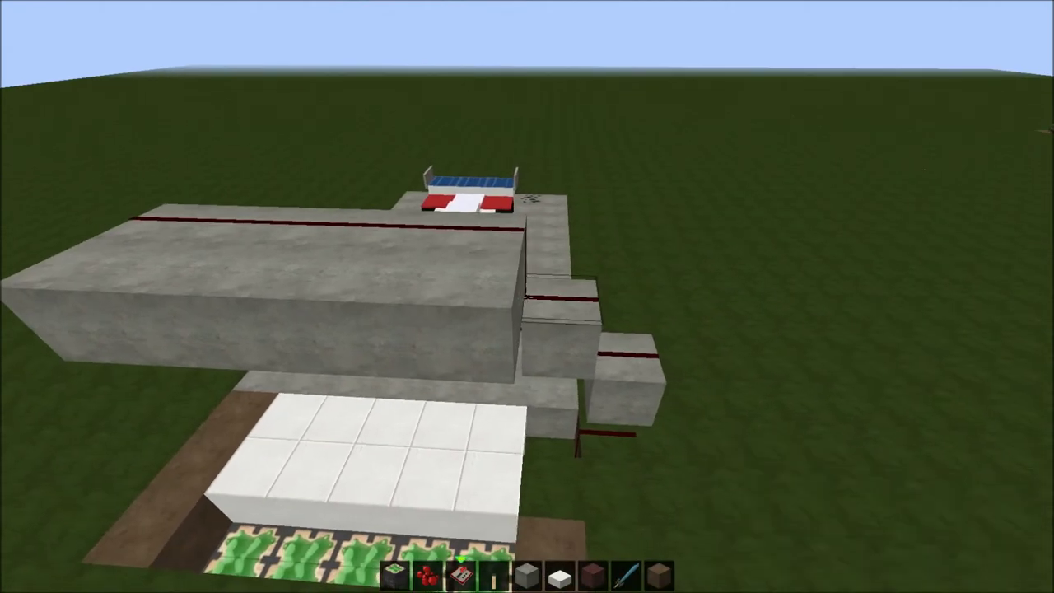
scroll(527, 297, "down", 1)
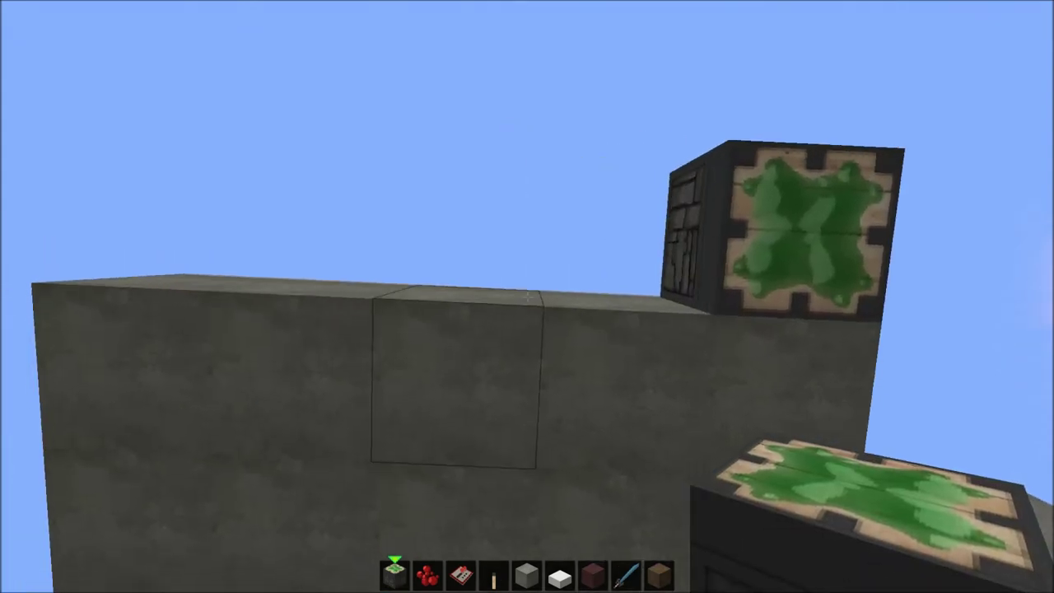
Finish the sticky piston row under the overhang with two more pistons.
right_click(527, 296)
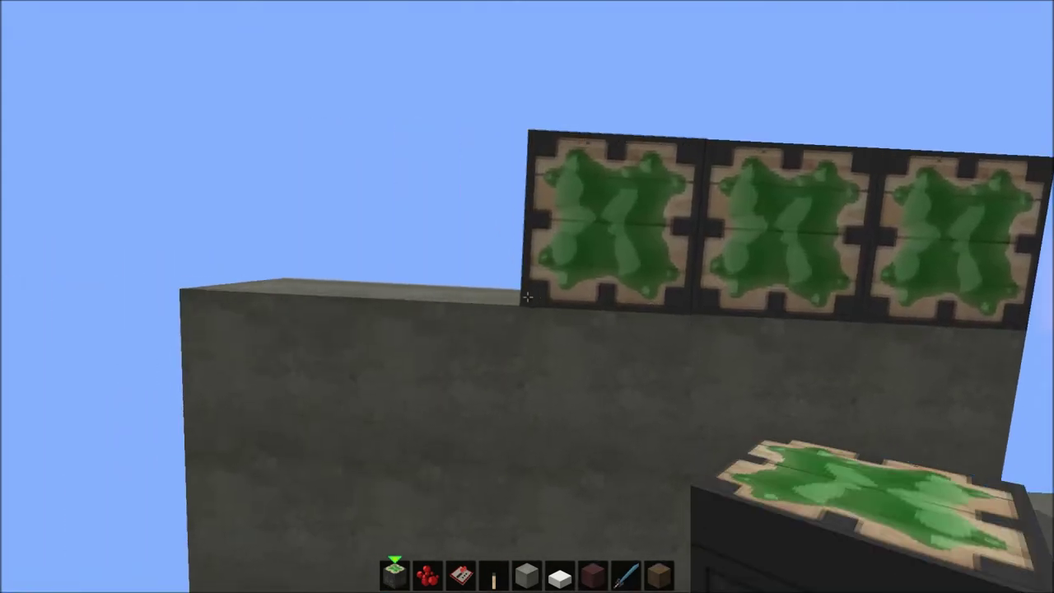
right_click(527, 296)
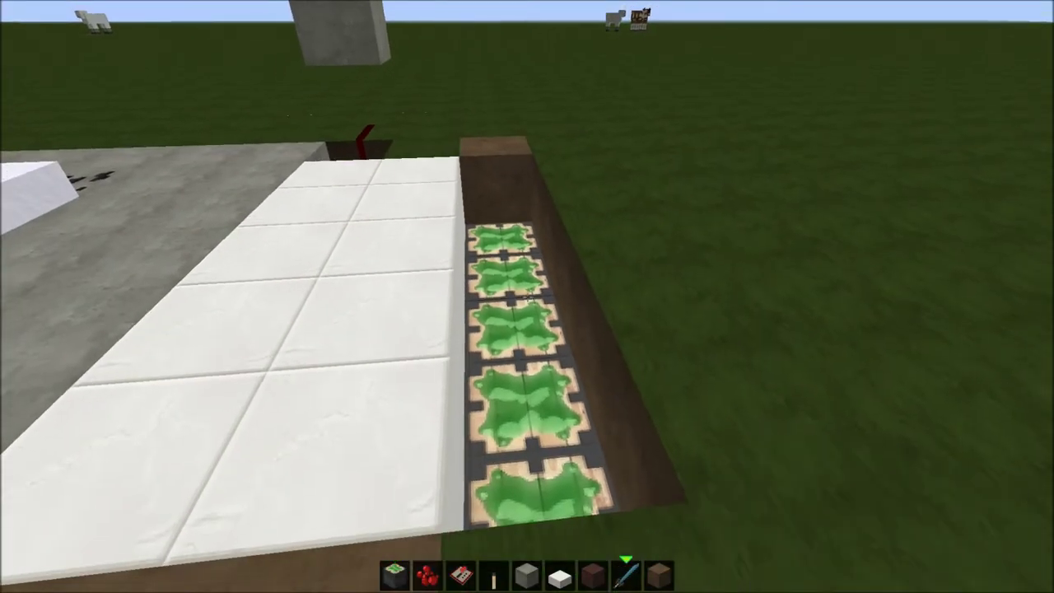
key("8")
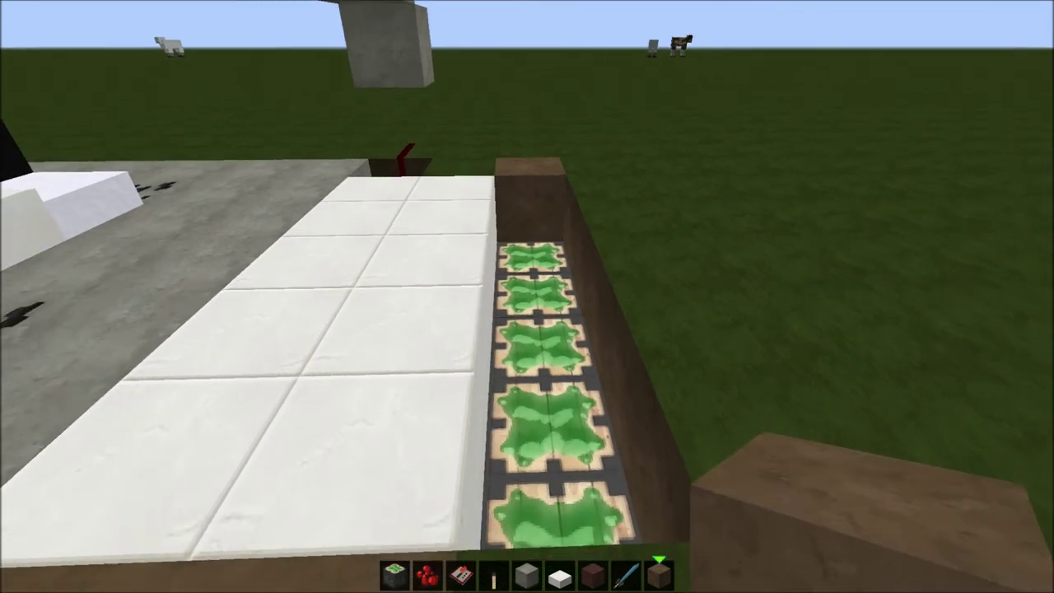
Cap the floor and ceiling pistons with red stained glass, removing one misplaced glass block.
right_click(527, 297)
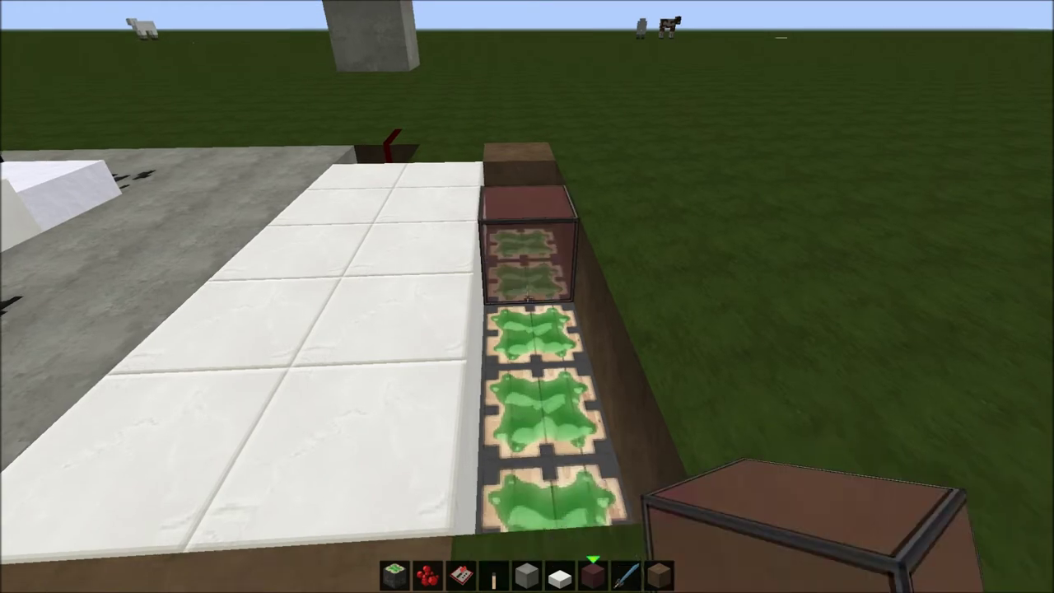
right_click(528, 296)
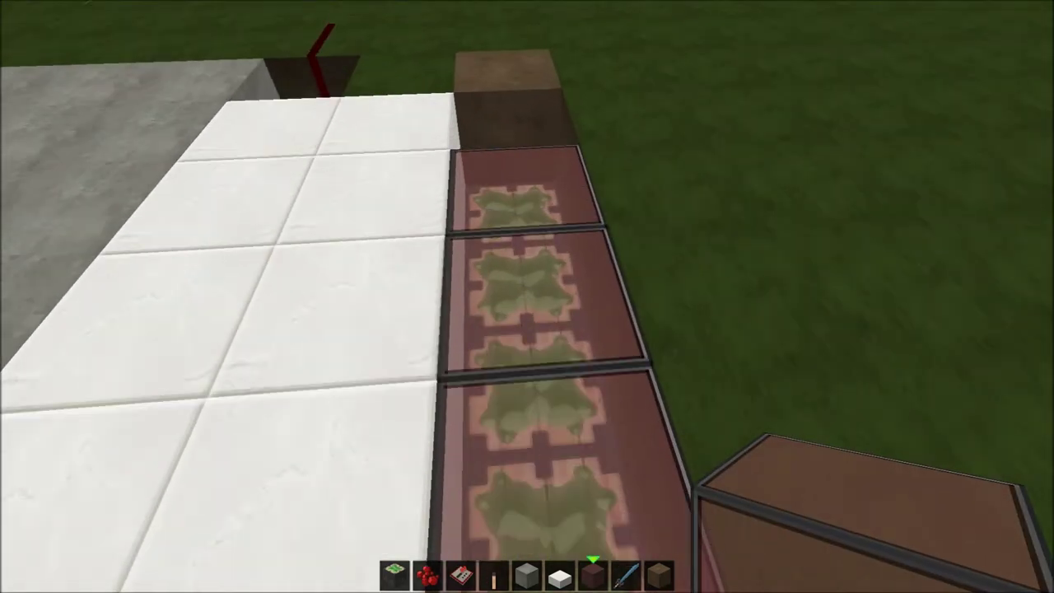
left_click(527, 296)
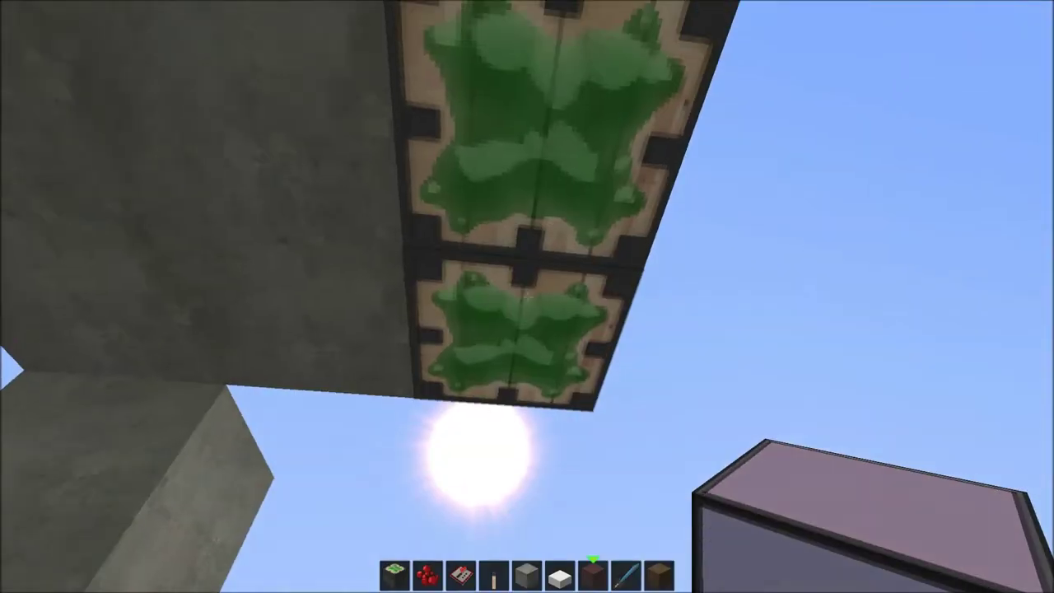
right_click(527, 296)
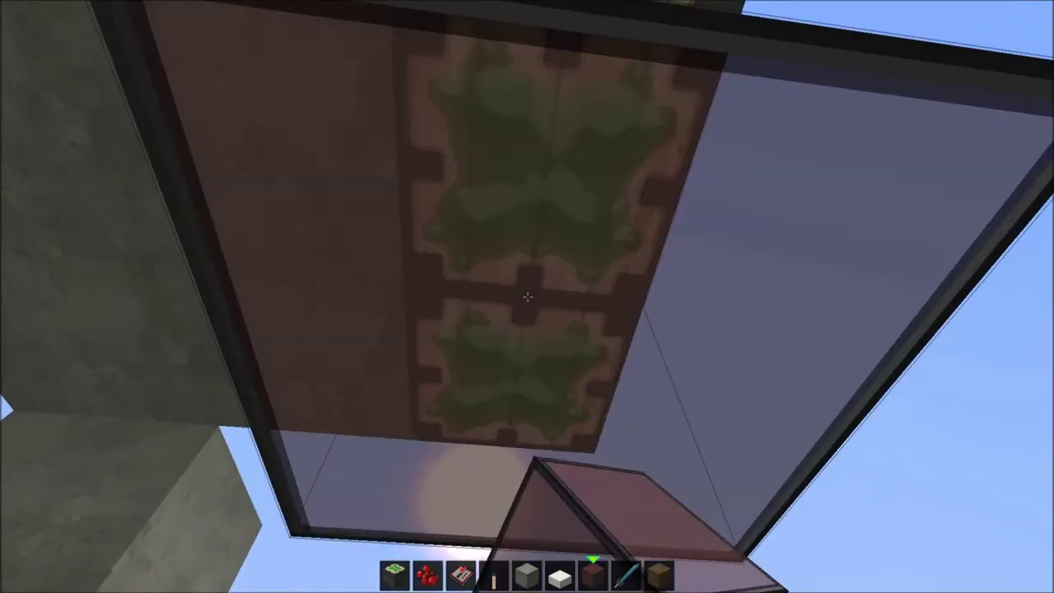
right_click(527, 296)
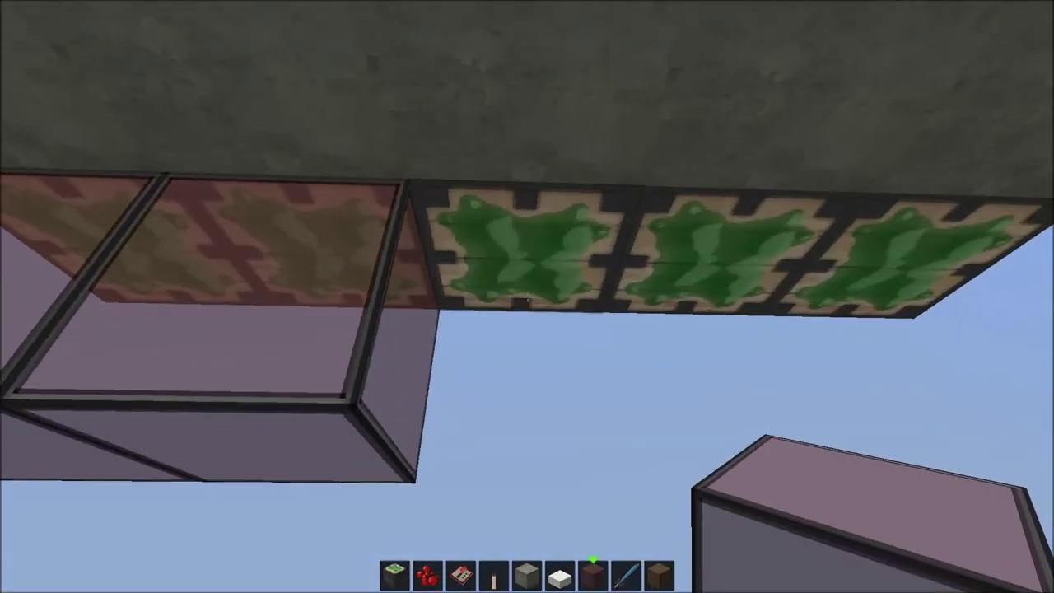
right_click(527, 296)
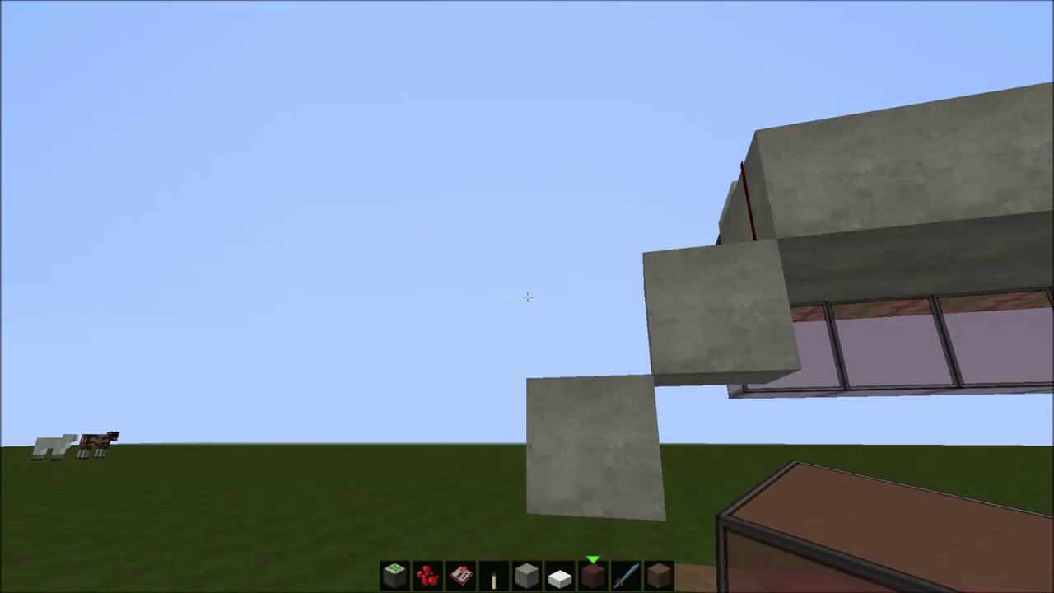
key("4")
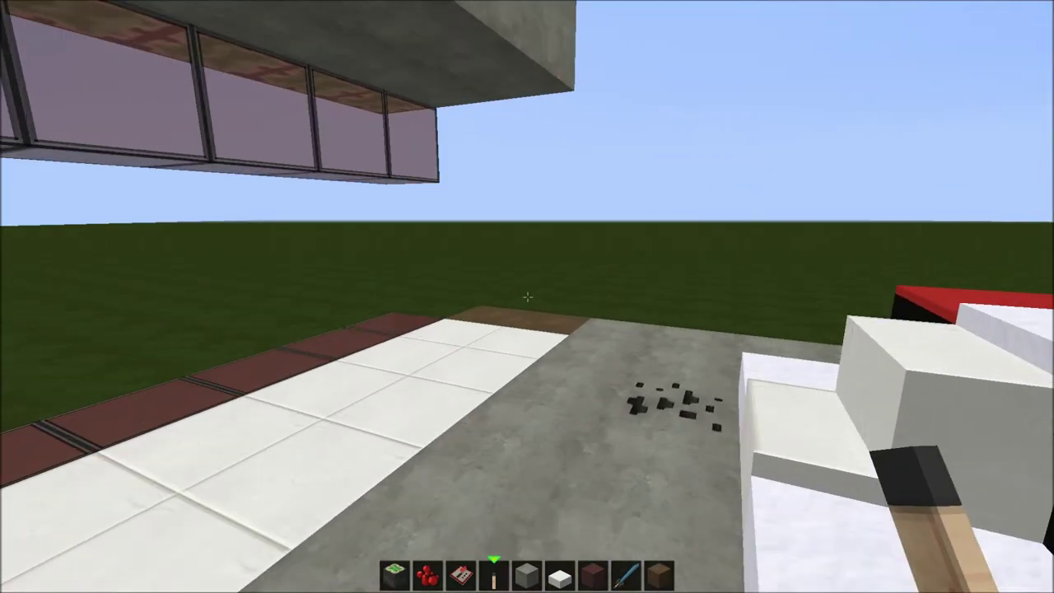
scroll(527, 297, "down", 1)
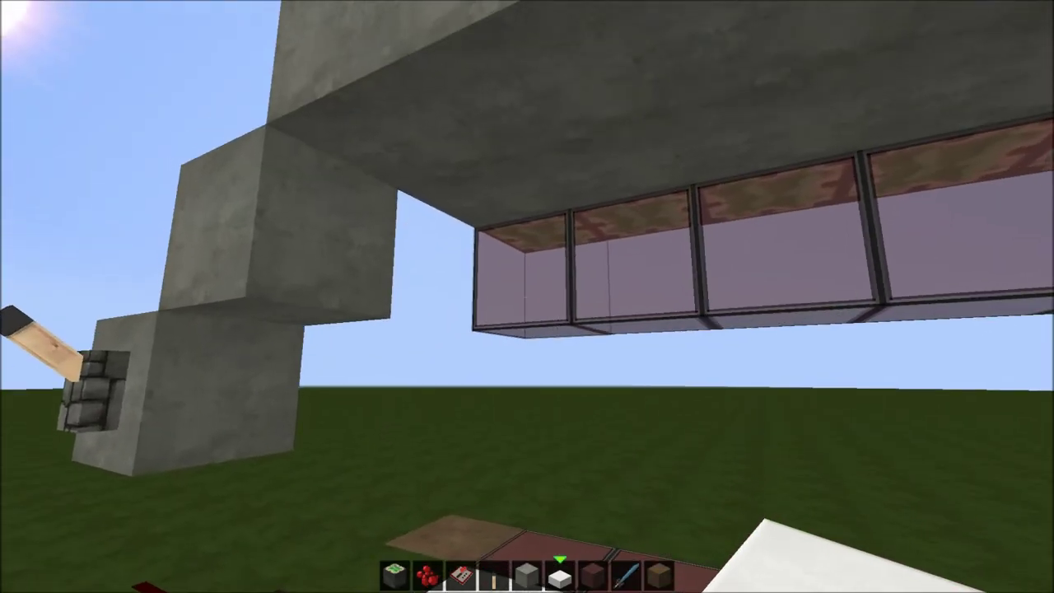
Place two quartz blocks beneath the overhang, covering the glass row's front and end block.
right_click(527, 297)
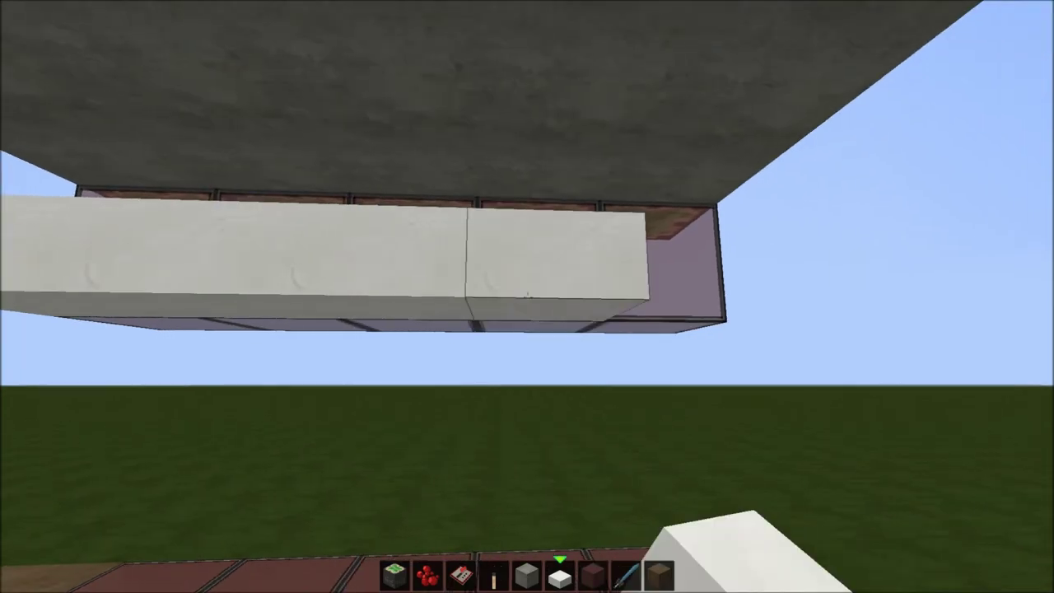
right_click(527, 296)
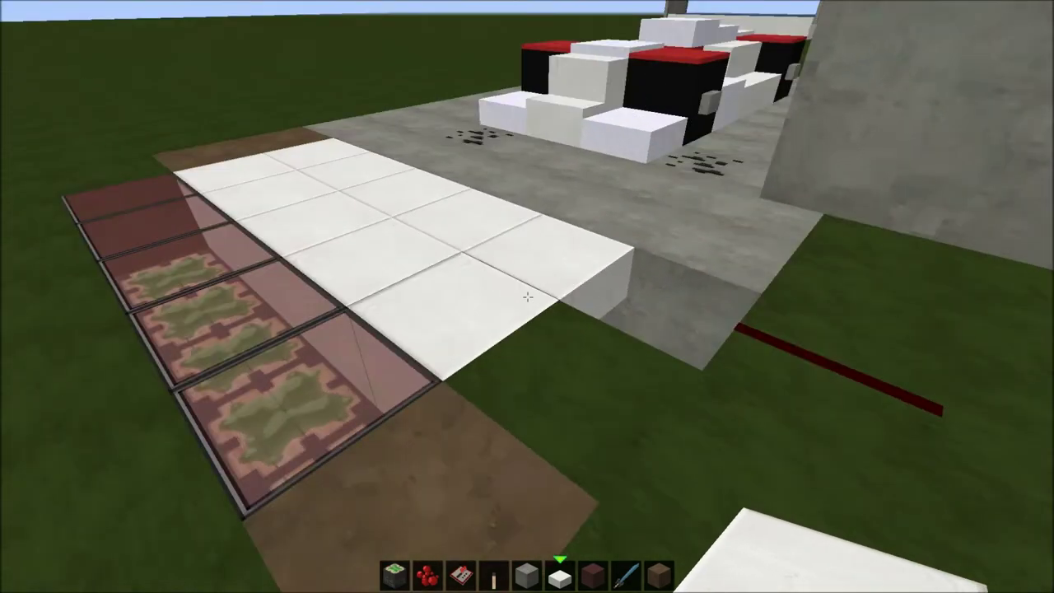
Dig a trench beside the quartz wall and fill it with quartz and one glass block.
right_click(527, 297)
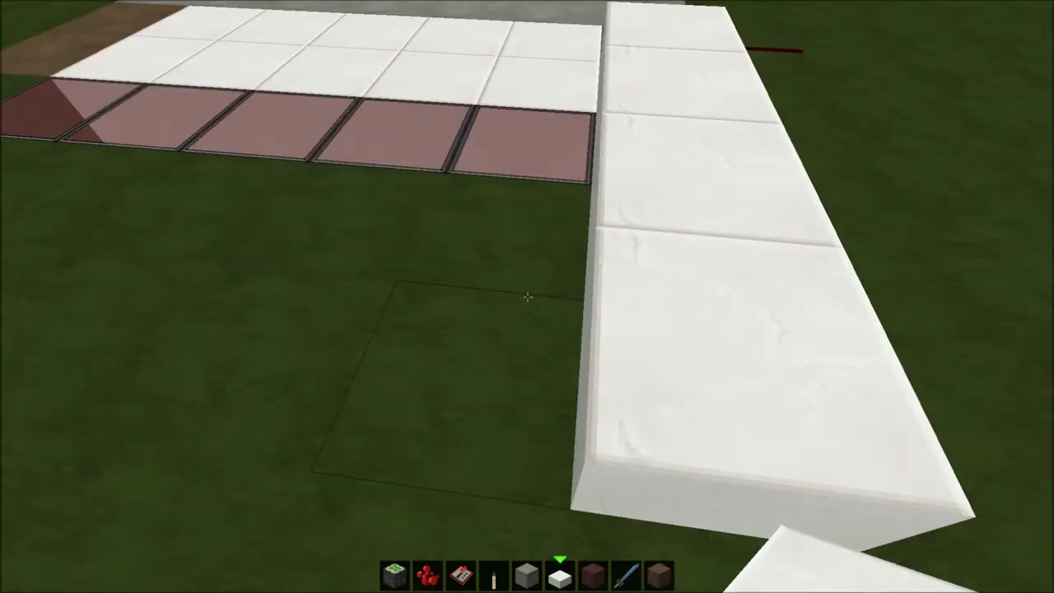
left_click(527, 297)
left_click(527, 296)
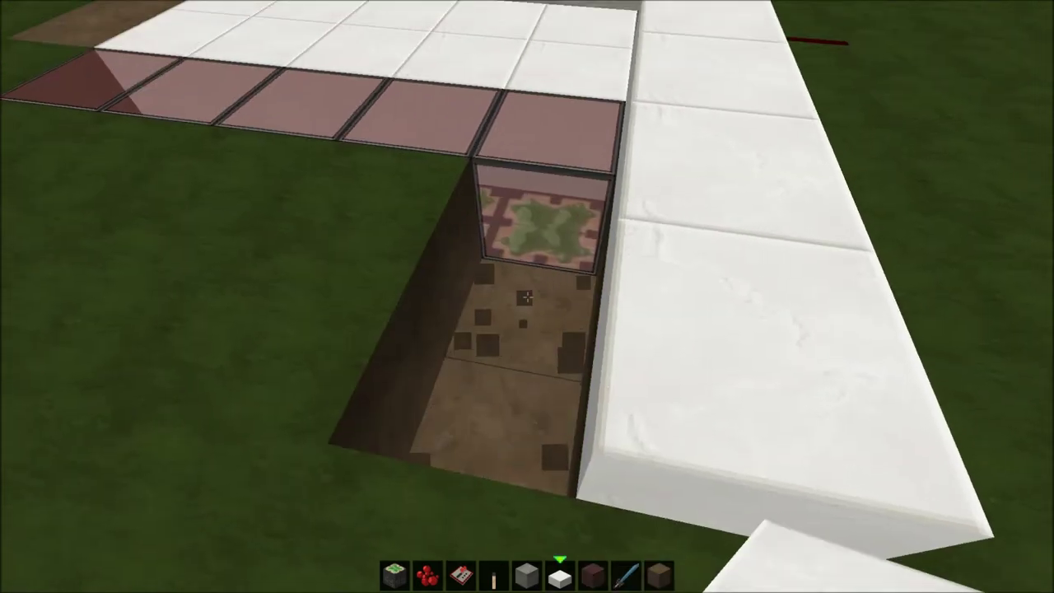
right_click(527, 297)
right_click(527, 296)
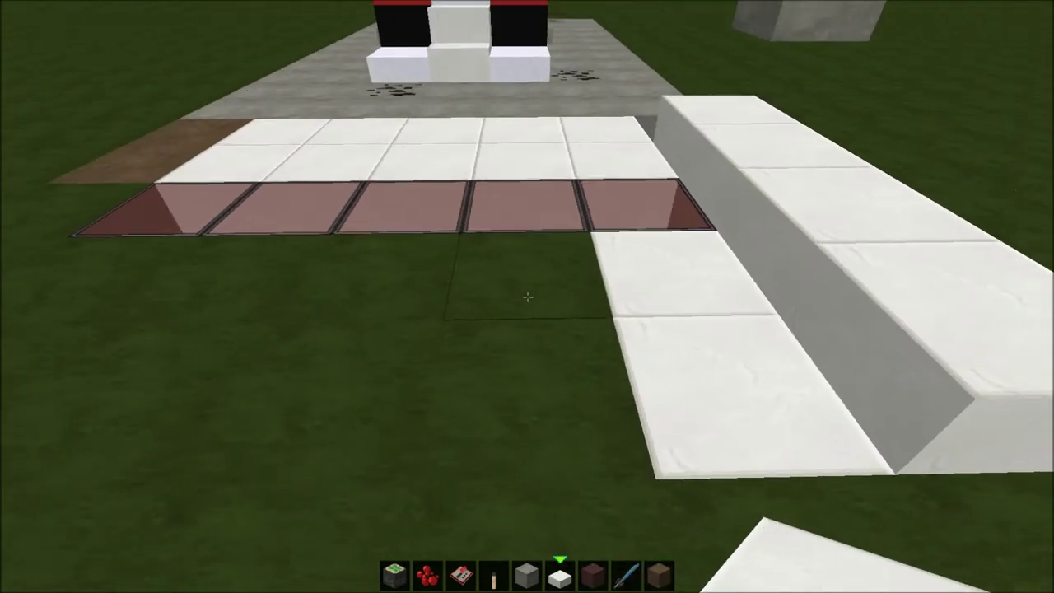
right_click(527, 296)
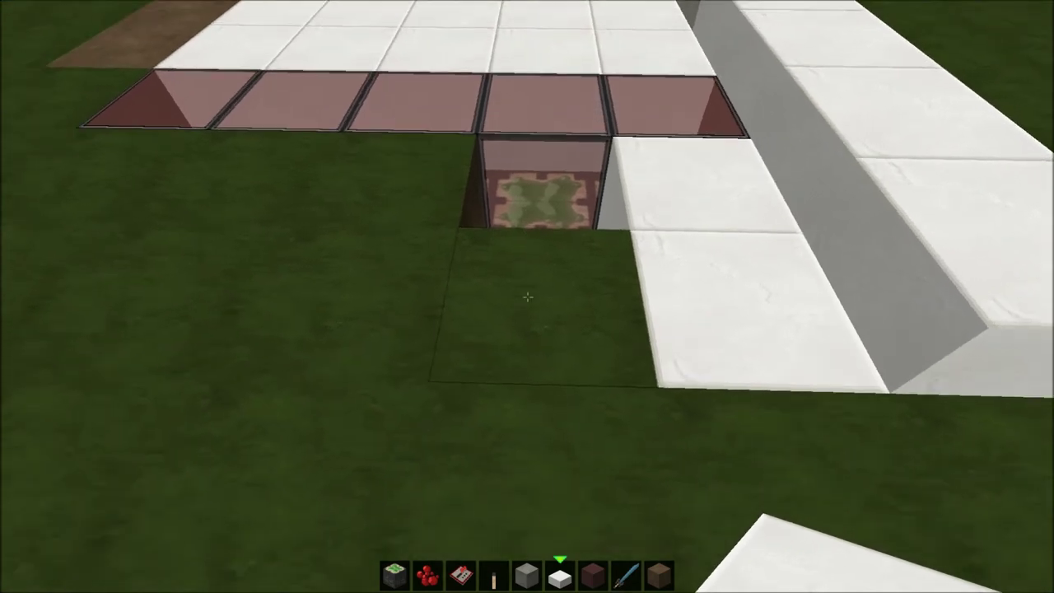
Replace the grass in front of the glass and beside the floor with quartz blocks.
left_click(528, 297)
left_click(527, 297)
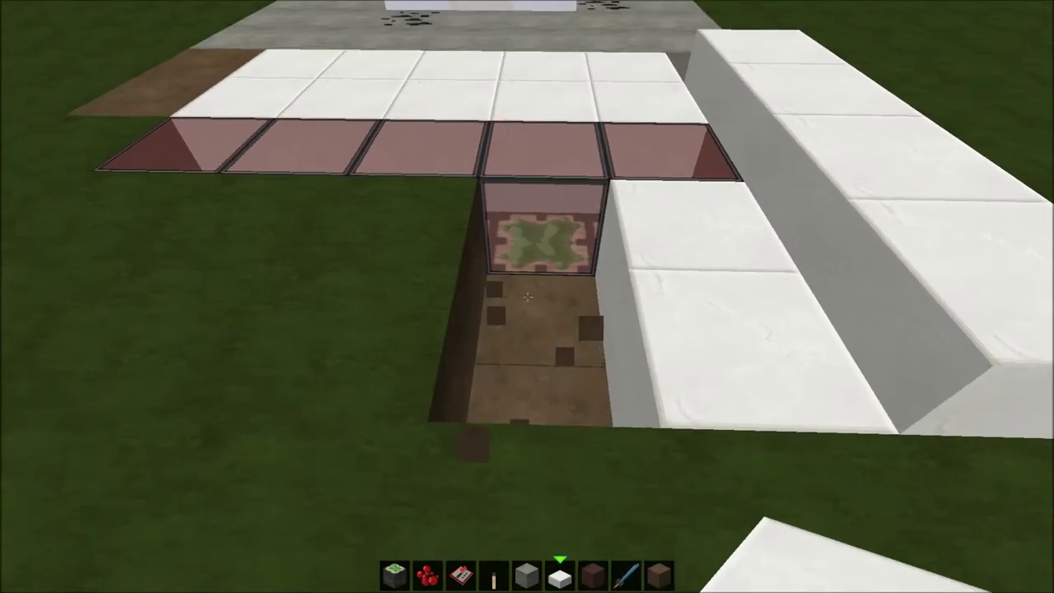
right_click(527, 296)
right_click(527, 296)
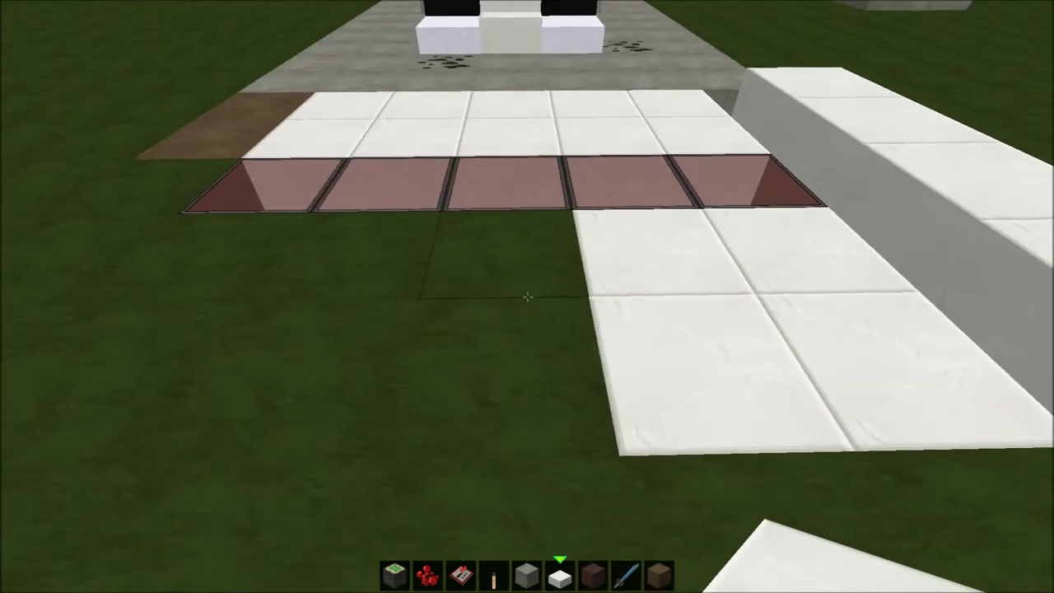
right_click(527, 296)
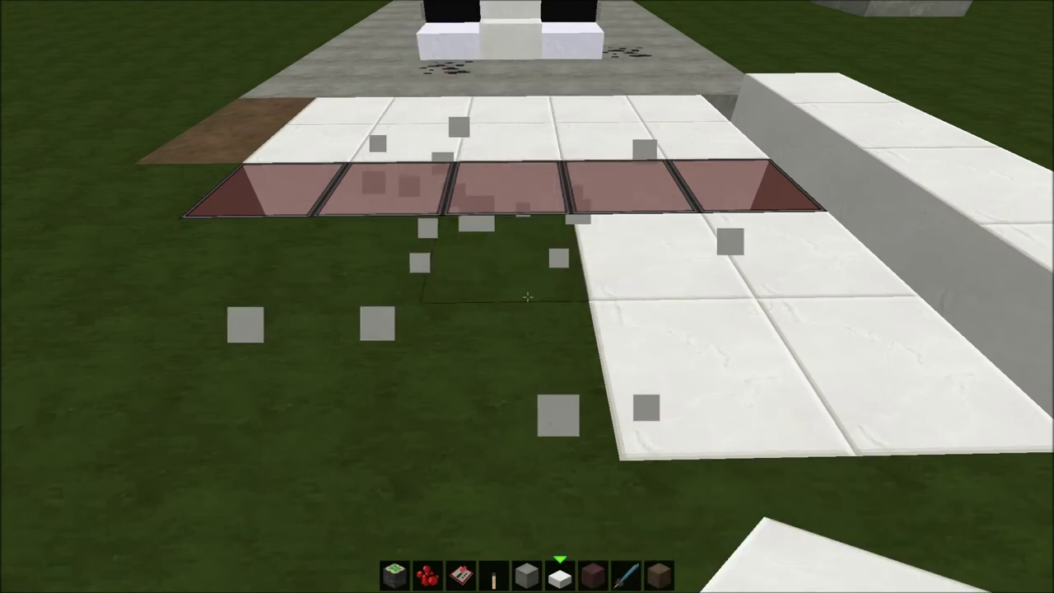
left_click(527, 297)
right_click(527, 297)
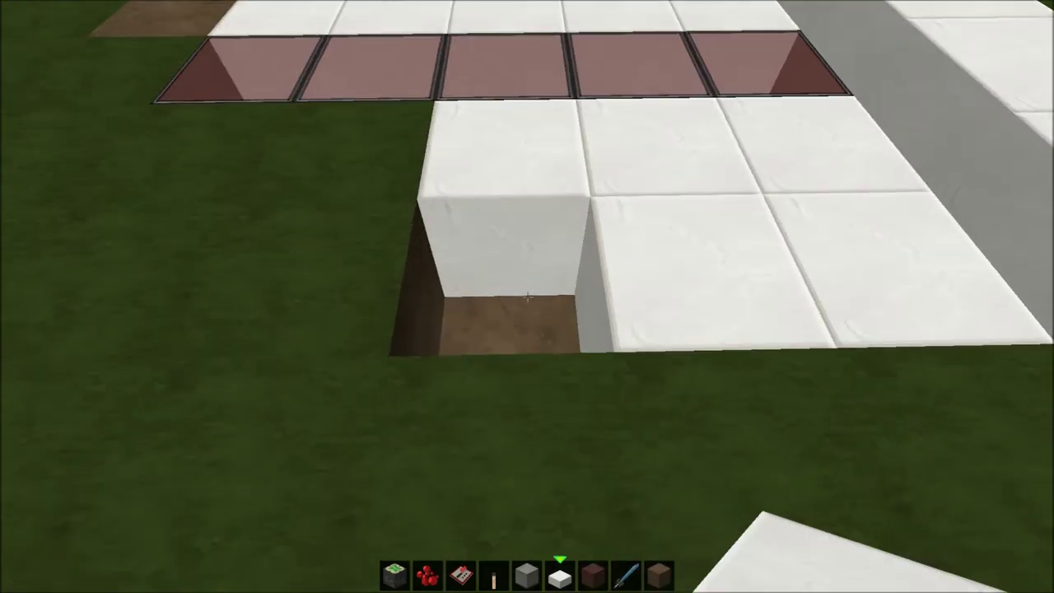
Swap out misplaced quartz and pave the remaining dirt patch with quartz.
left_click(527, 296)
left_click(527, 297)
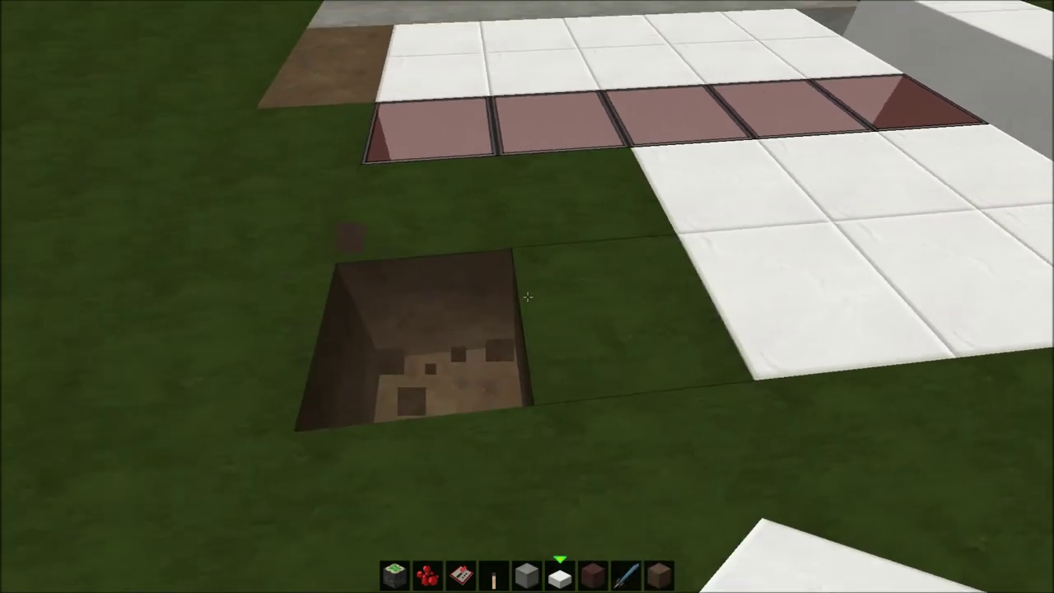
left_click(527, 297)
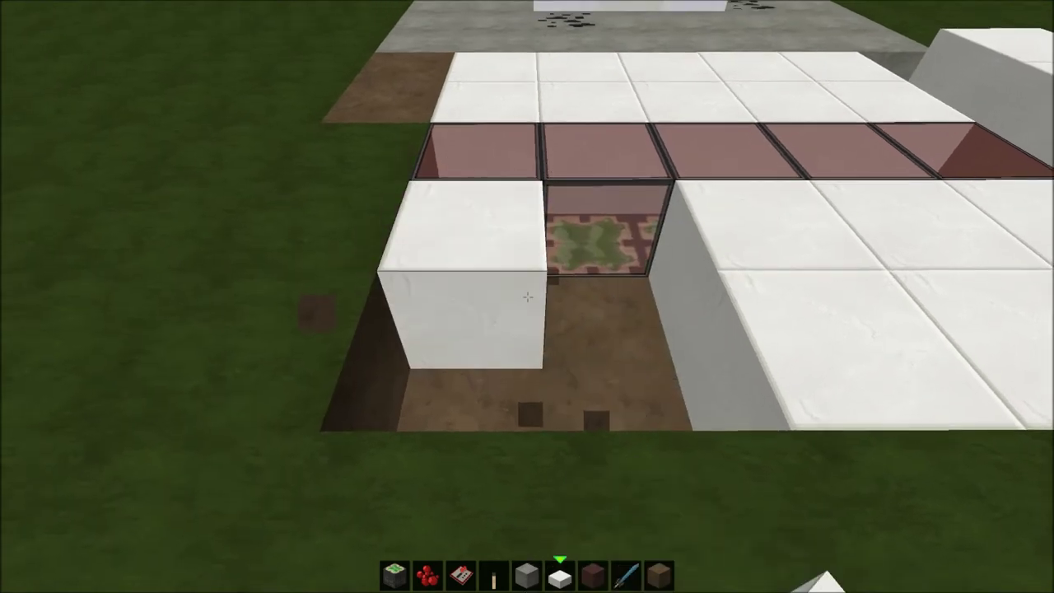
right_click(527, 297)
right_click(527, 296)
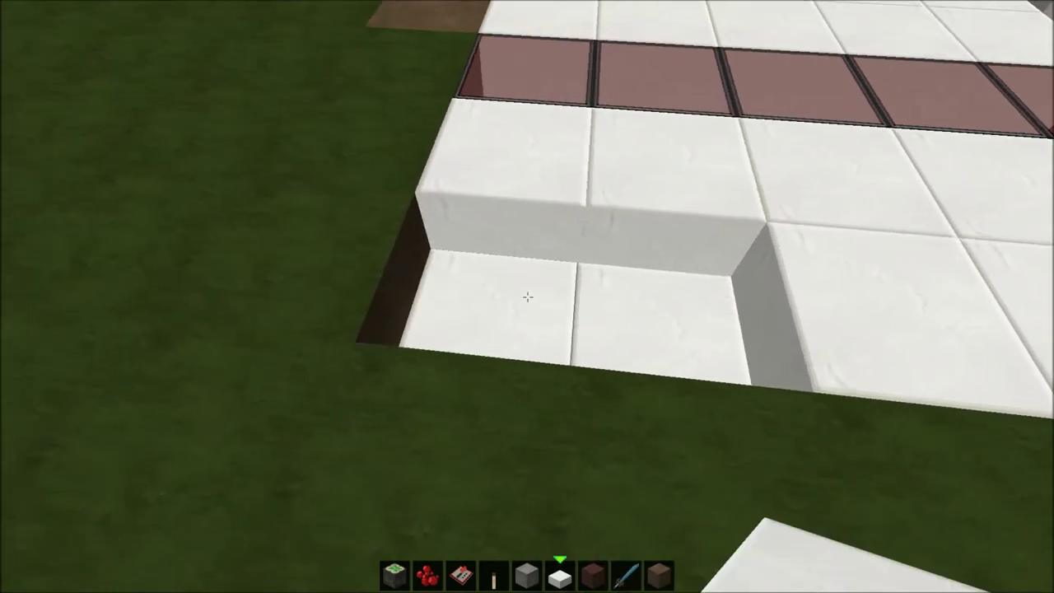
right_click(527, 296)
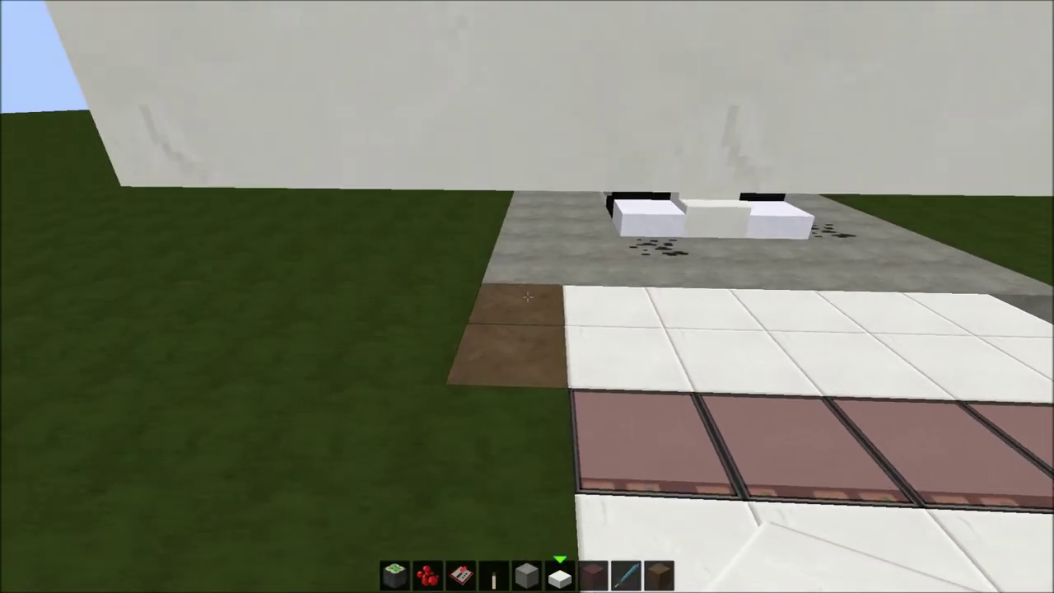
right_click(527, 297)
right_click(528, 296)
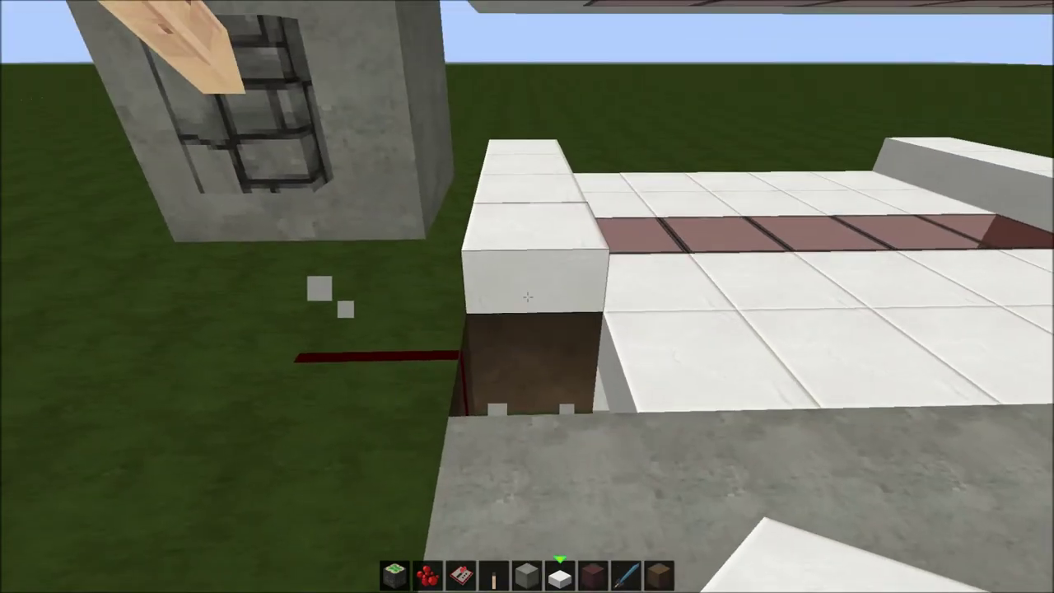
Fill the quartz floor gap, stack a two-block quartz column, then bring up the creative inventory.
right_click(527, 296)
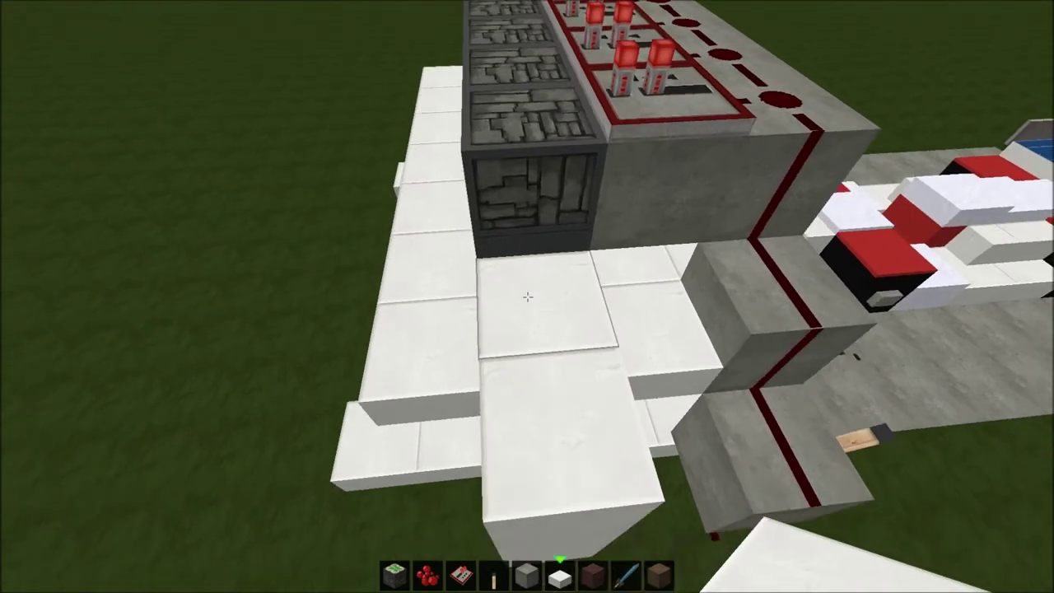
right_click(527, 296)
right_click(528, 297)
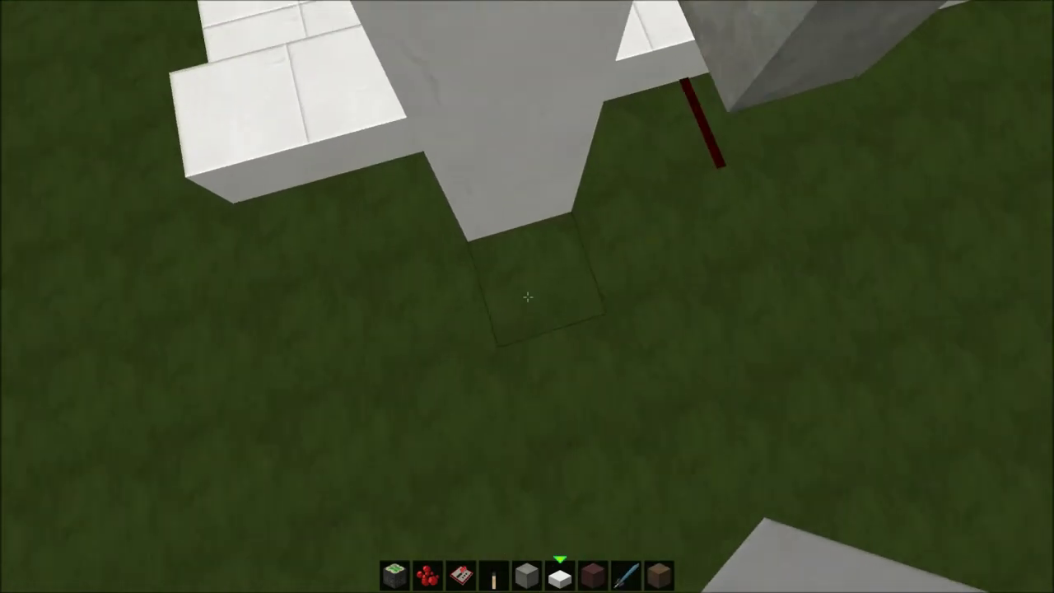
key("e")
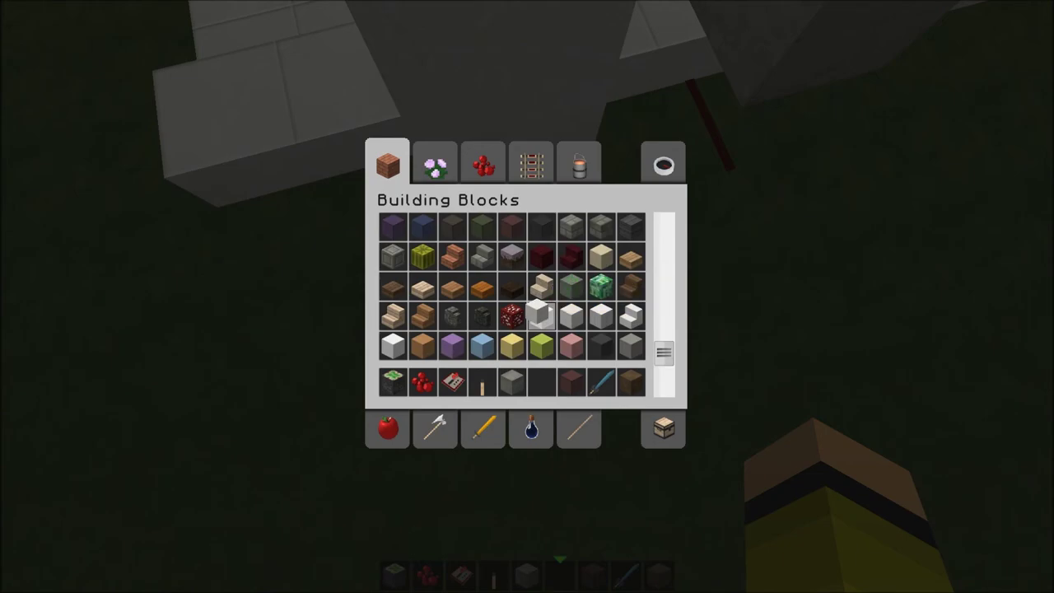
Wall over the stone-brick piston row with quartz, filling the gap and removing one stray block.
key("Escape")
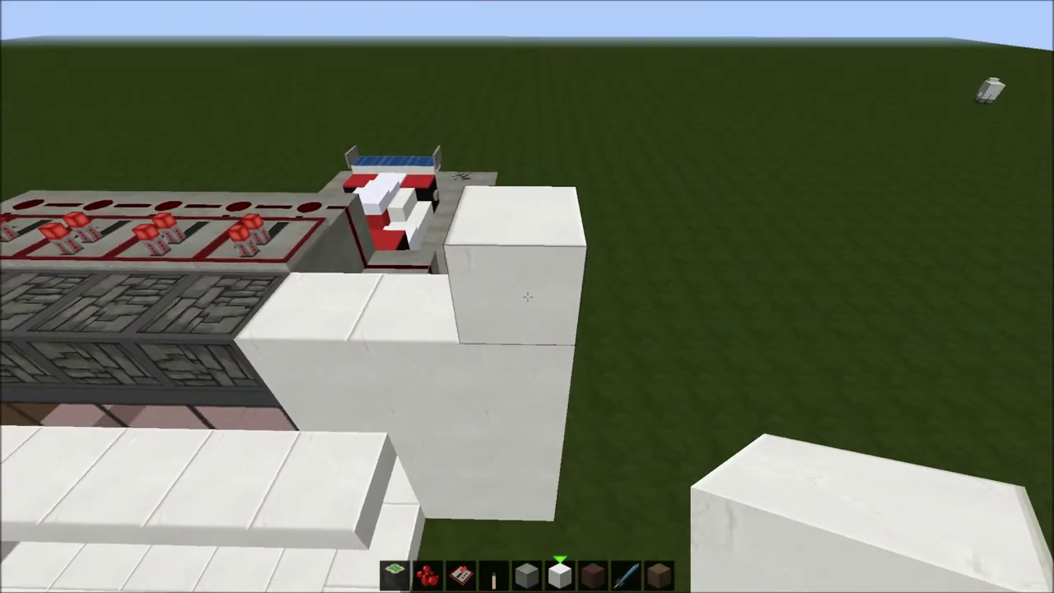
right_click(527, 297)
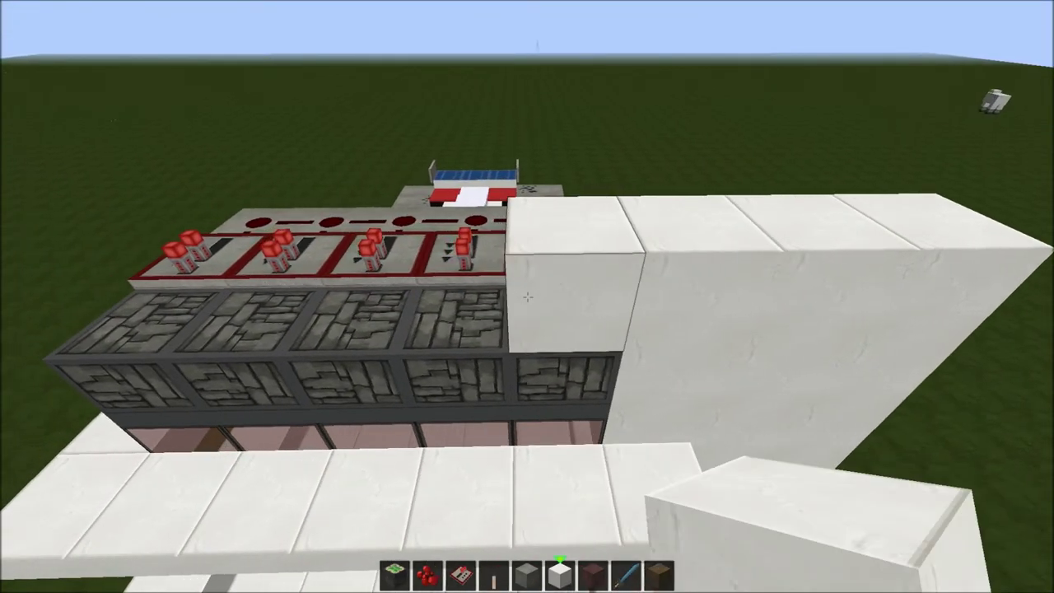
right_click(527, 296)
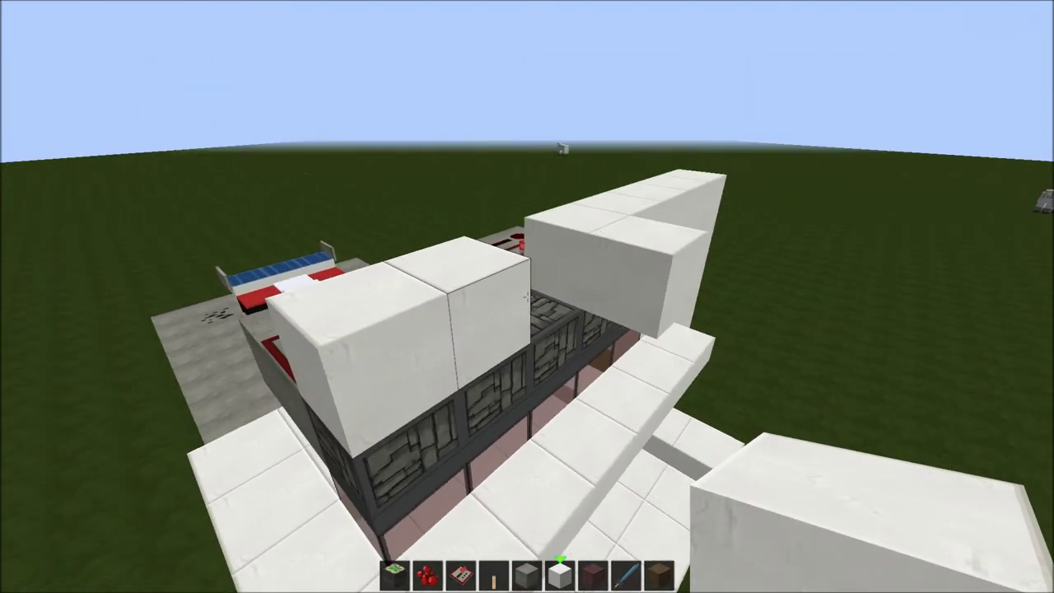
right_click(528, 297)
right_click(527, 297)
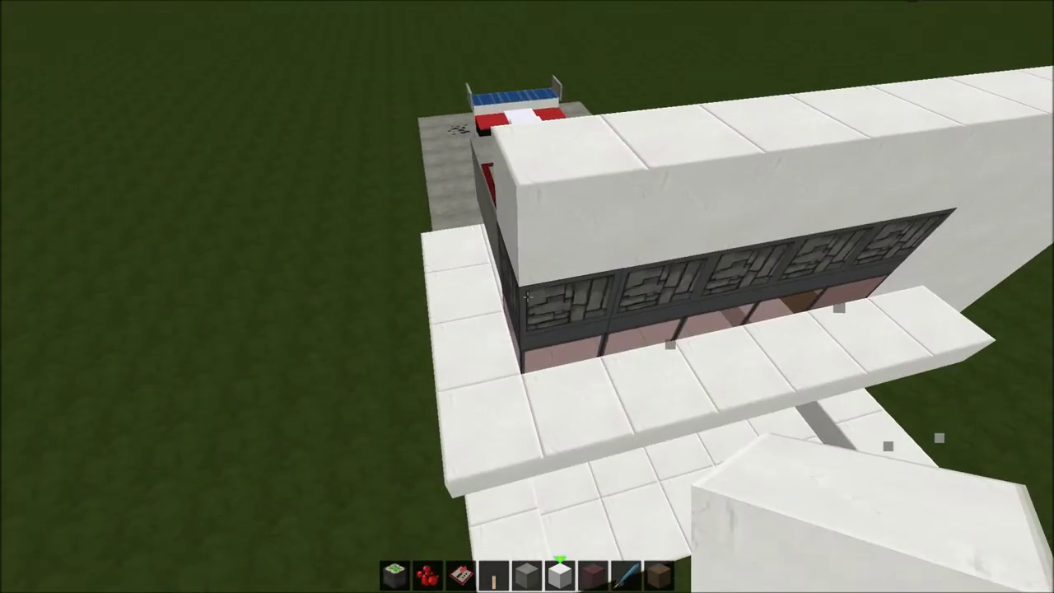
left_click(527, 297)
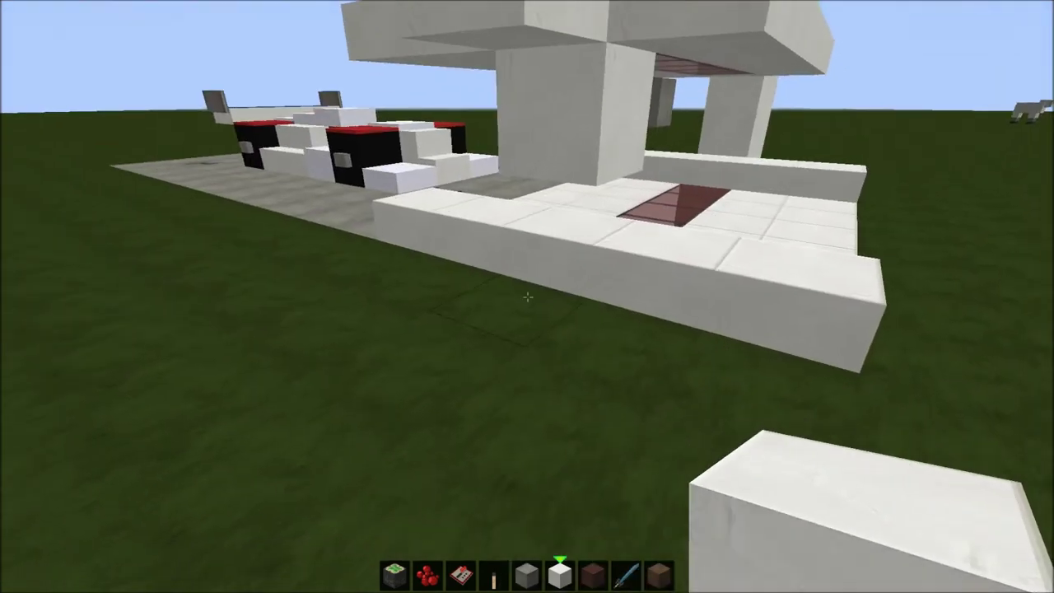
Stack two quartz blocks on the corner pillar, break two off, and add one beside it.
right_click(527, 297)
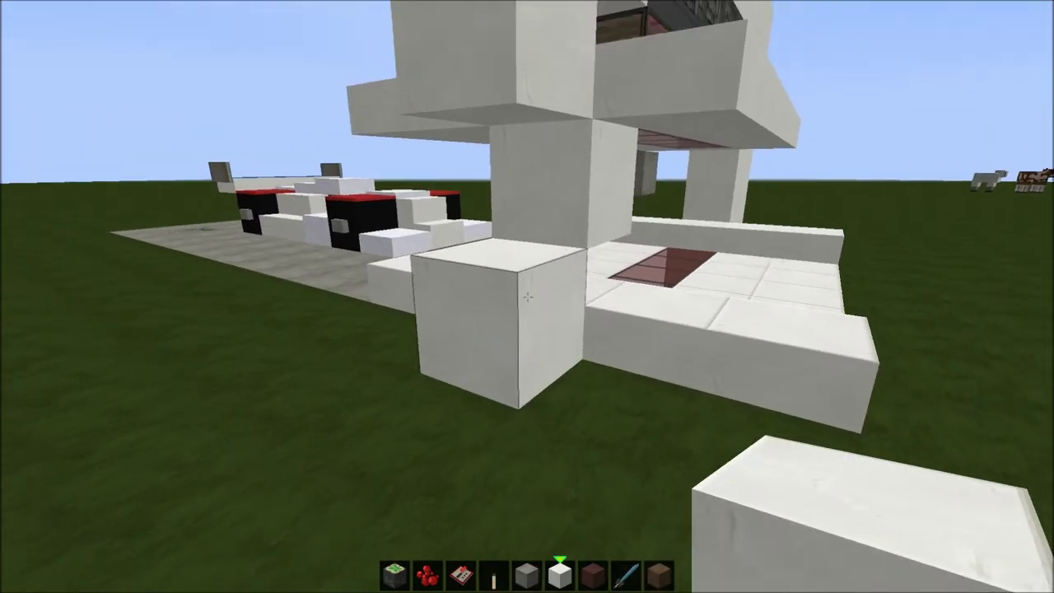
right_click(527, 297)
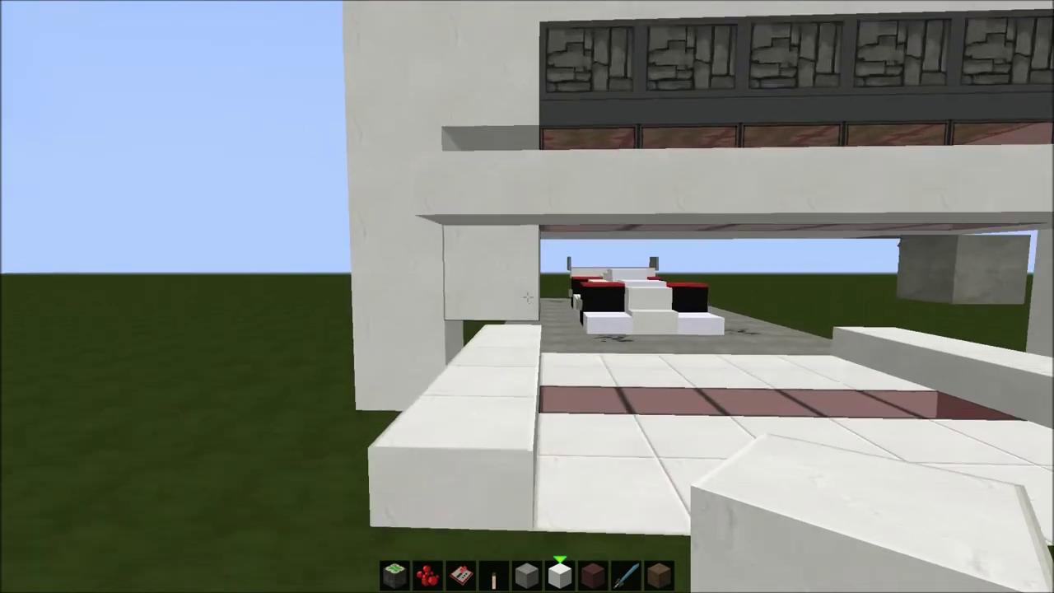
left_click(527, 296)
left_click(528, 297)
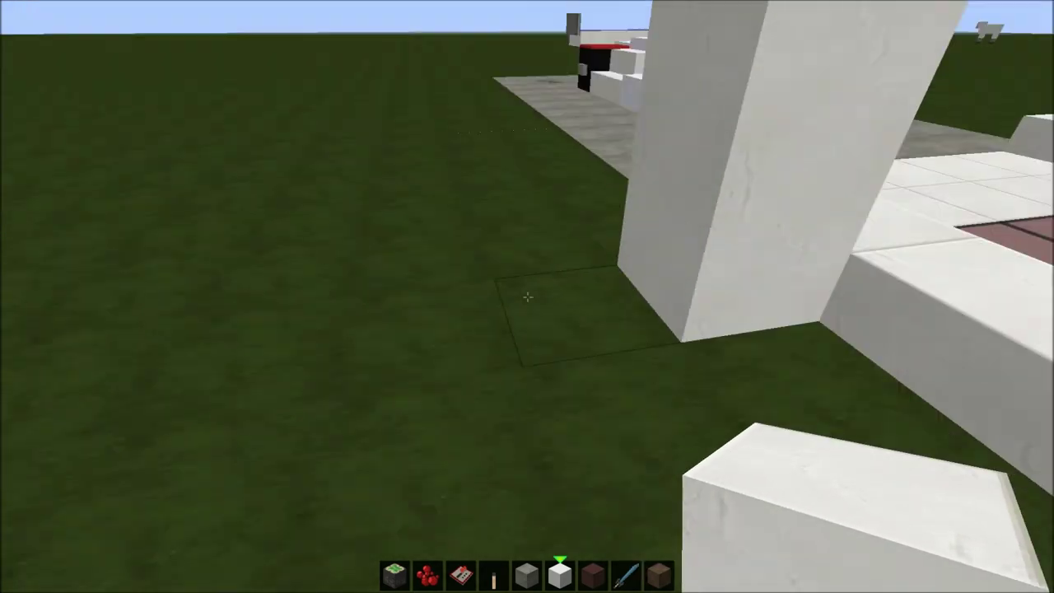
right_click(527, 297)
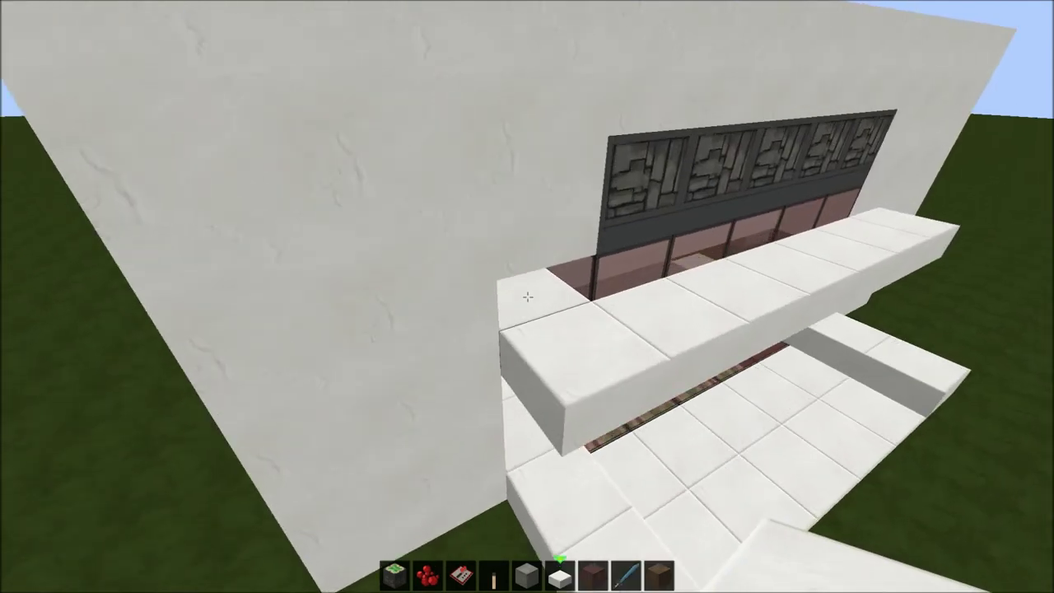
Extend the quartz ledge and overhang leftward of the upper windows, including a block beneath.
right_click(527, 297)
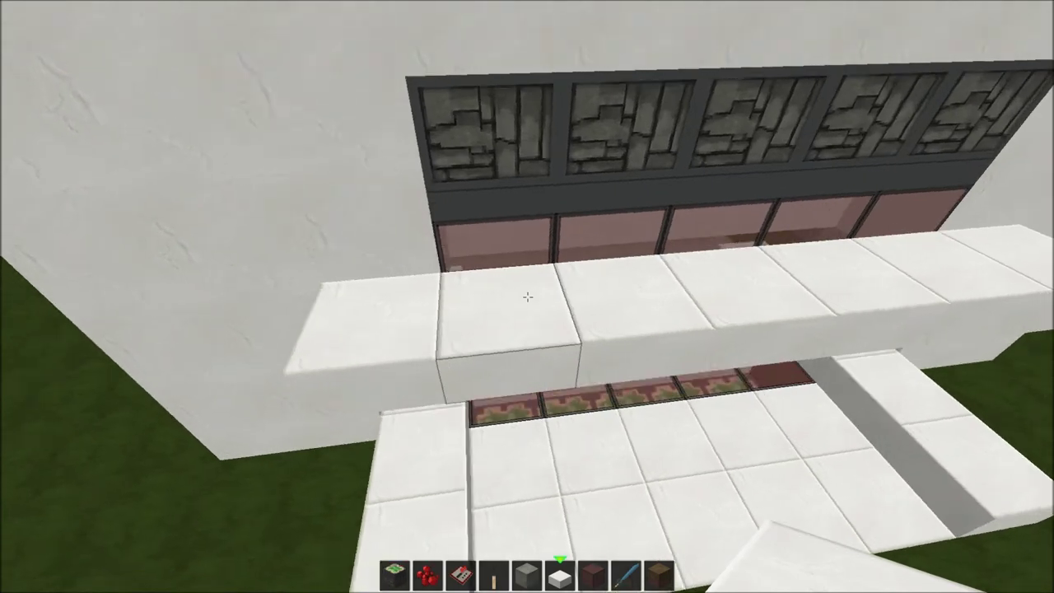
right_click(527, 296)
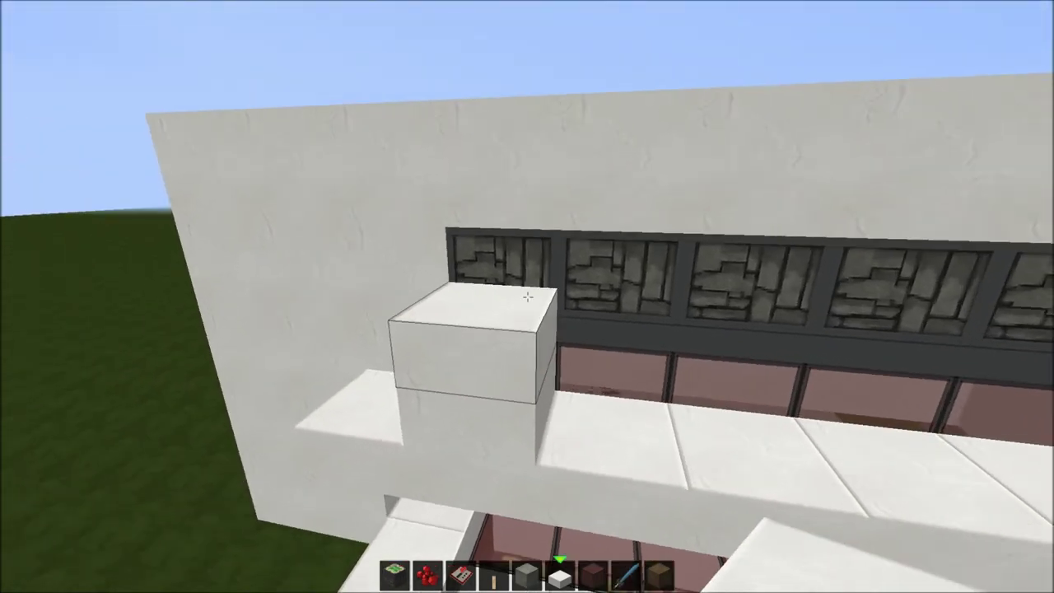
right_click(528, 296)
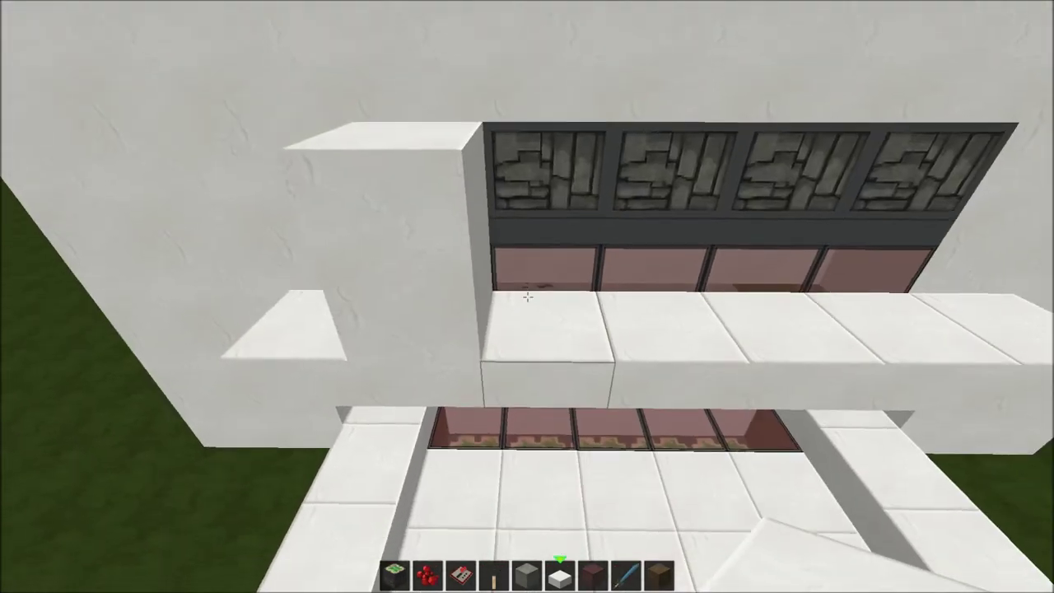
right_click(527, 297)
right_click(527, 296)
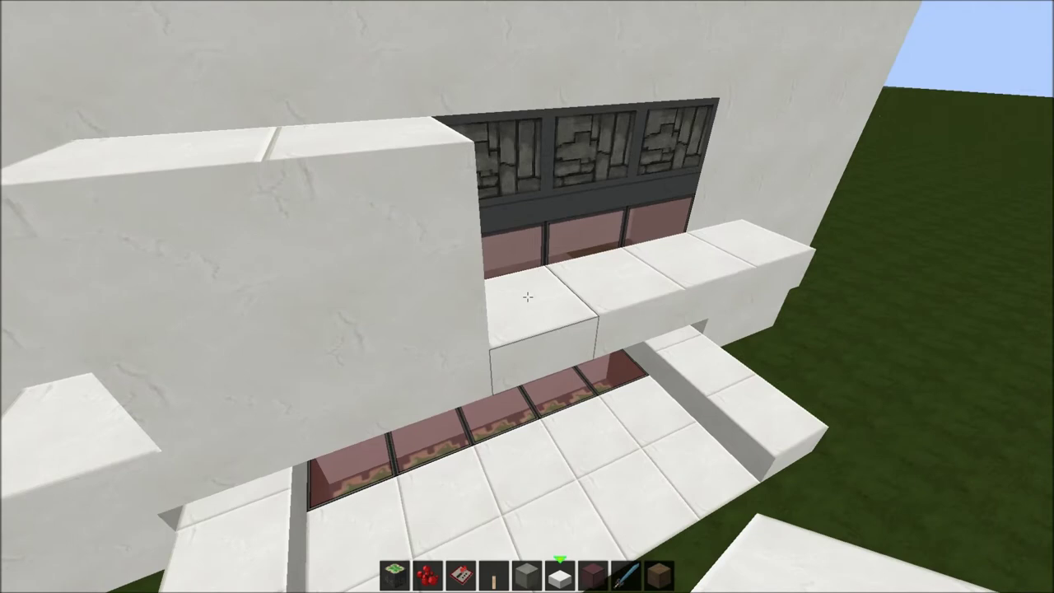
right_click(528, 296)
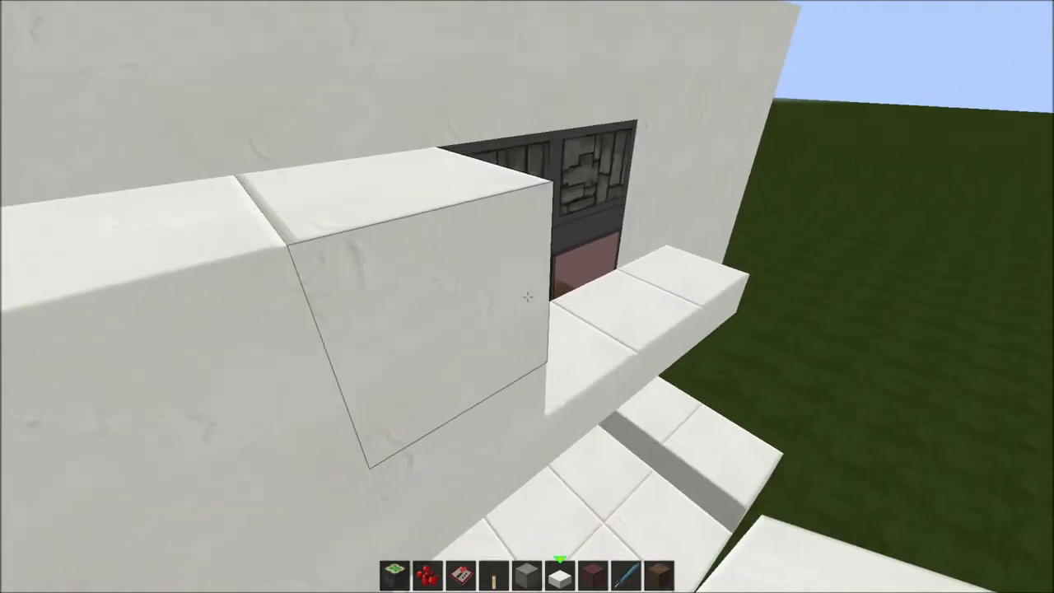
Stack quartz atop the ledge, remove the top block to leave a niche, and face the beam.
right_click(527, 296)
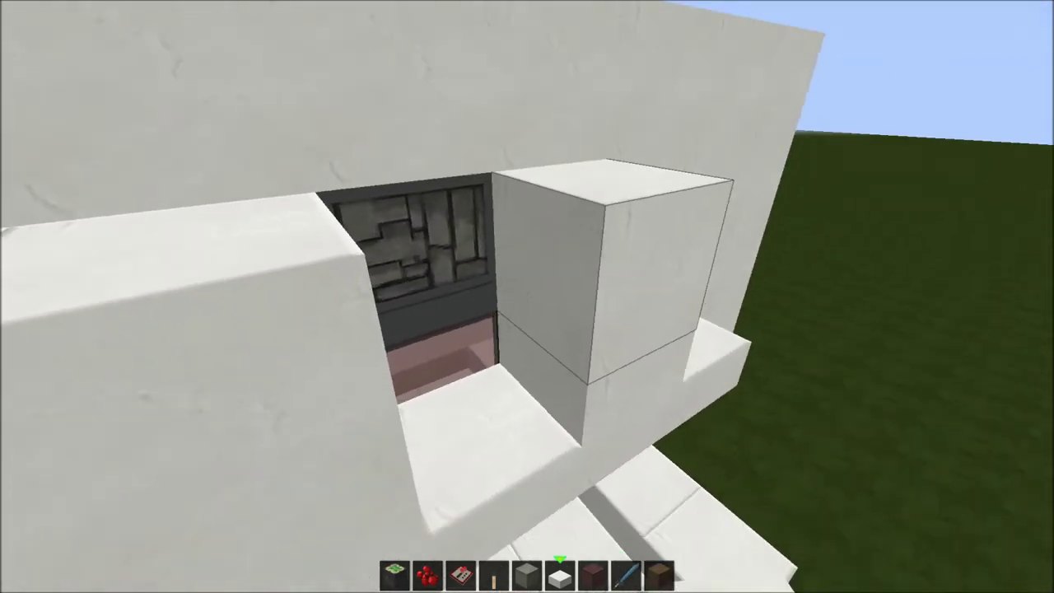
left_click(527, 297)
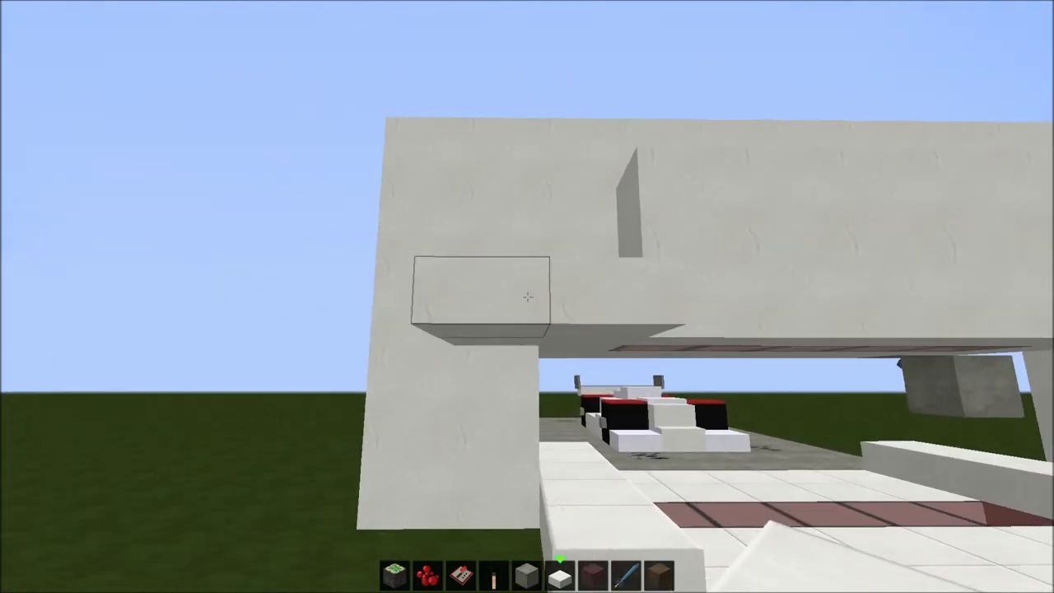
right_click(528, 297)
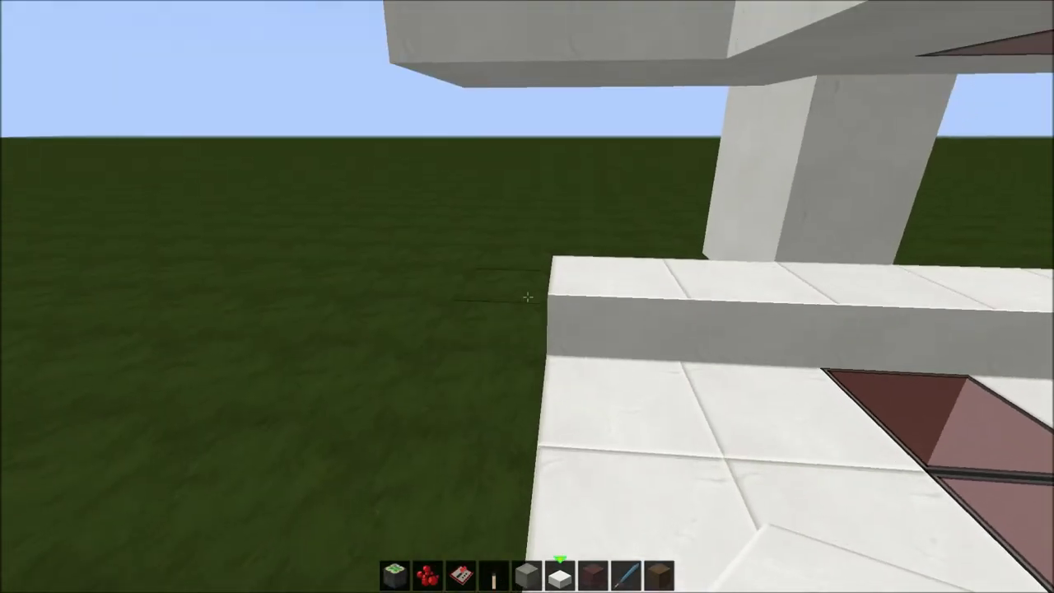
Dig out grass and dirt below the beam and set quartz at the slab edge.
right_click(527, 296)
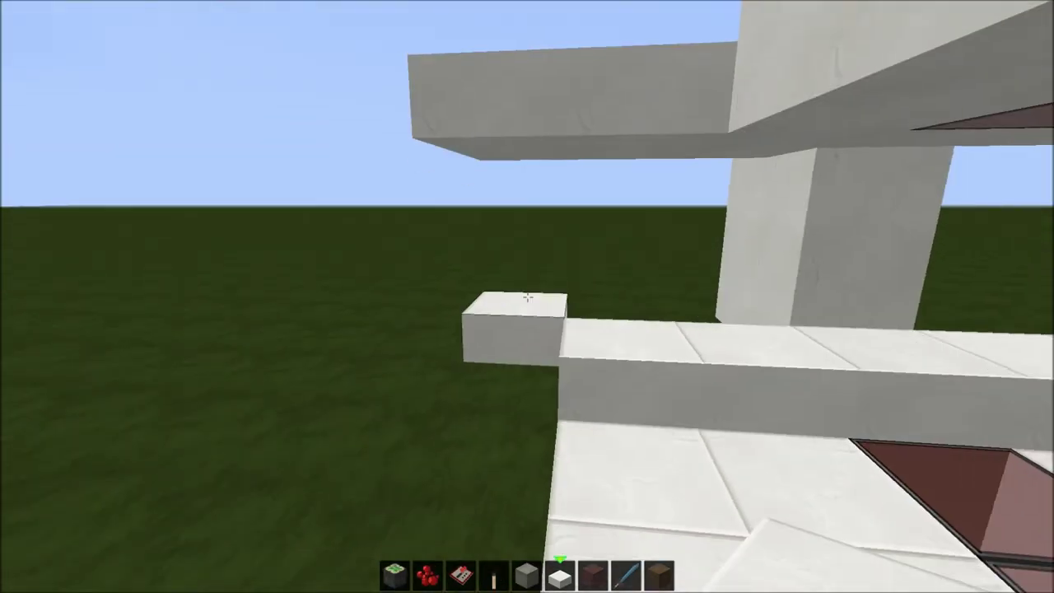
left_click(527, 296)
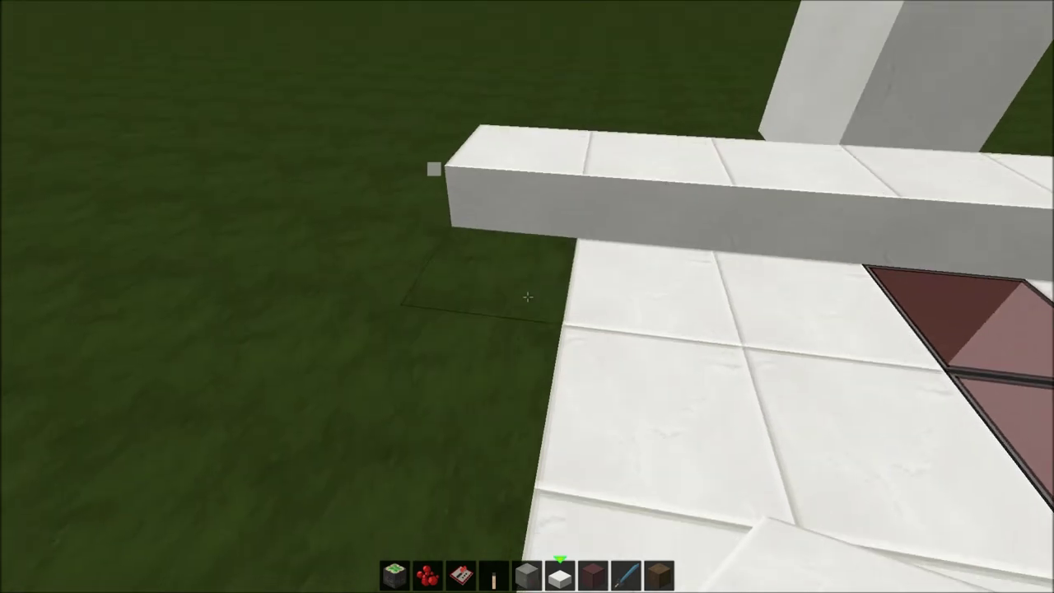
left_click(527, 296)
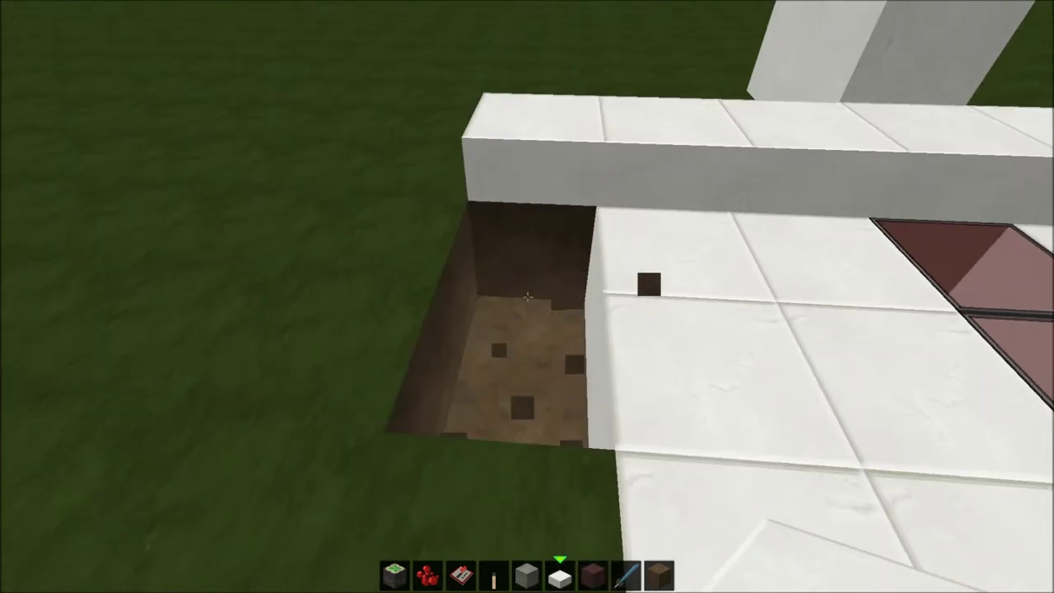
right_click(527, 297)
left_click(527, 296)
right_click(527, 297)
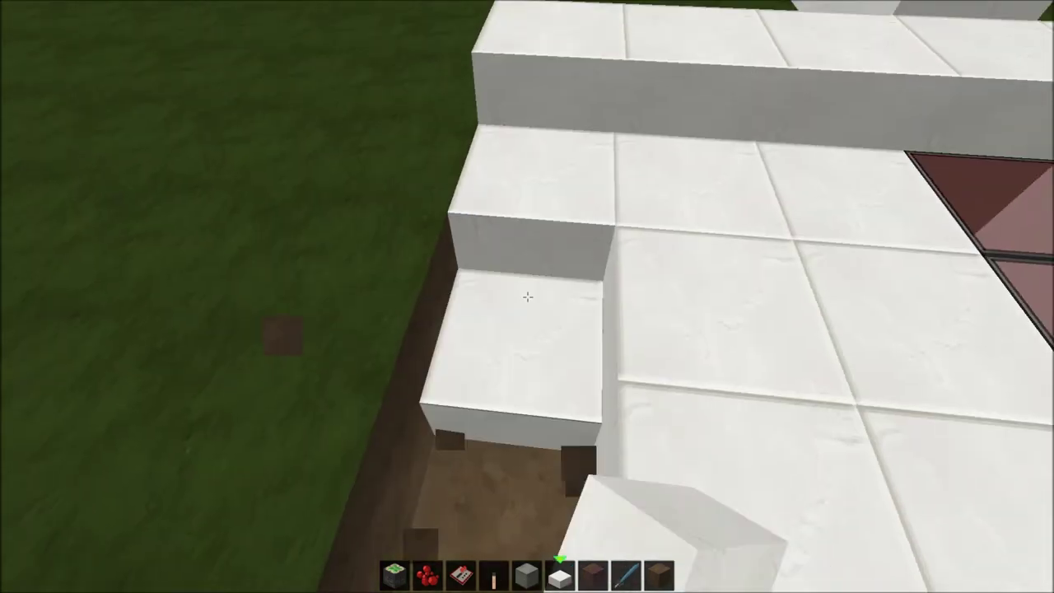
Seat quartz in the hole, remove misplaced corner blocks, and lay a raised quartz row.
right_click(527, 297)
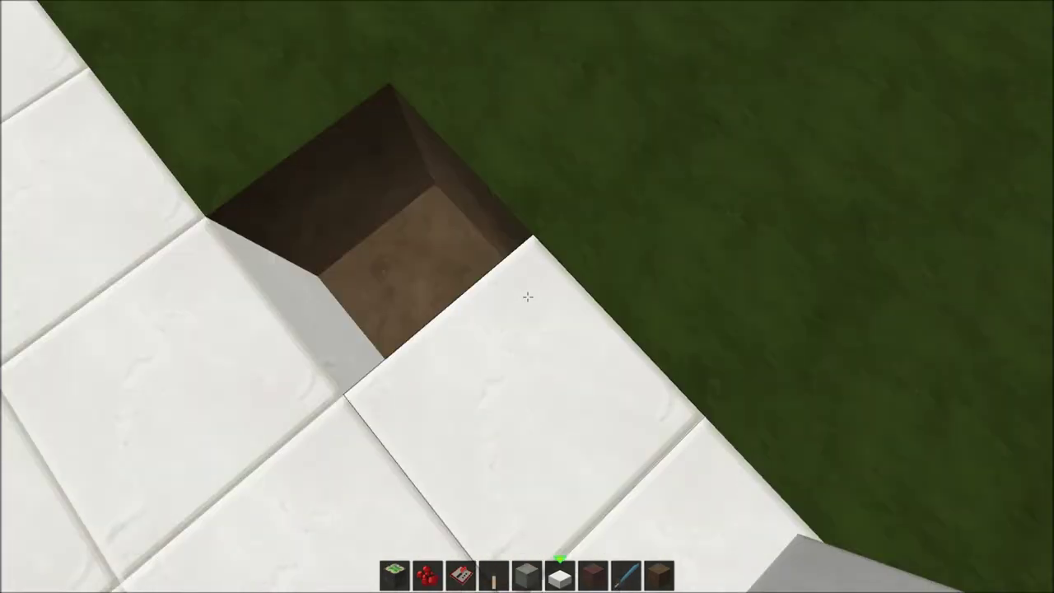
right_click(527, 296)
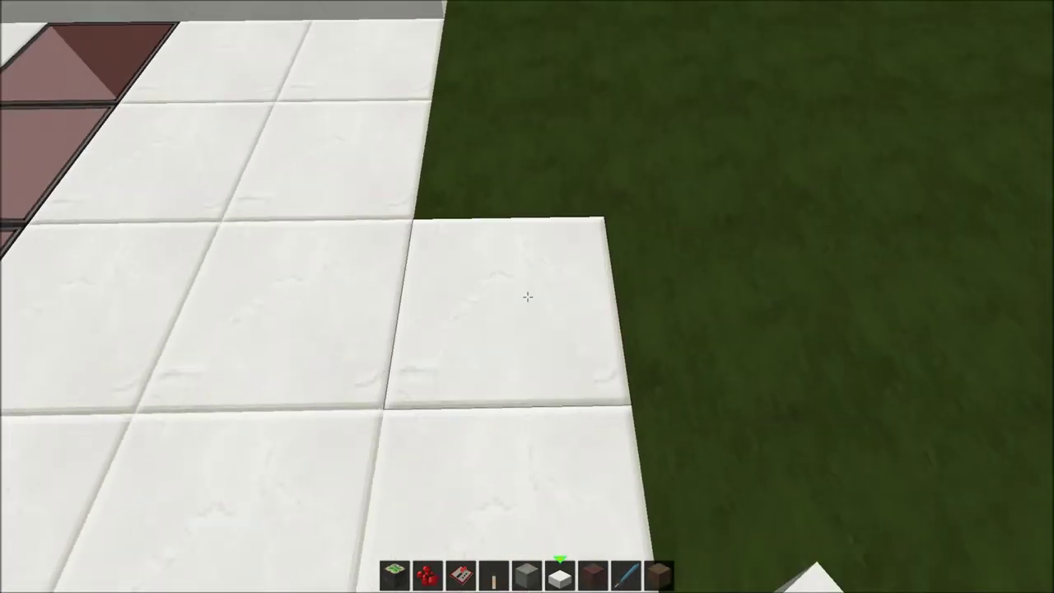
left_click(527, 297)
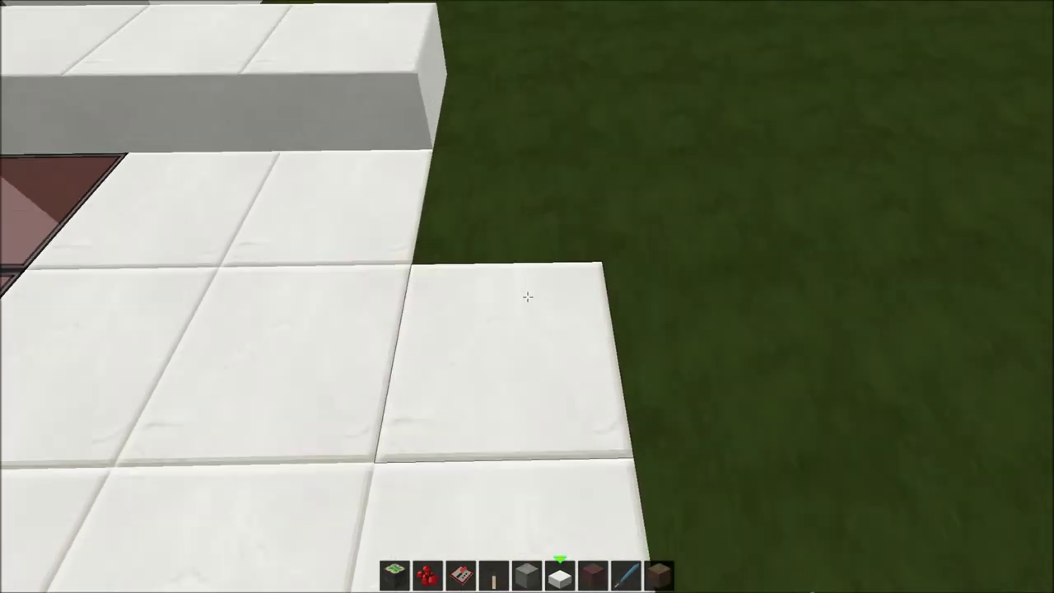
left_click(528, 297)
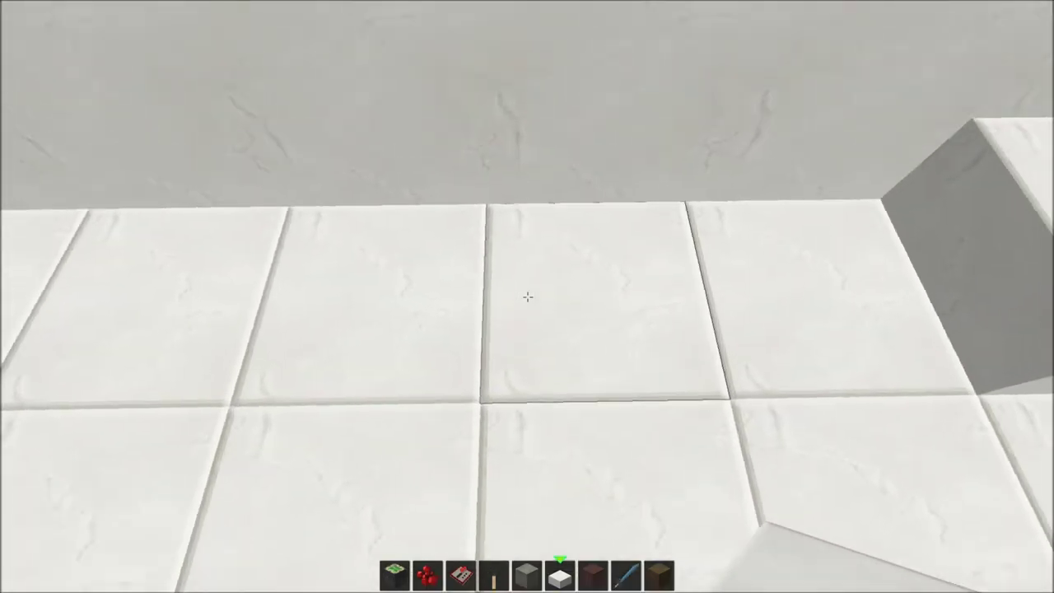
right_click(527, 297)
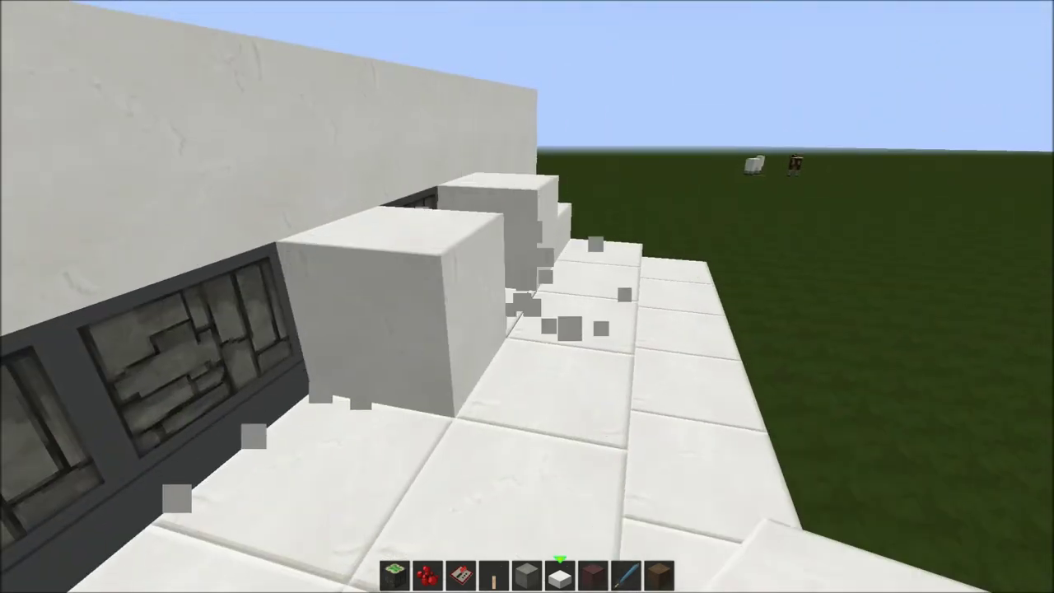
Break the nearer walkway quartz block, place one on the ledge, and bring up the creative inventory.
left_click(527, 297)
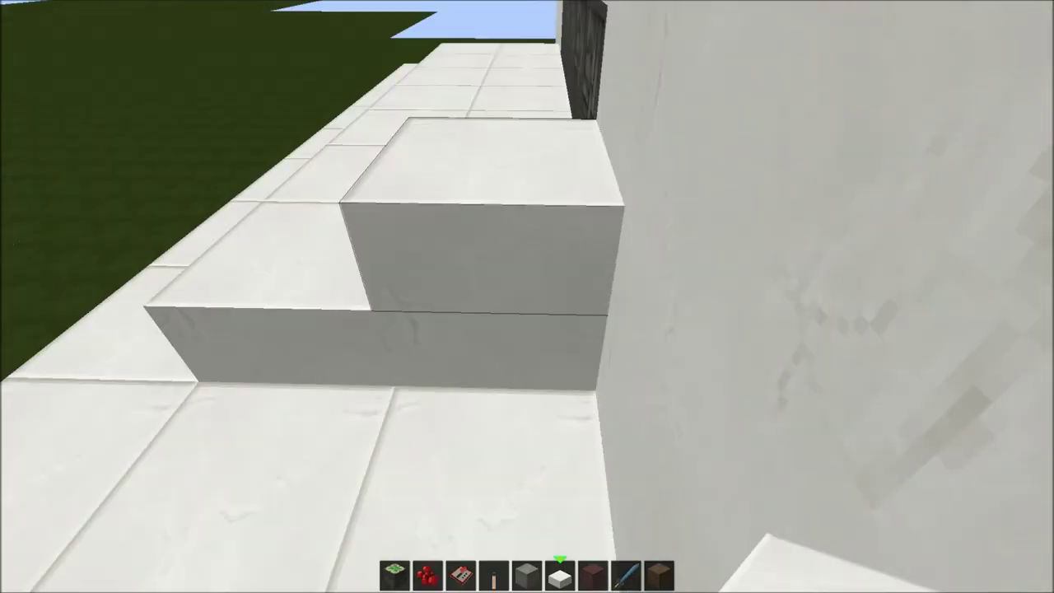
right_click(527, 297)
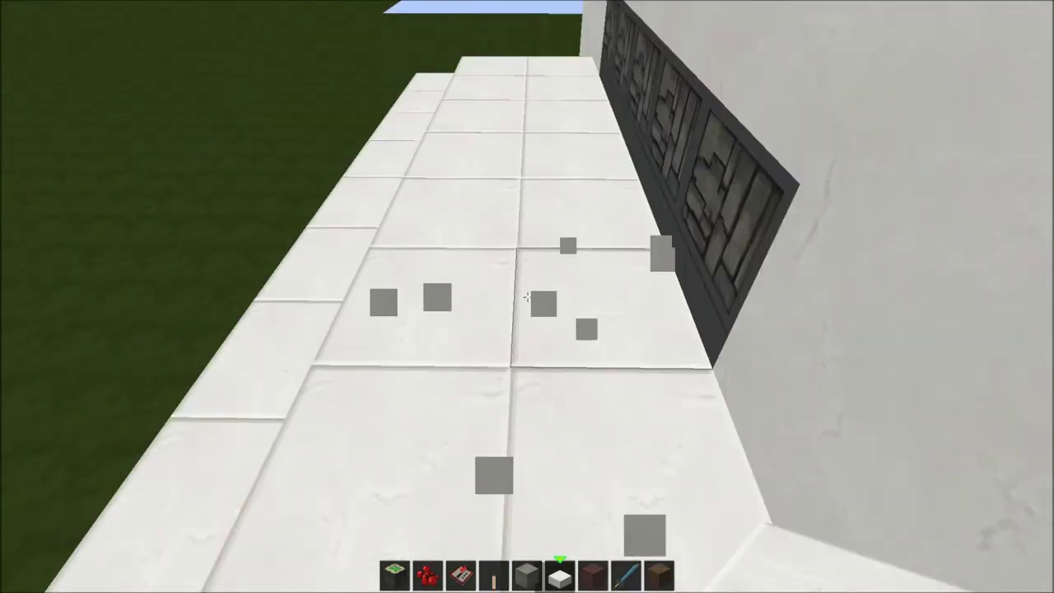
key("e")
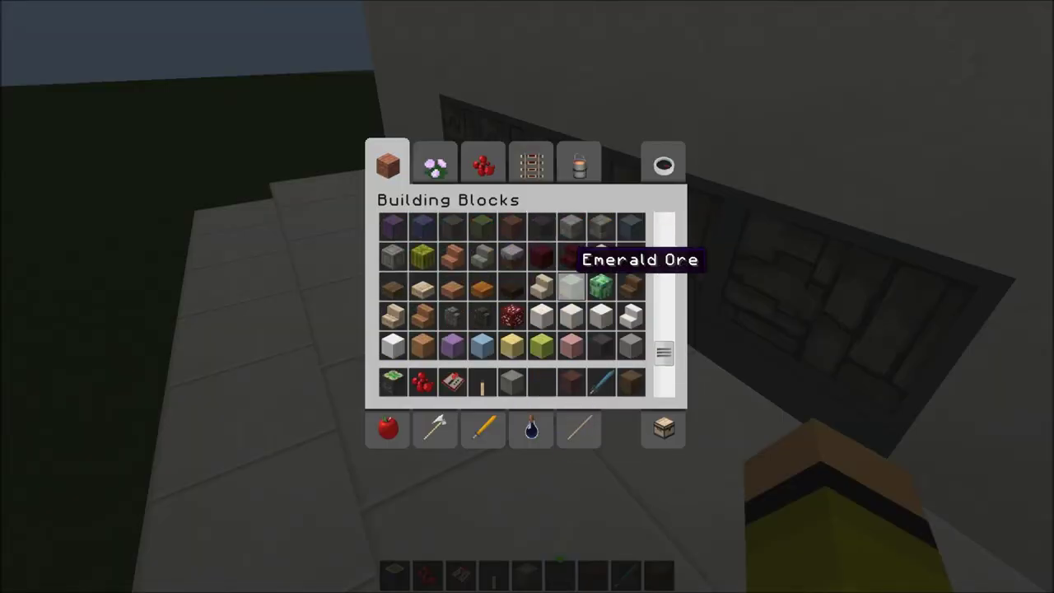
Place a row of quartz stairs along the walkway edge and a quartz block at the wall.
key("Escape")
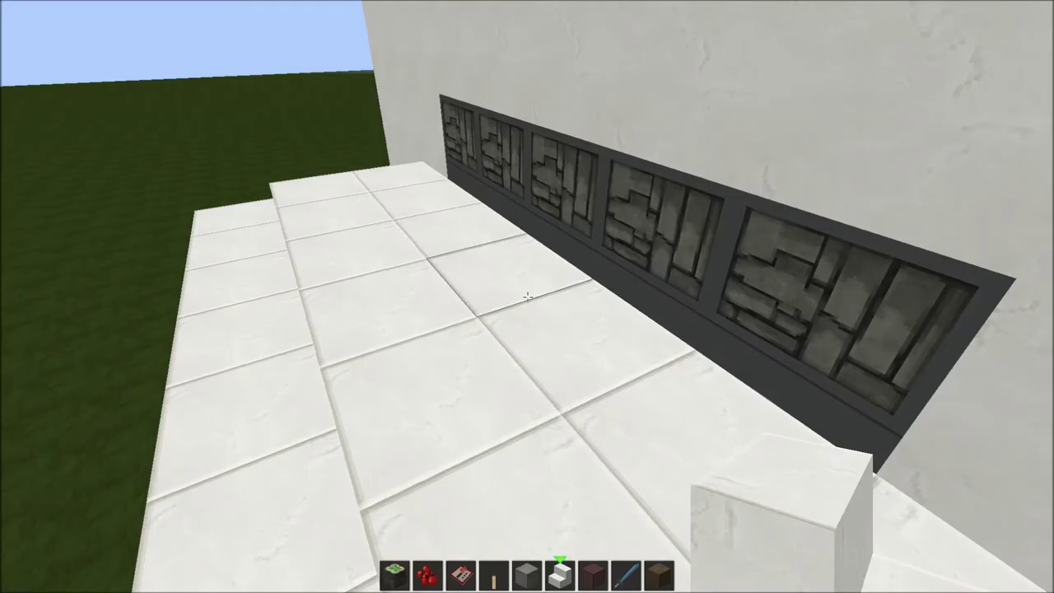
right_click(528, 297)
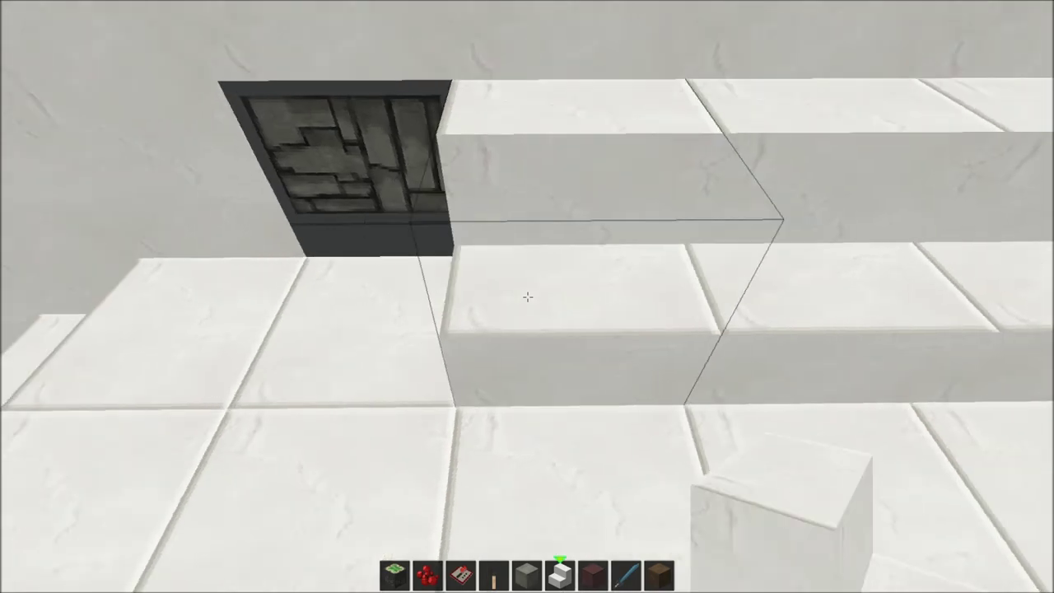
right_click(527, 297)
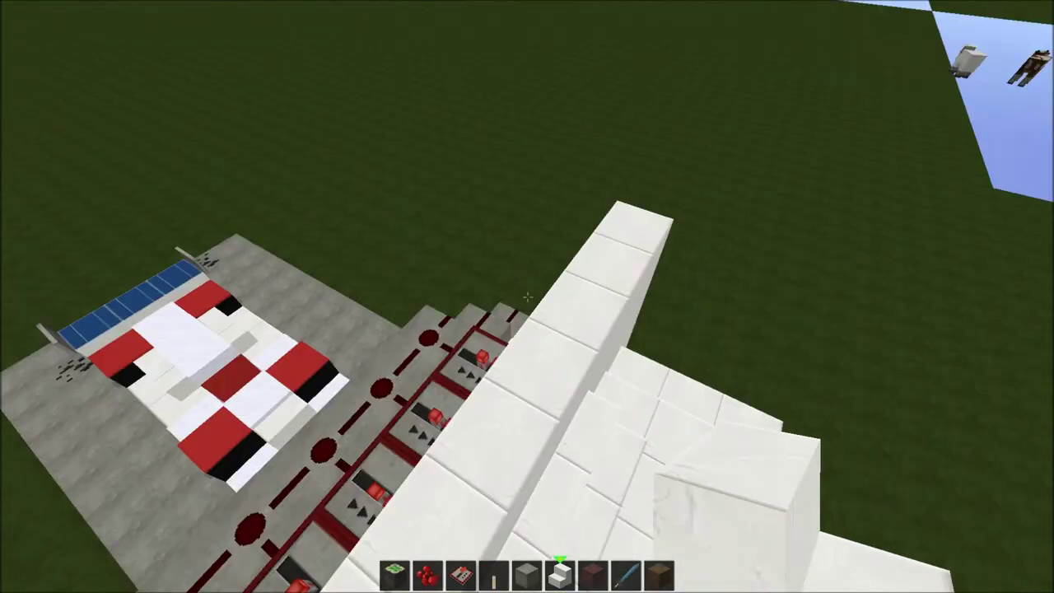
scroll(527, 297, "down", 2)
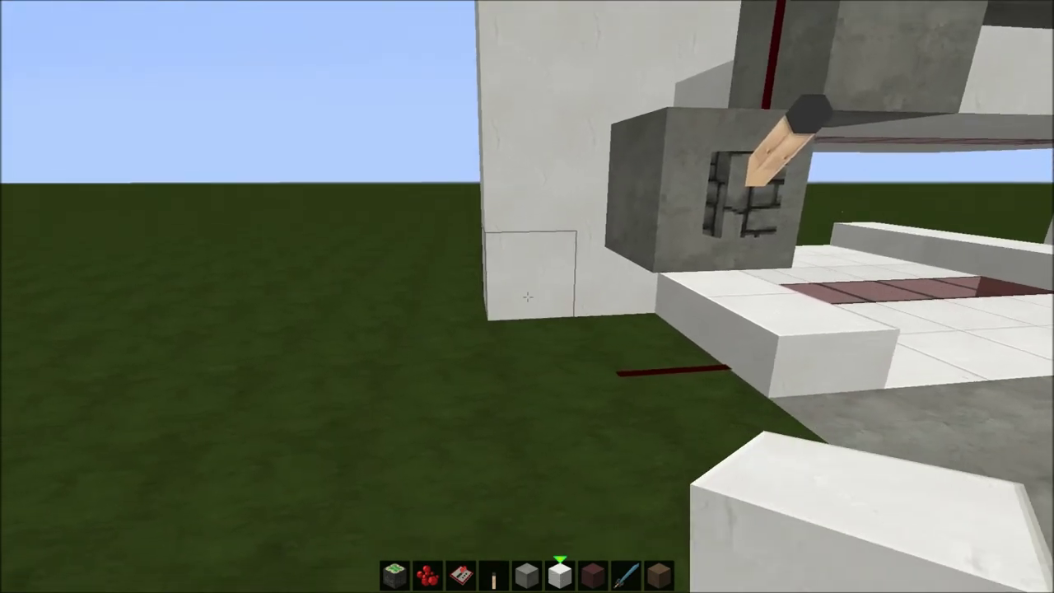
right_click(527, 296)
Add quartz blocks against the garage wall and start a quartz pillar from the grass.
right_click(527, 296)
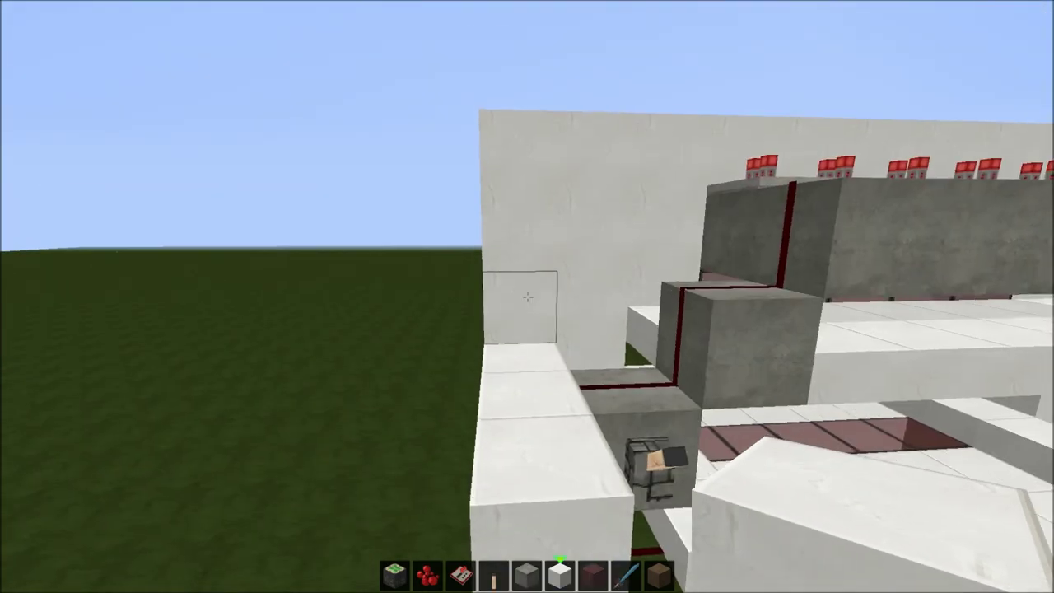
right_click(528, 297)
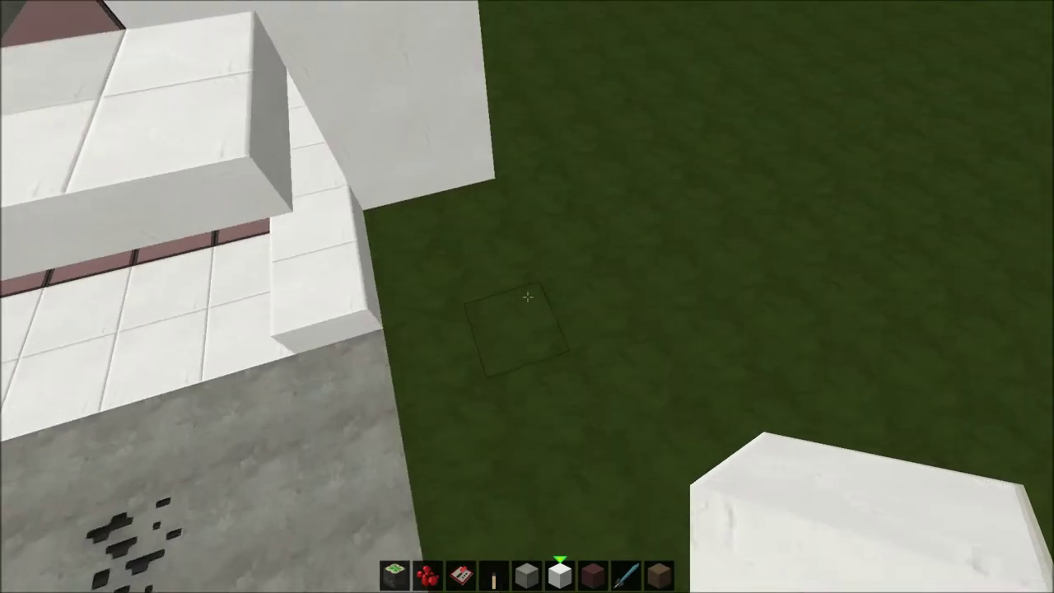
right_click(527, 297)
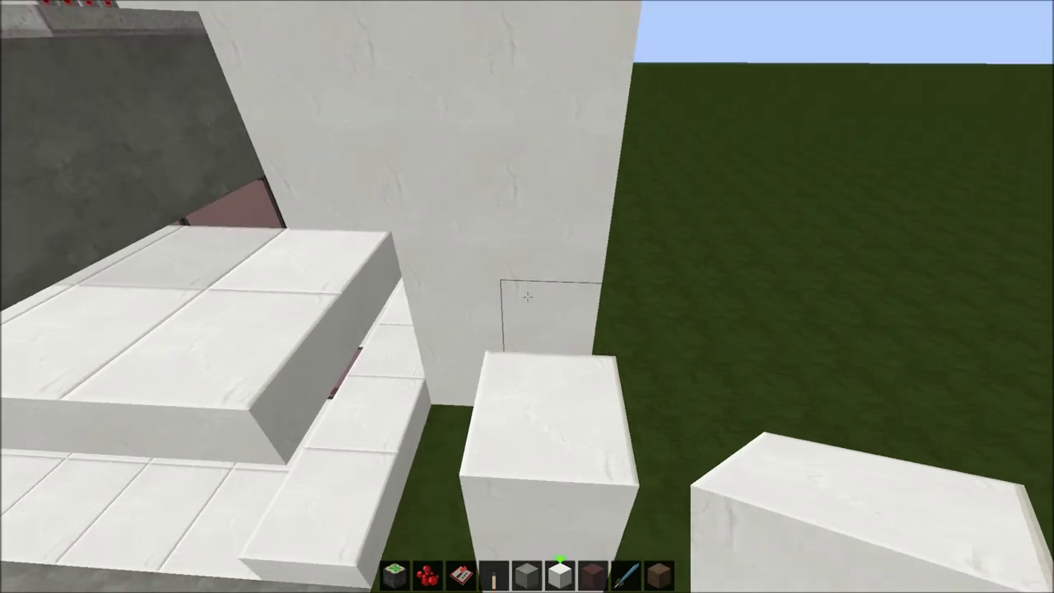
right_click(527, 296)
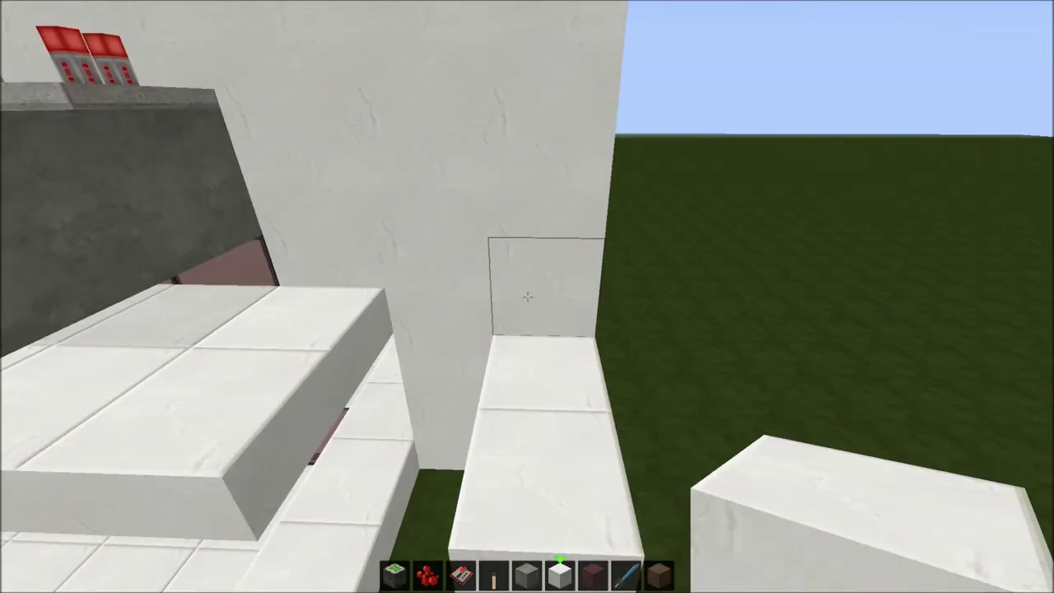
Fly over the wall to inspect the repeater row, then break a quartz block on top.
key("w")
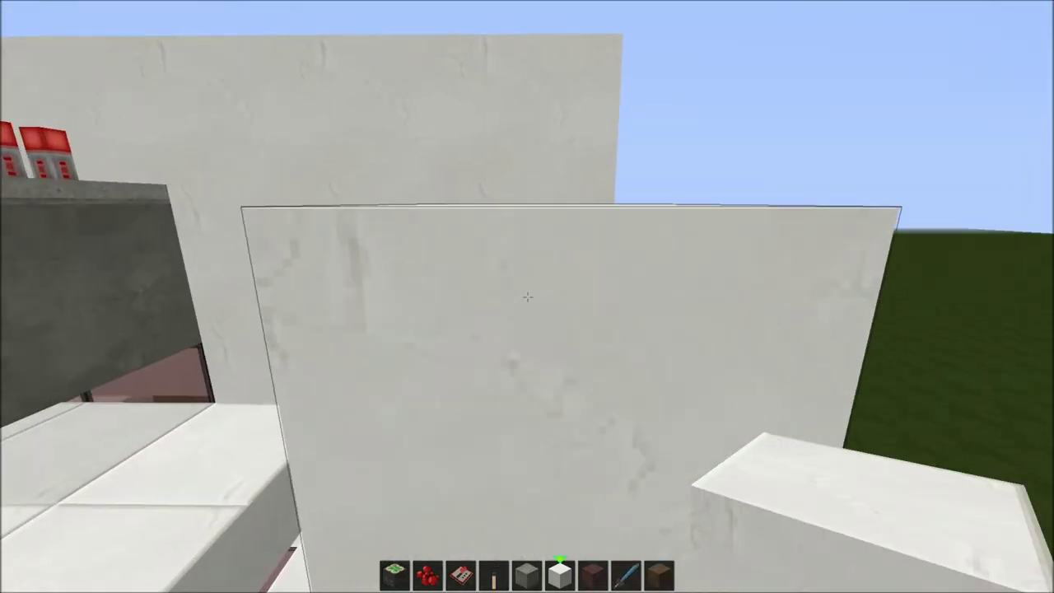
key("space")
key("a")
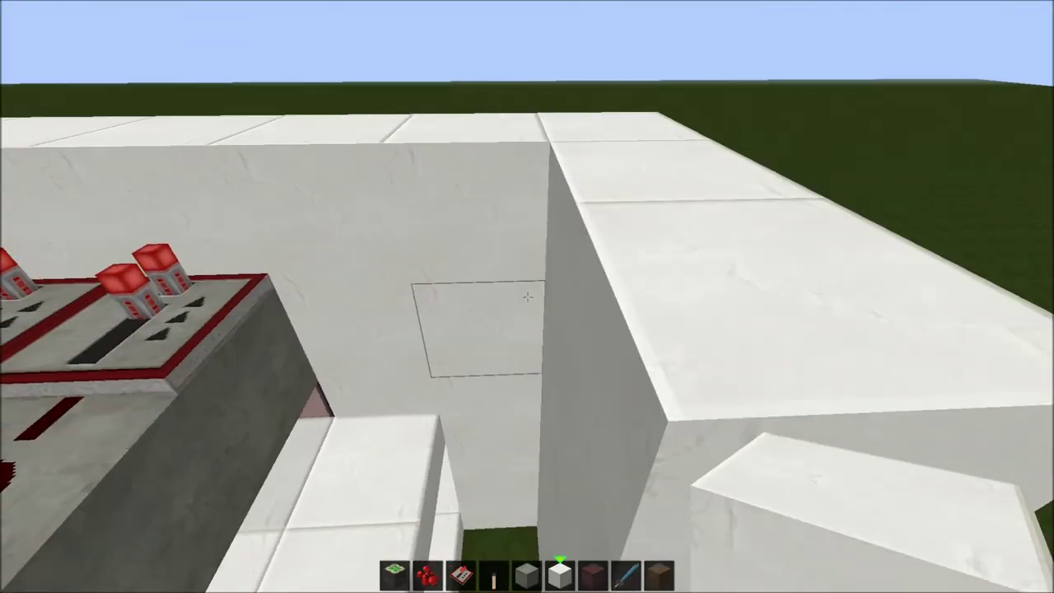
key("s")
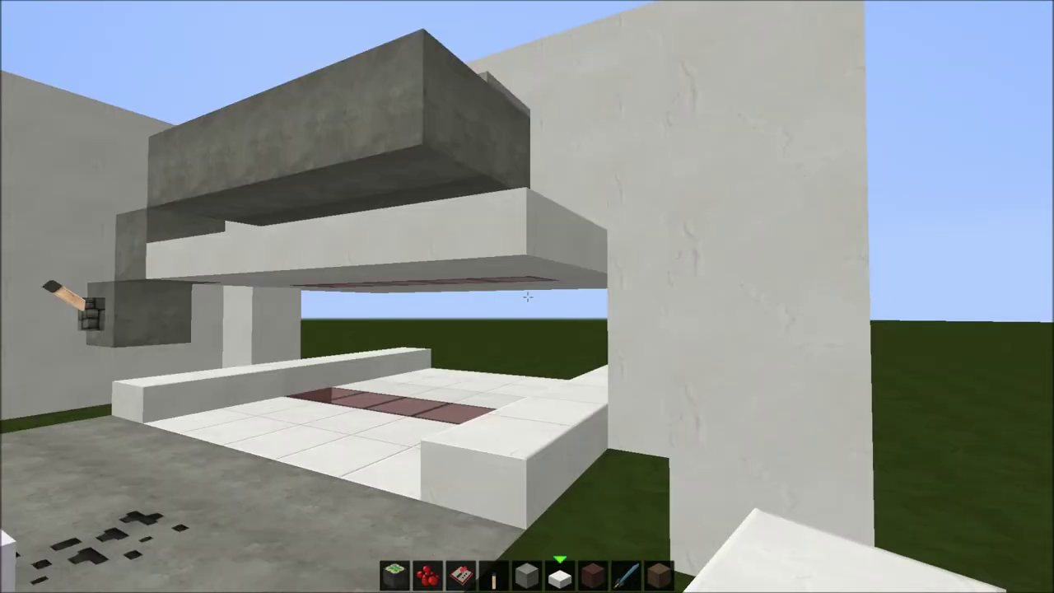
key("space")
key("w")
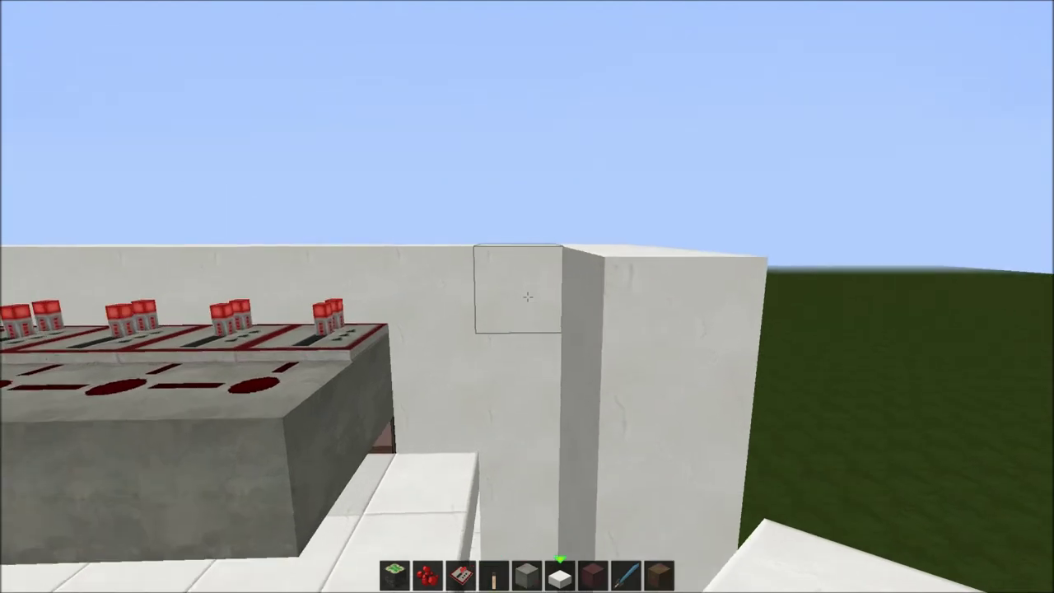
key("a")
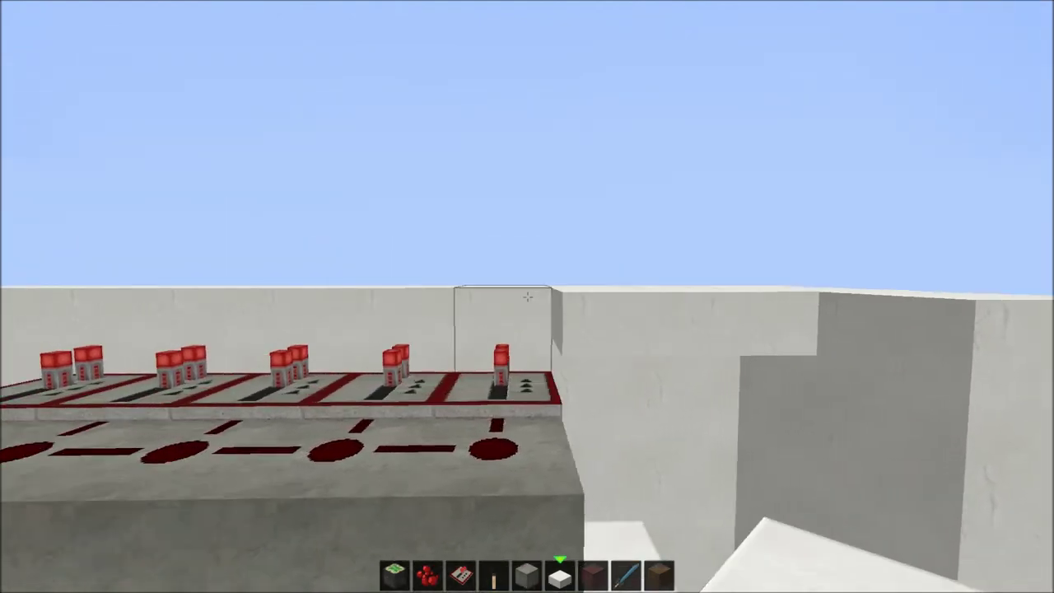
key("d")
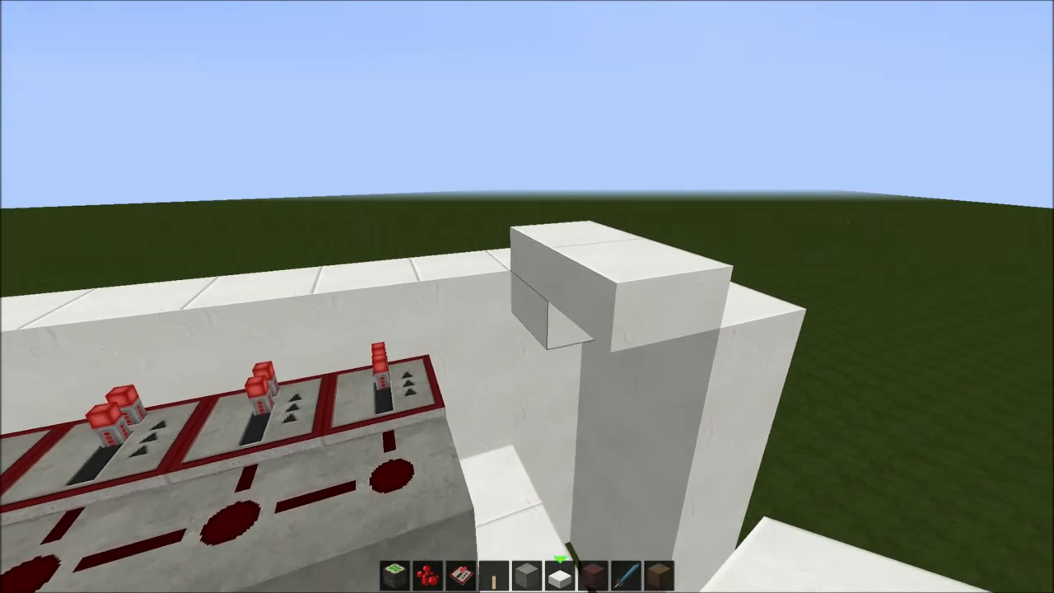
left_click(528, 296)
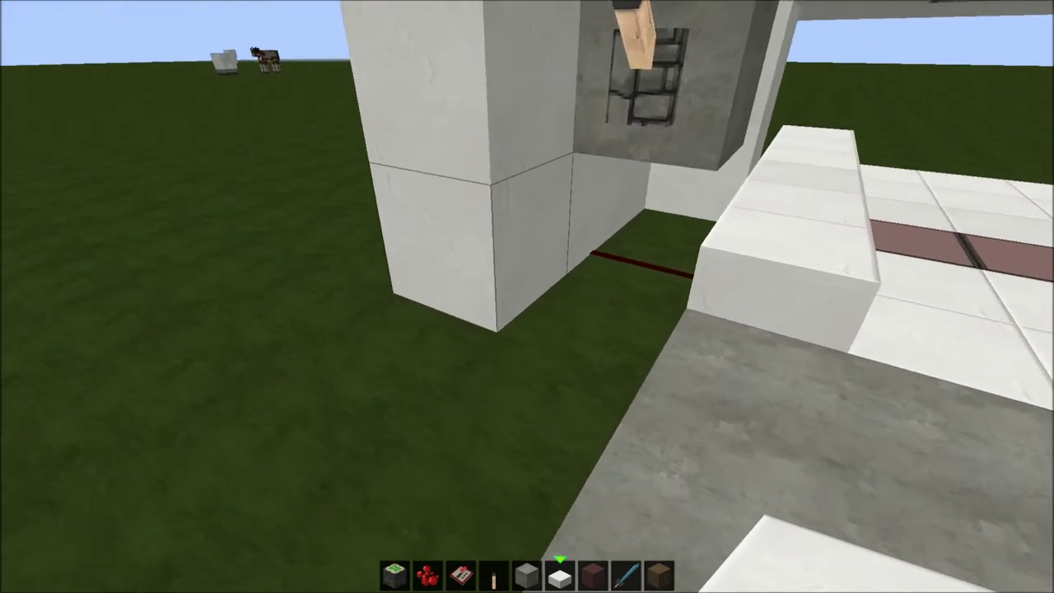
Cover the redstone line by the pillar, the recess floor and the lever ledge with quartz.
right_click(528, 296)
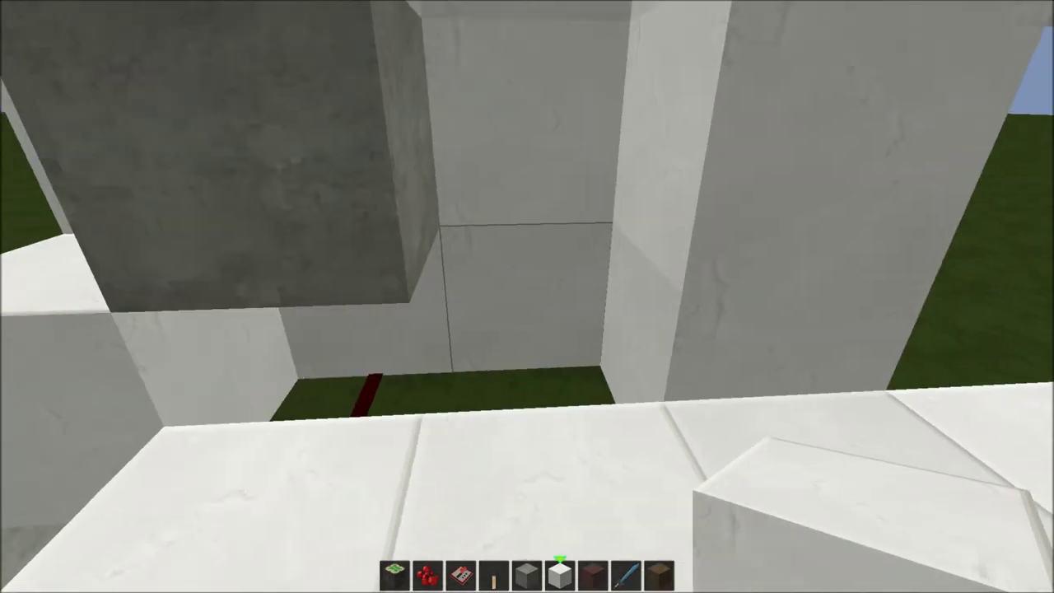
right_click(527, 296)
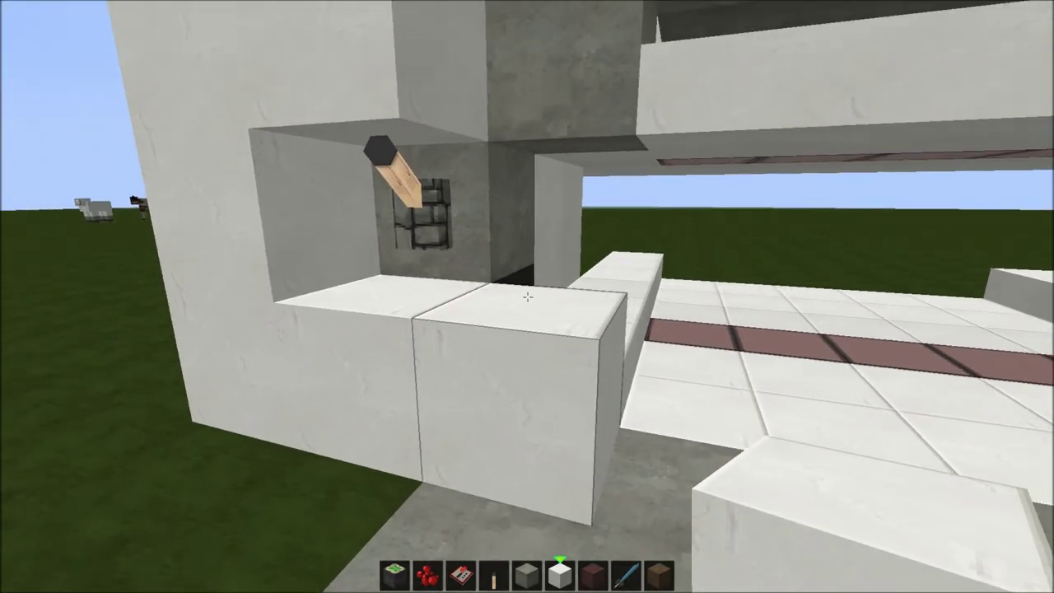
right_click(527, 297)
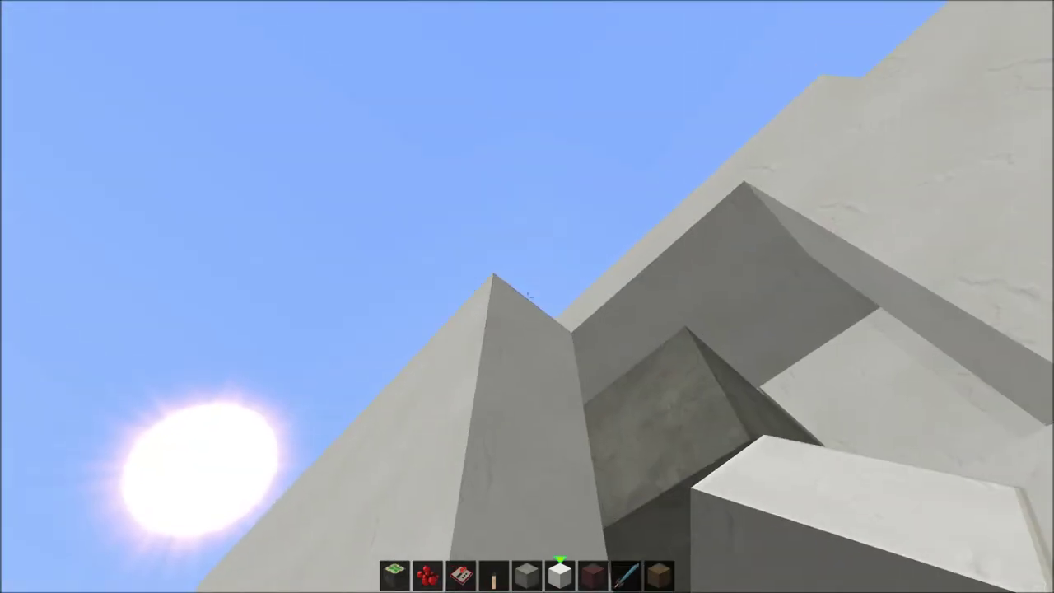
Put a stone block on the pillar top and quartz at its base, then clear the wall opening.
right_click(527, 297)
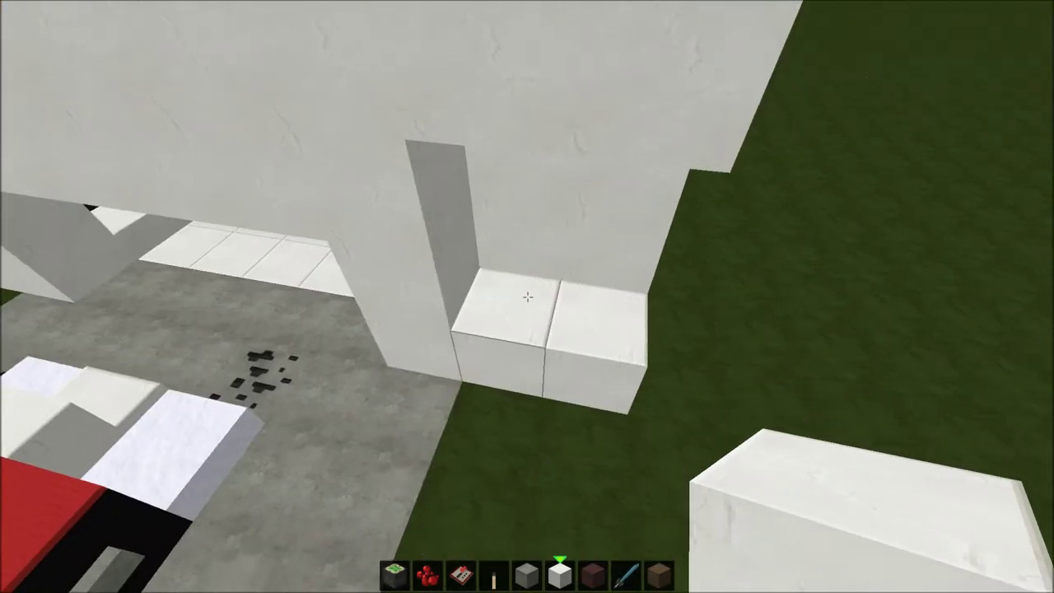
right_click(527, 296)
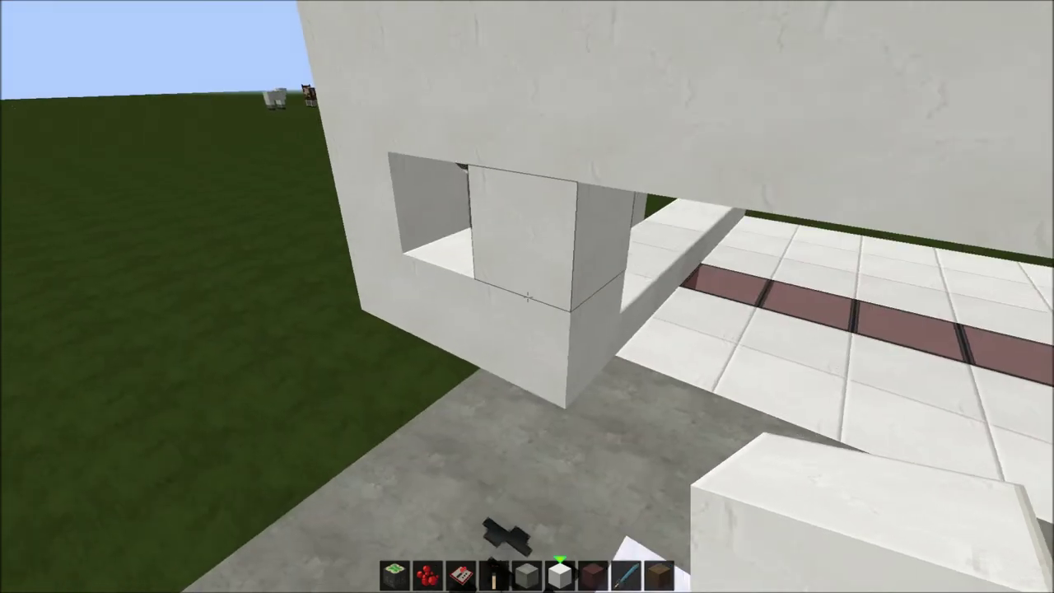
left_click(527, 297)
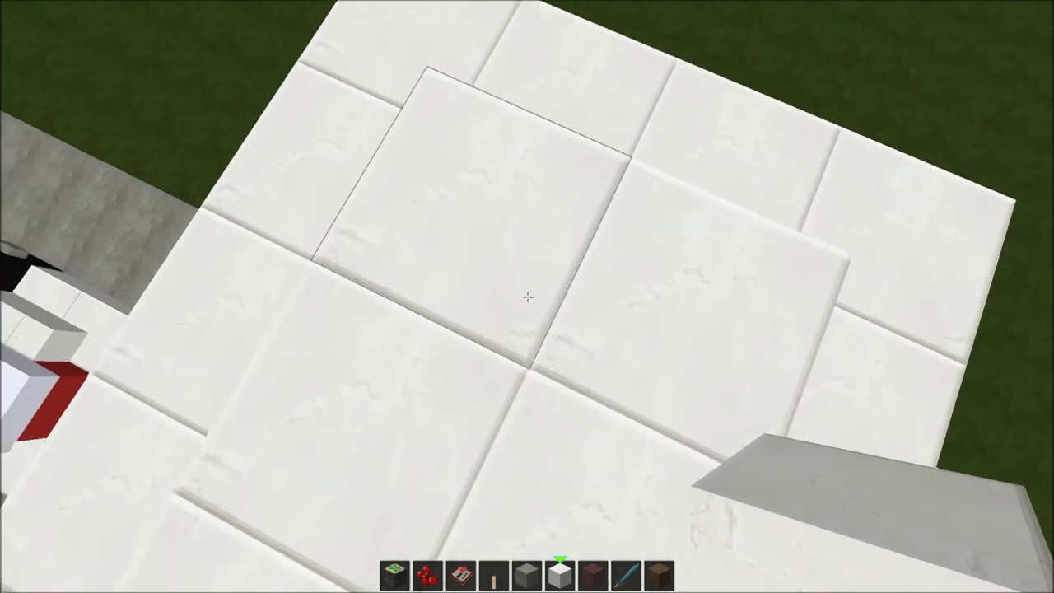
Dig a trench through the quartz roof, removing the redstone line and stone beneath.
left_click(527, 296)
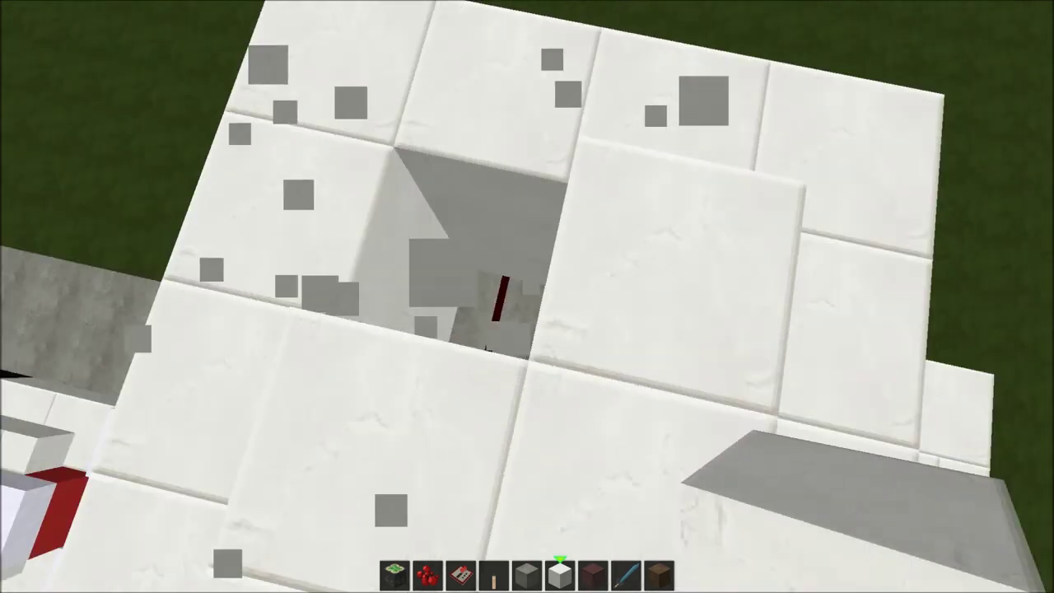
left_click(527, 297)
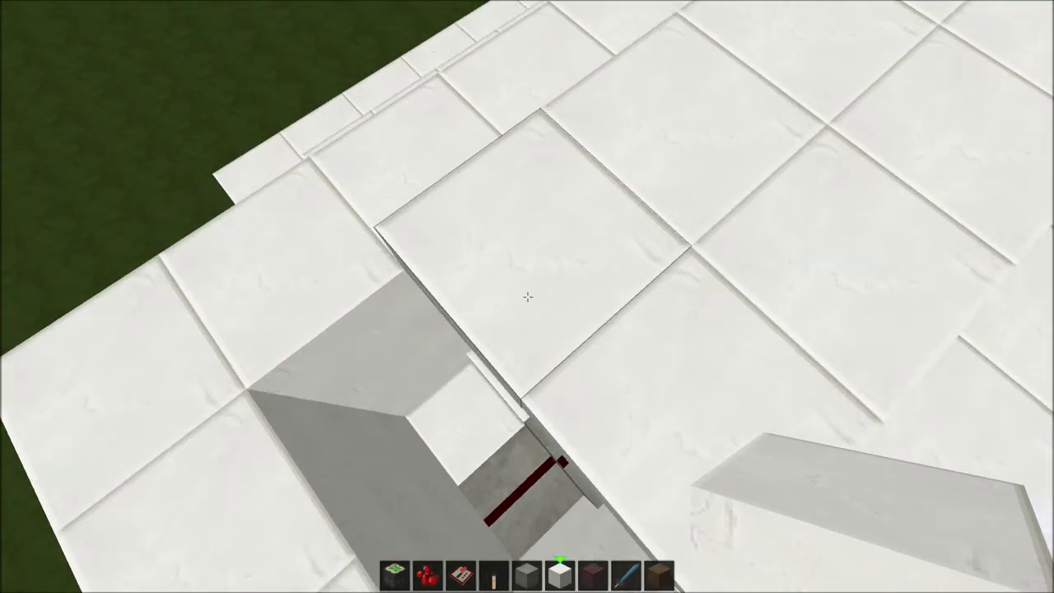
left_click(527, 297)
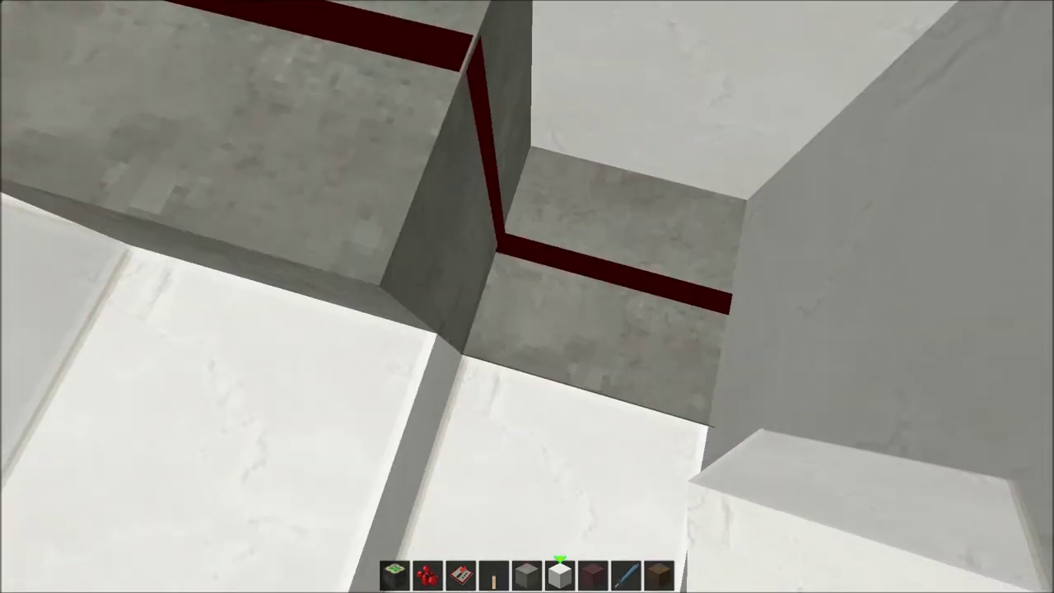
left_click(527, 296)
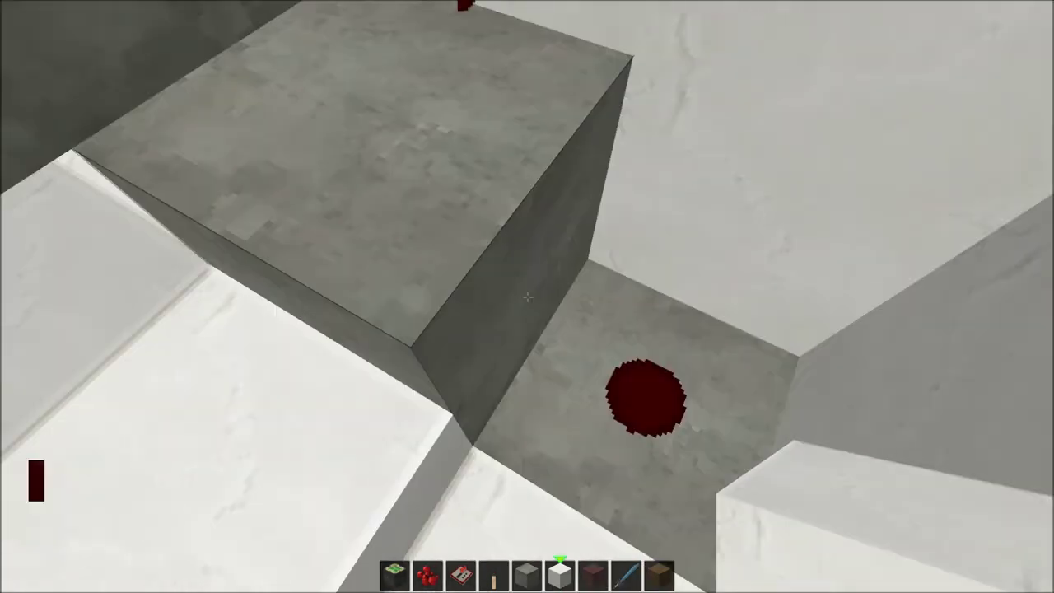
left_click(527, 297)
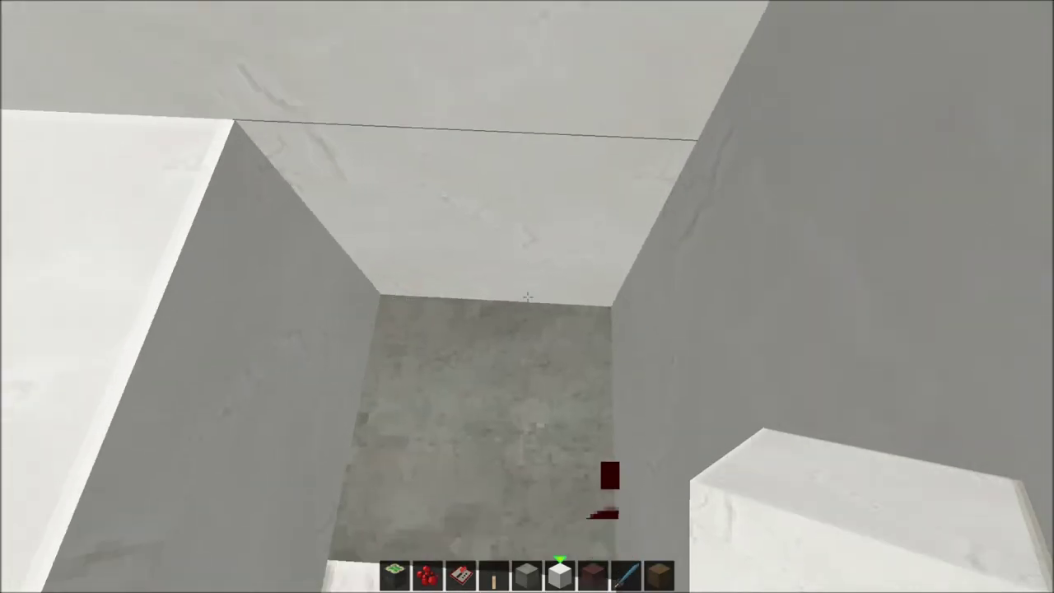
left_click(527, 297)
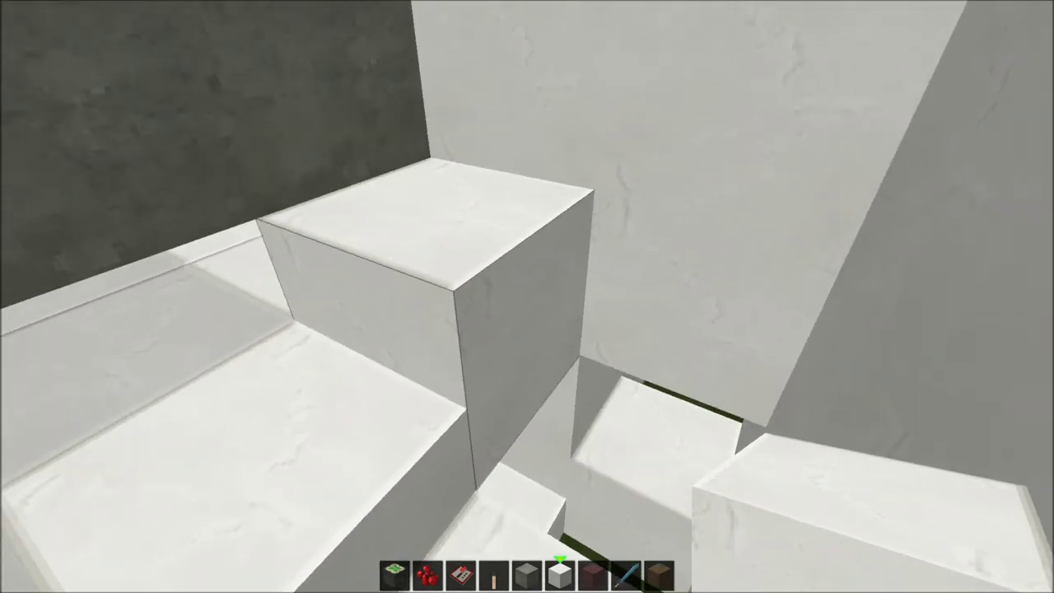
Patch the quartz row and lay redstone dust along the quartz channel.
right_click(527, 296)
key("3")
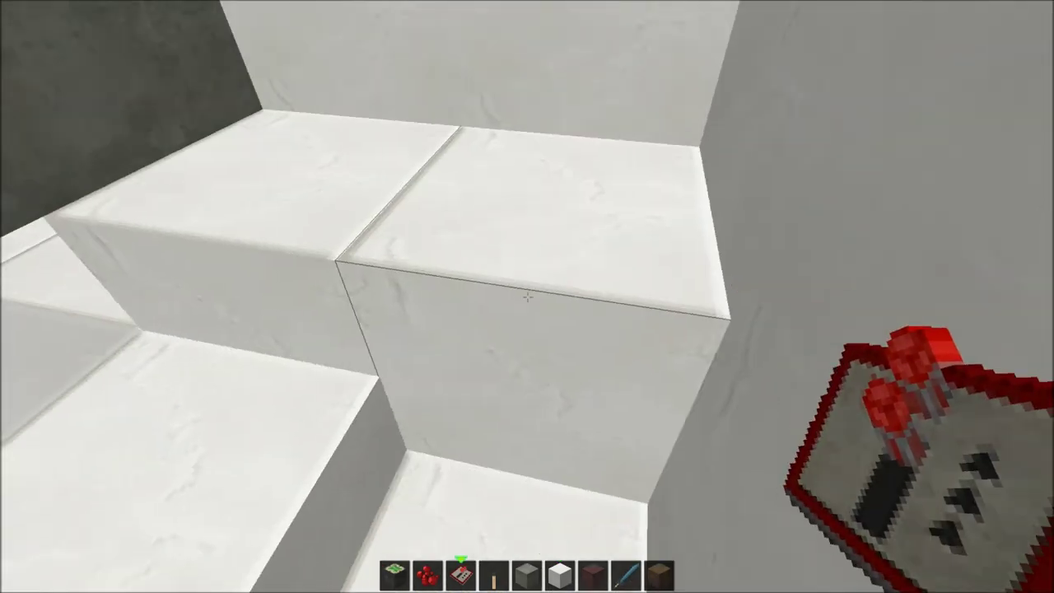
left_click(527, 296)
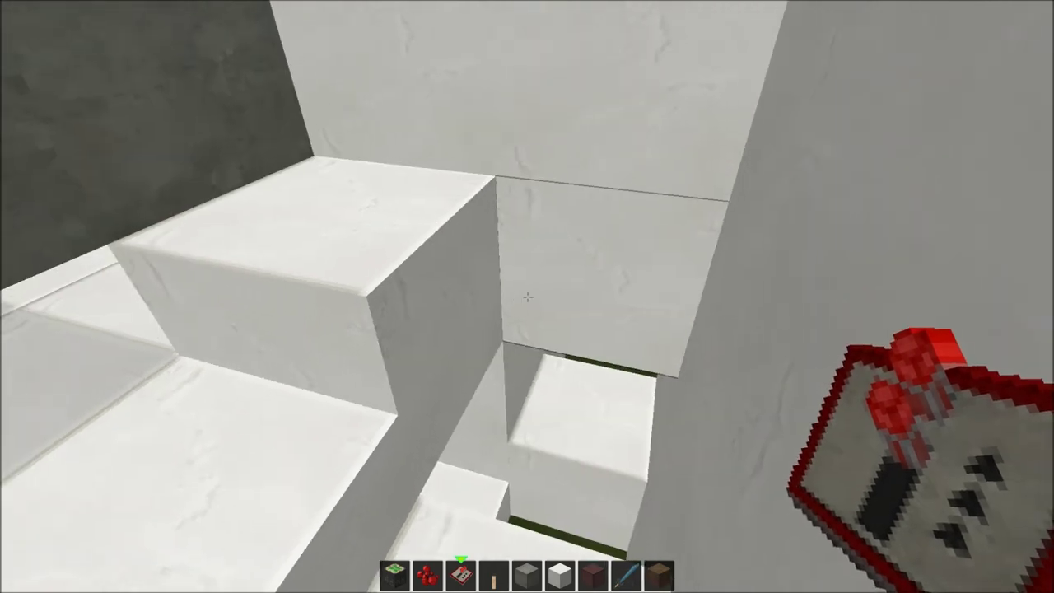
key("2")
right_click(527, 296)
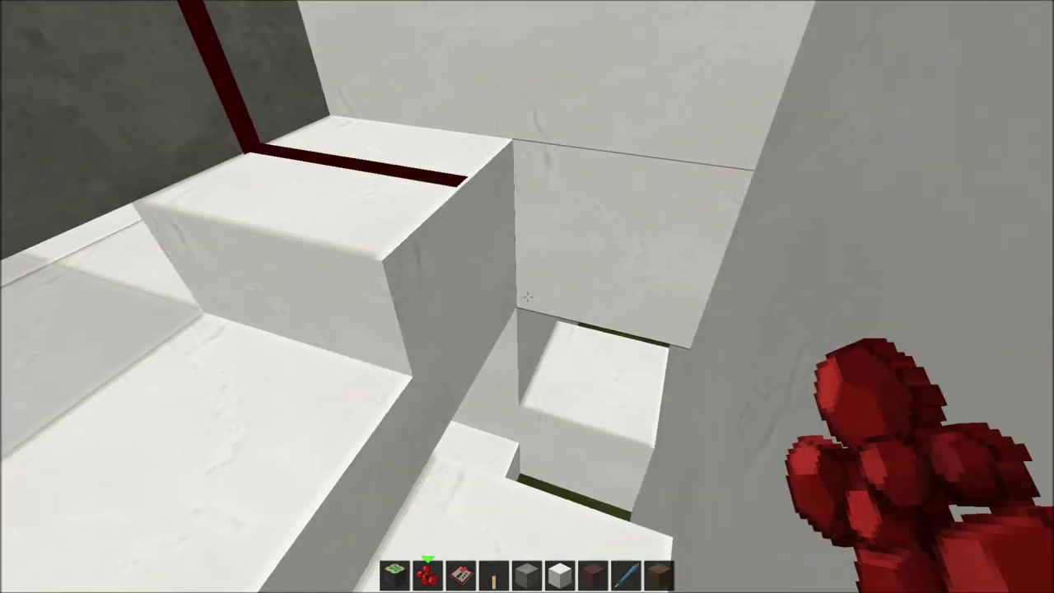
key("6")
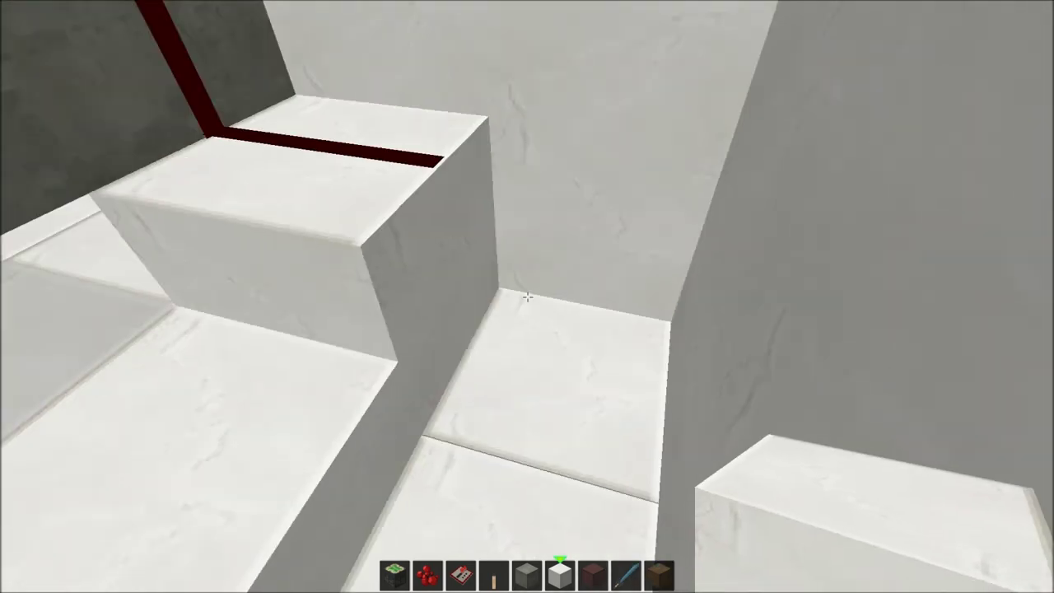
key("3")
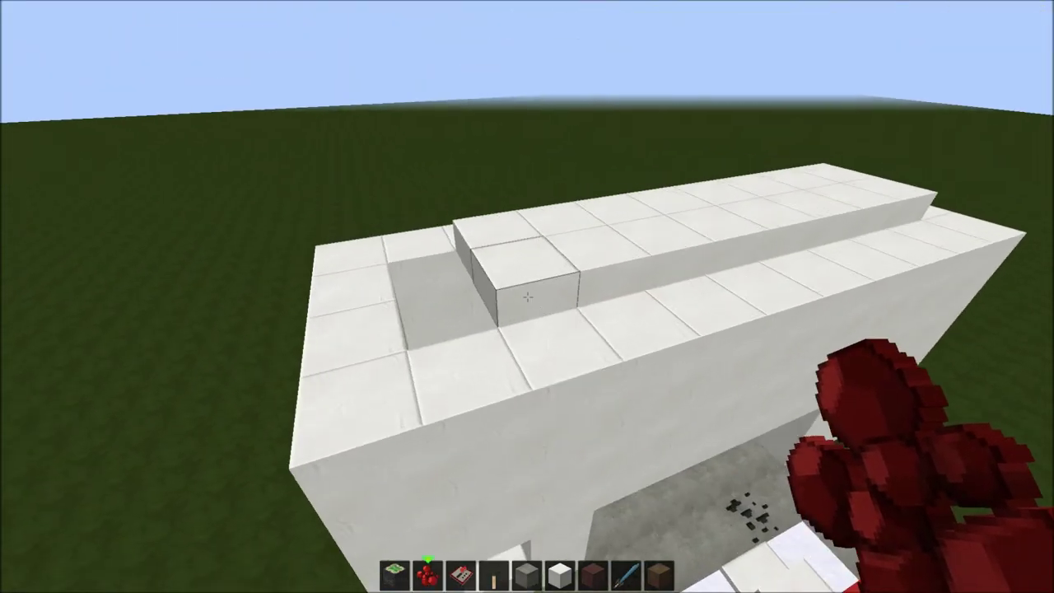
key("1")
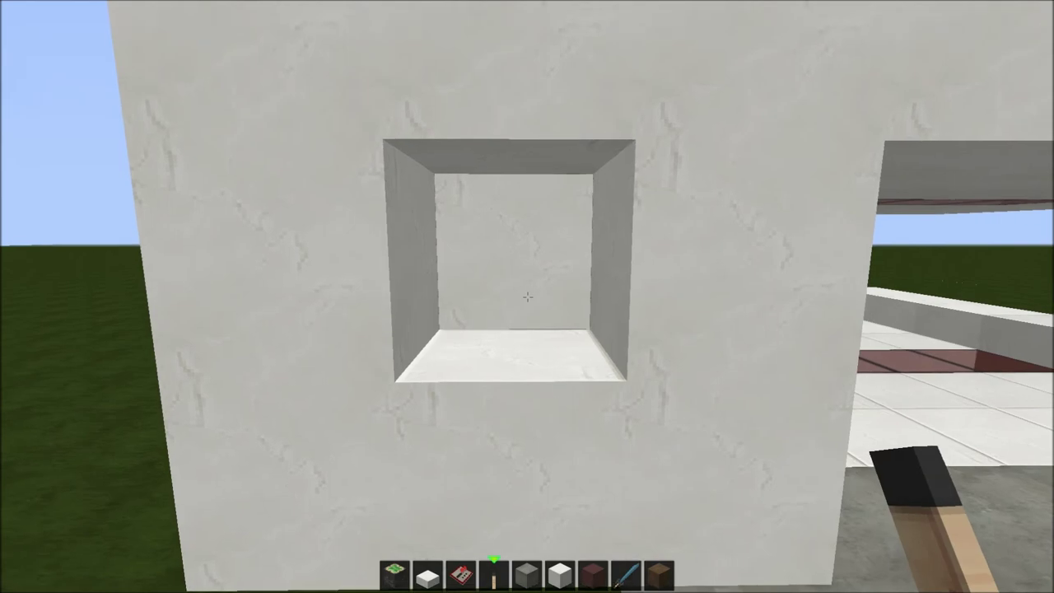
Break the quartz block over the opening, the redstone wire and the grass beneath.
right_click(527, 296)
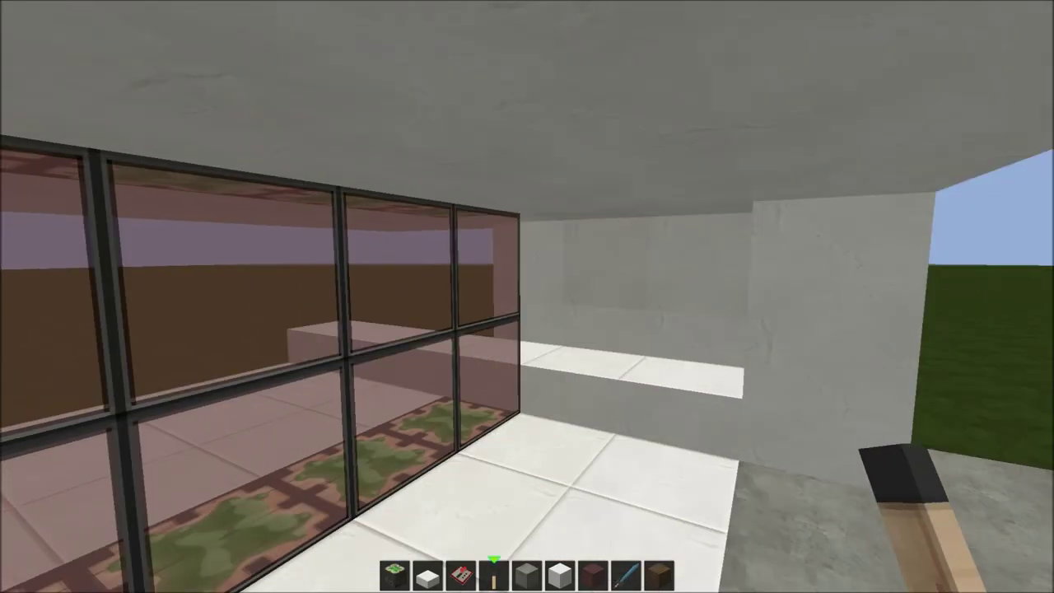
scroll(527, 296, "up", 1)
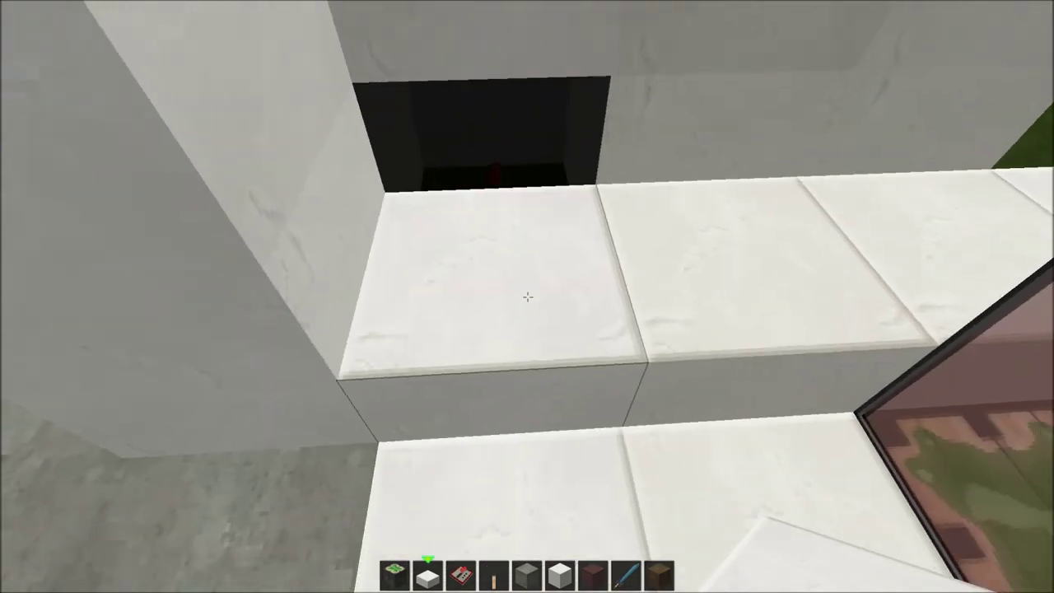
left_click(527, 296)
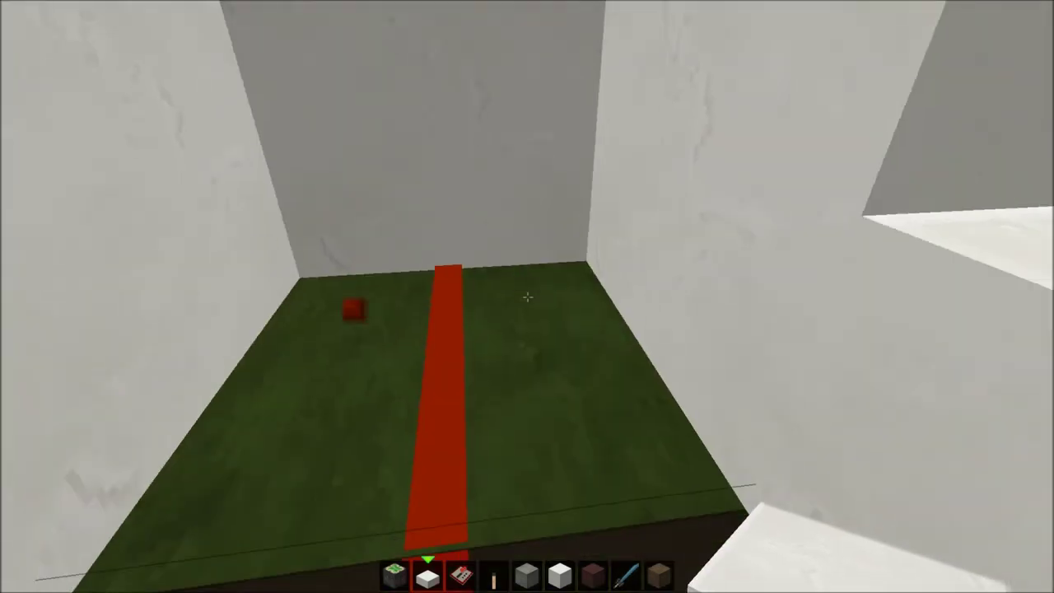
left_click(528, 296)
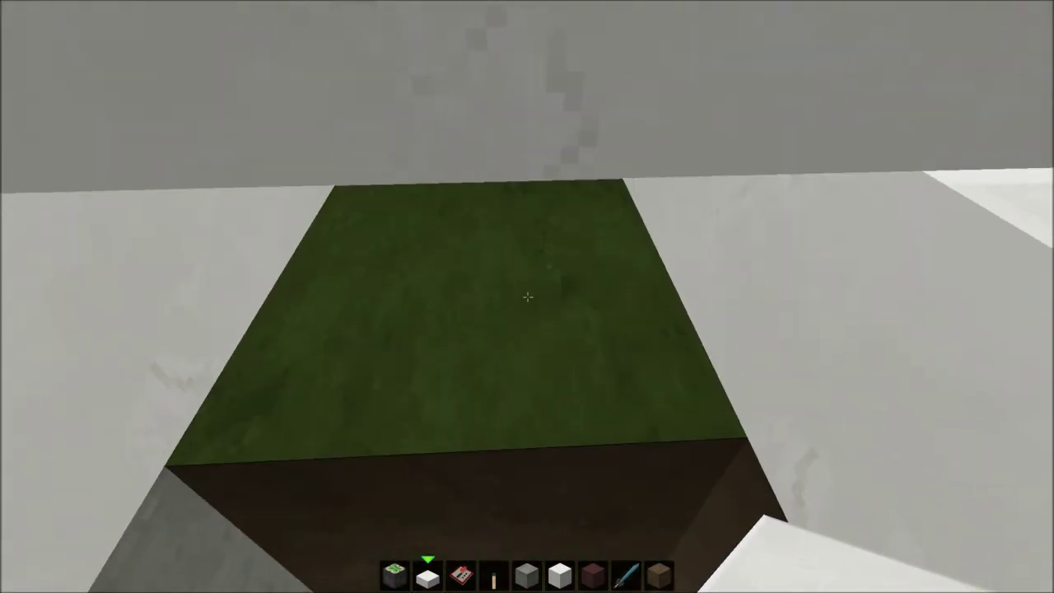
left_click(527, 296)
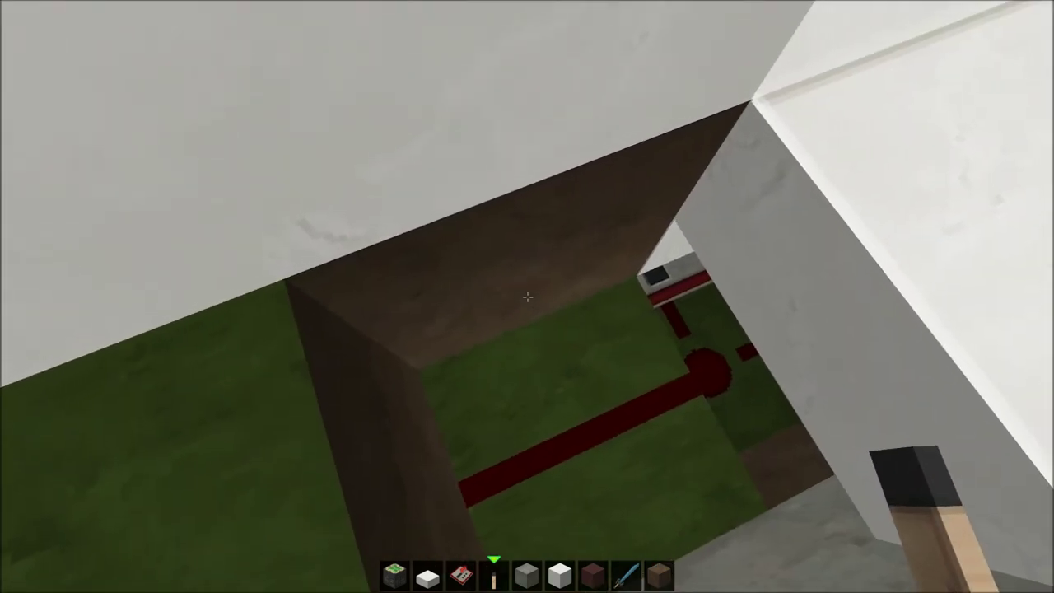
key("1")
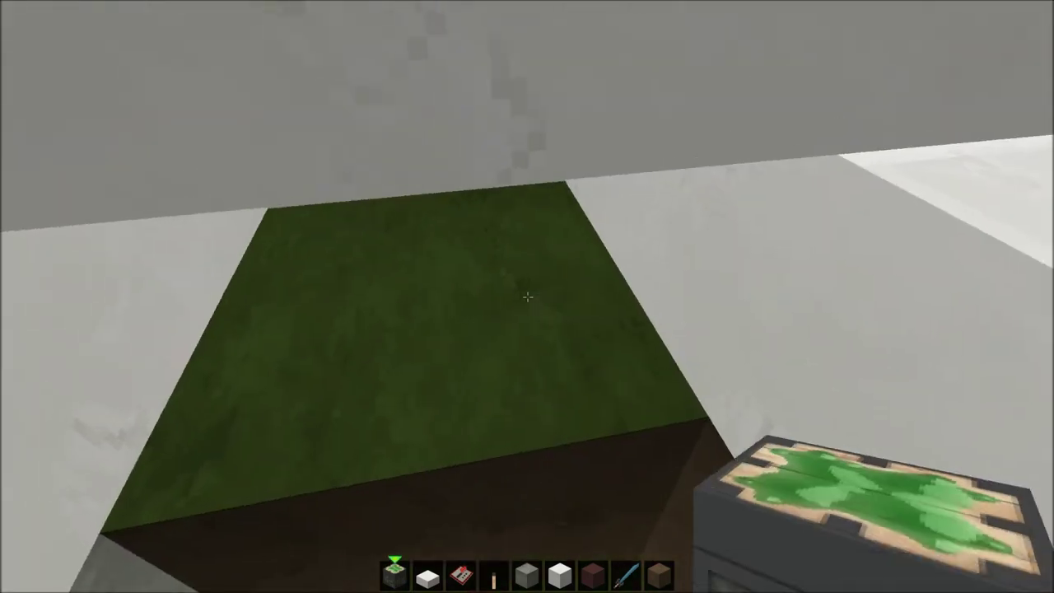
key("3")
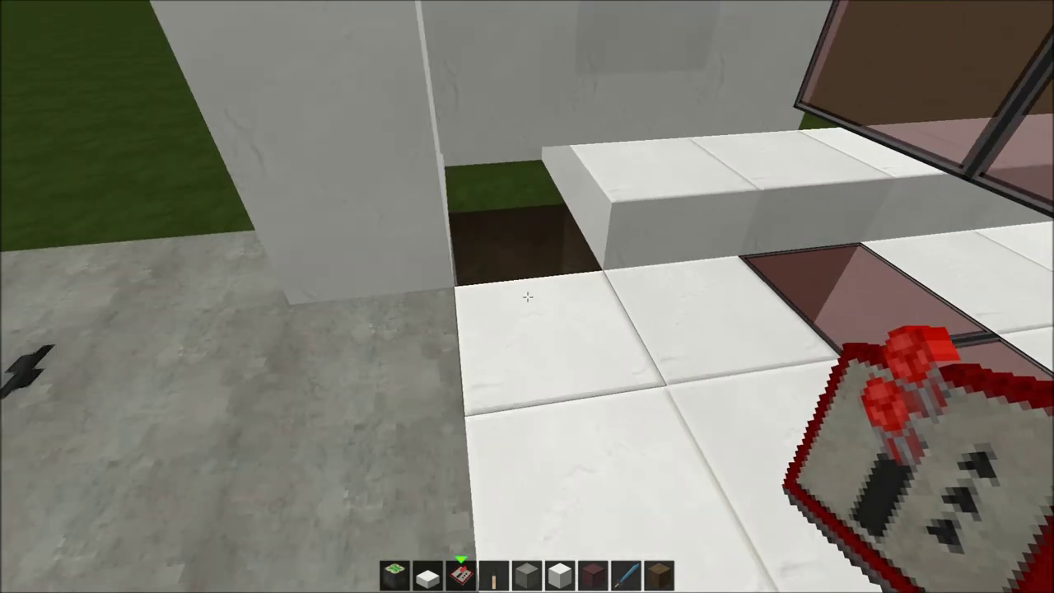
Place redstone dust at the bottom of the pit and break the quartz block in front.
right_click(527, 296)
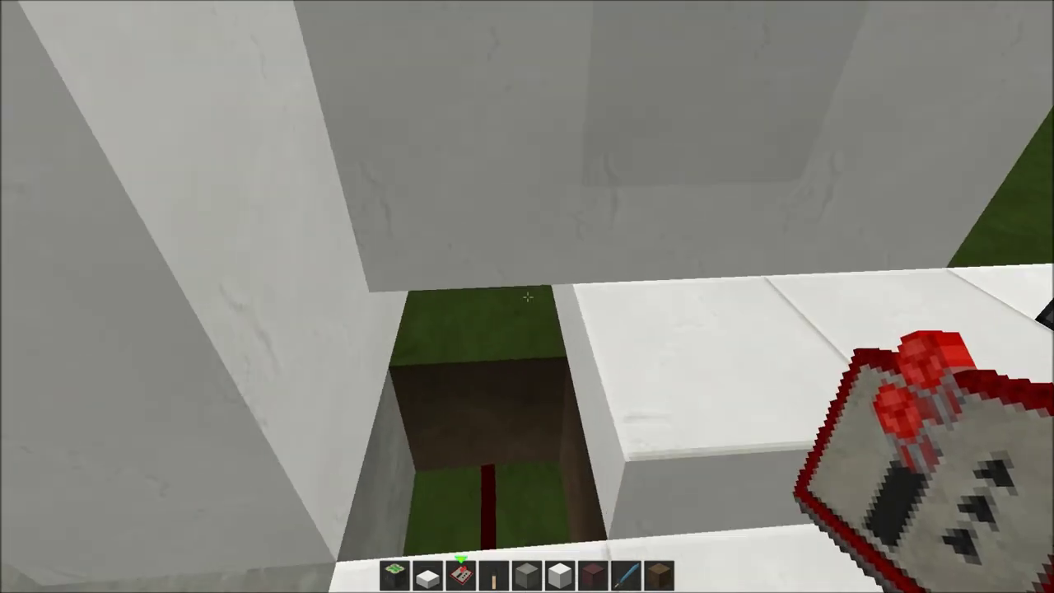
key("8")
left_click(528, 296)
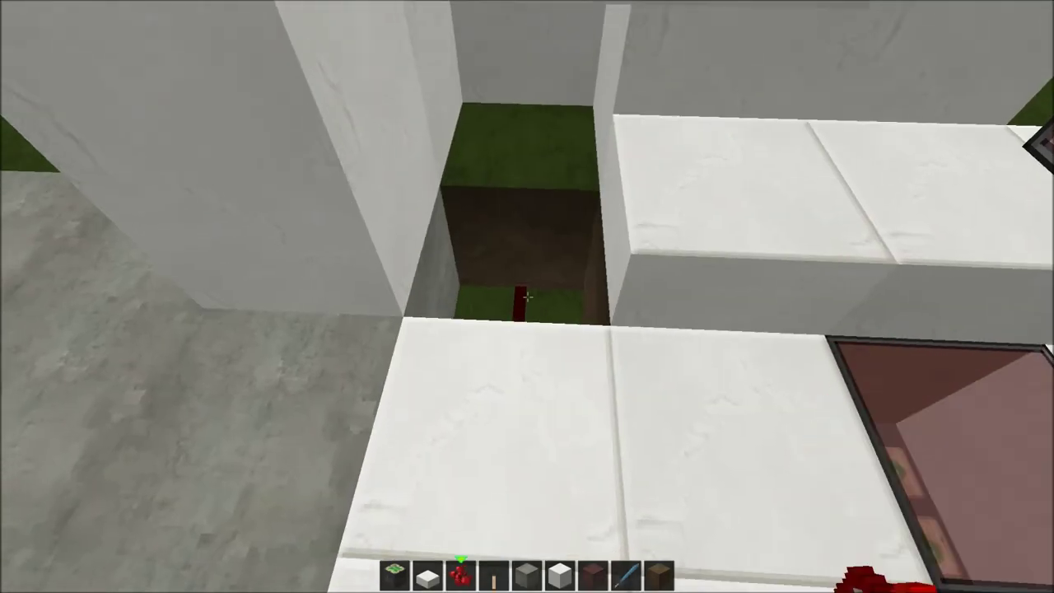
key("3")
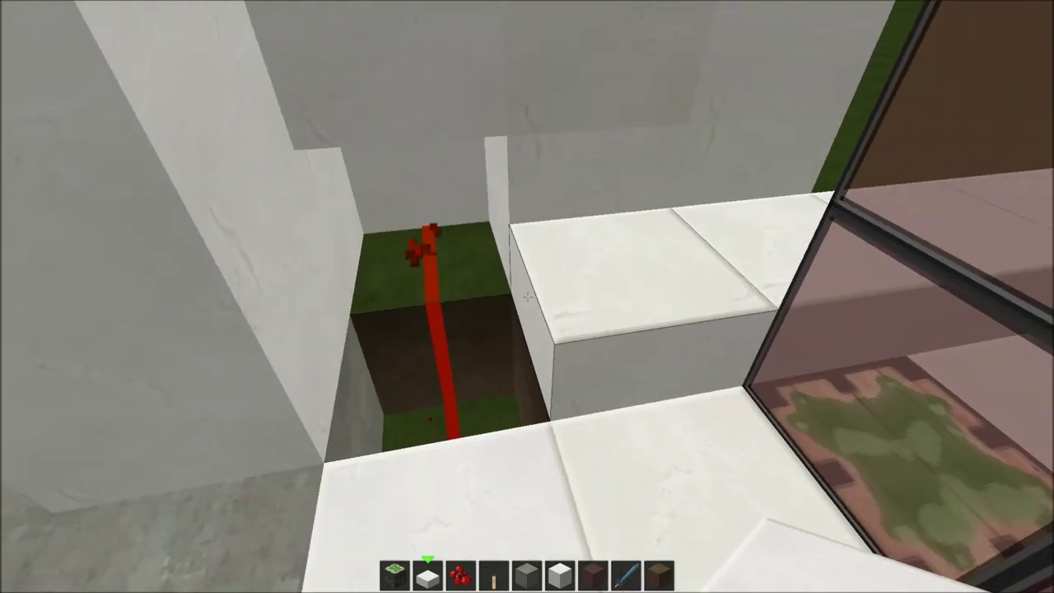
Fill the dark hole above the step with quartz and stack quartz up to the ceiling.
right_click(527, 297)
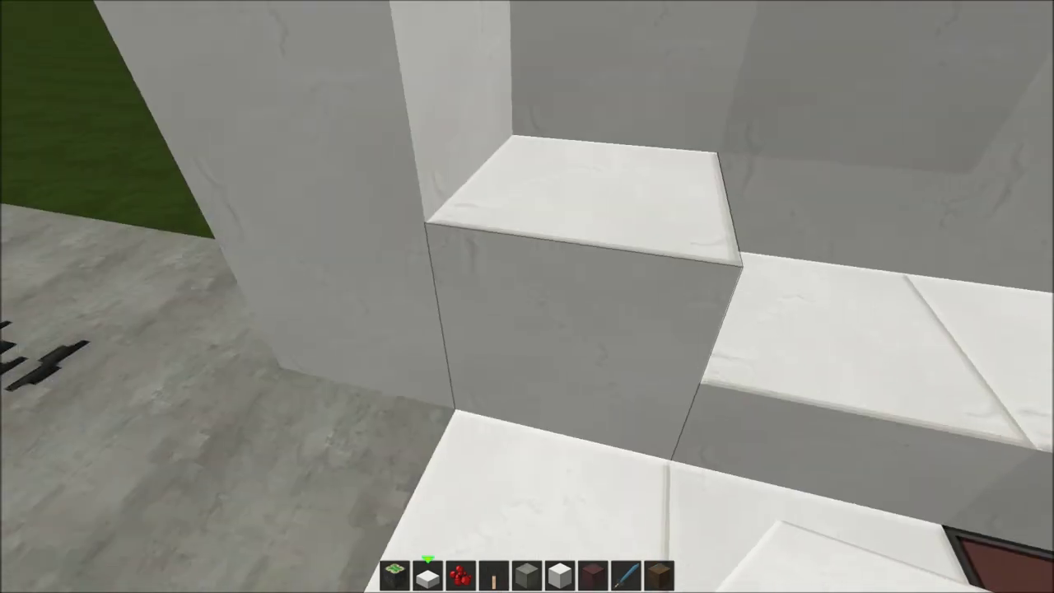
left_click(527, 297)
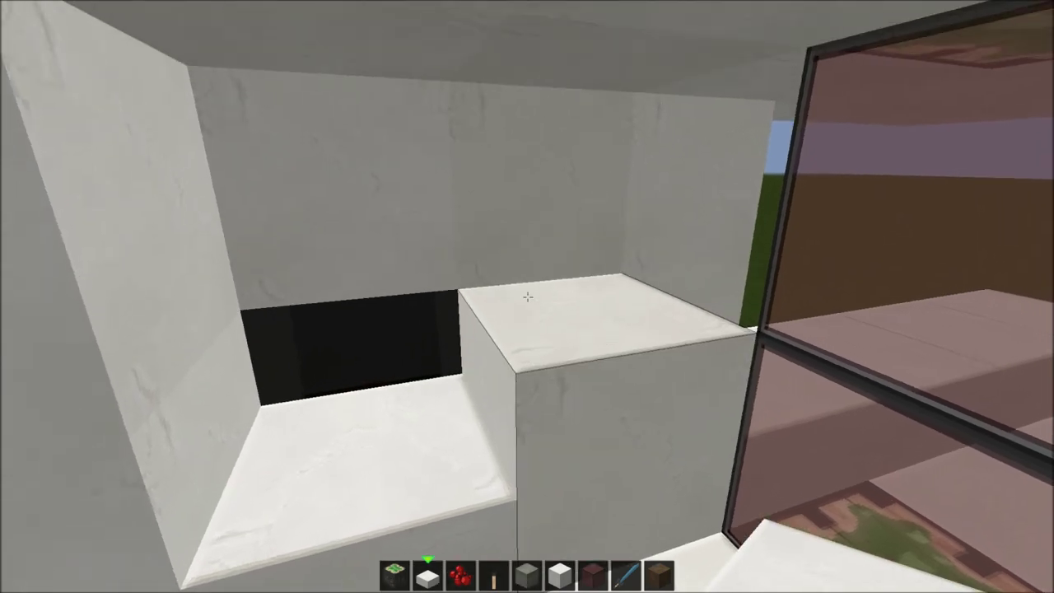
right_click(527, 296)
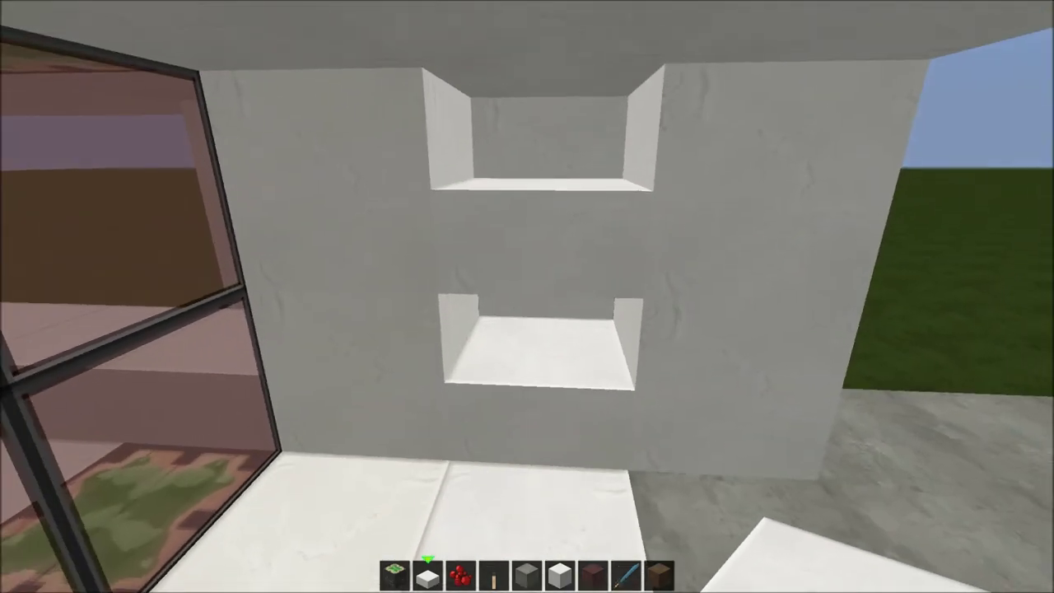
Break out the alcove's middle and back blocks, try a mid-height quartz block, then remove it.
left_click(527, 272)
left_click(527, 296)
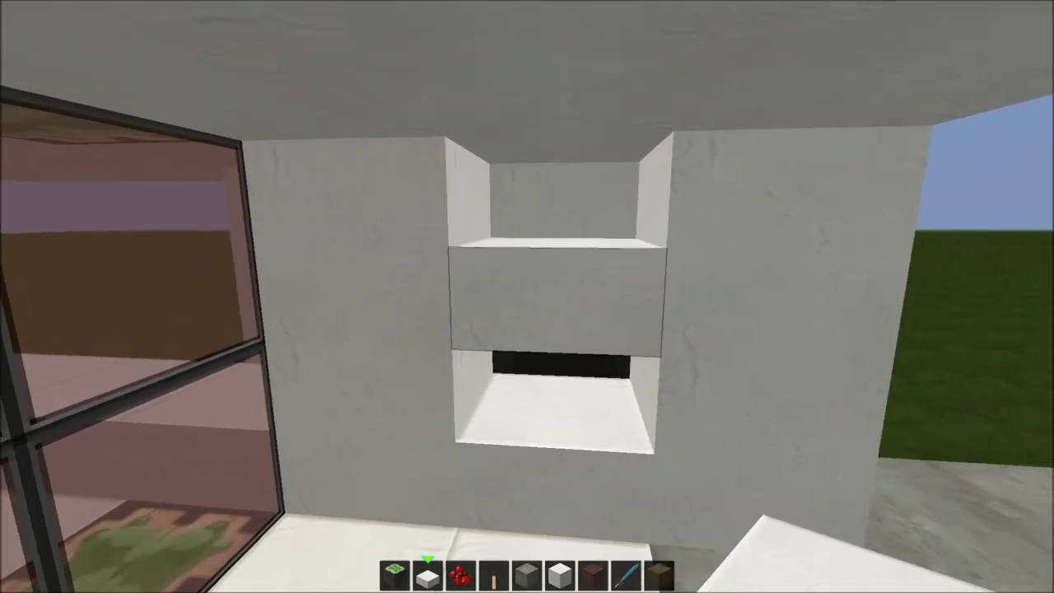
left_click(527, 296)
key("w")
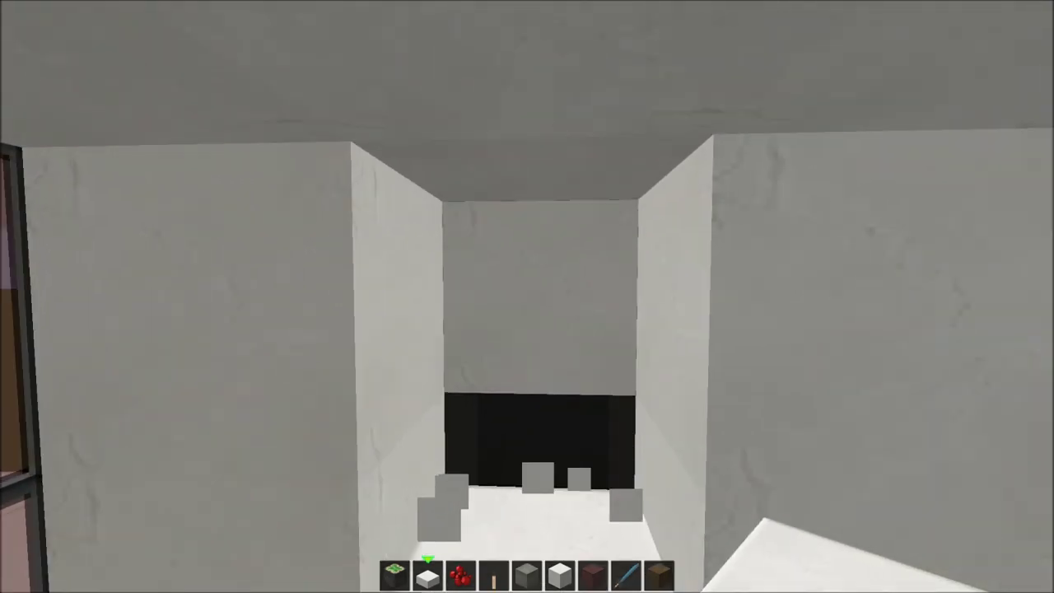
key("a")
right_click(527, 296)
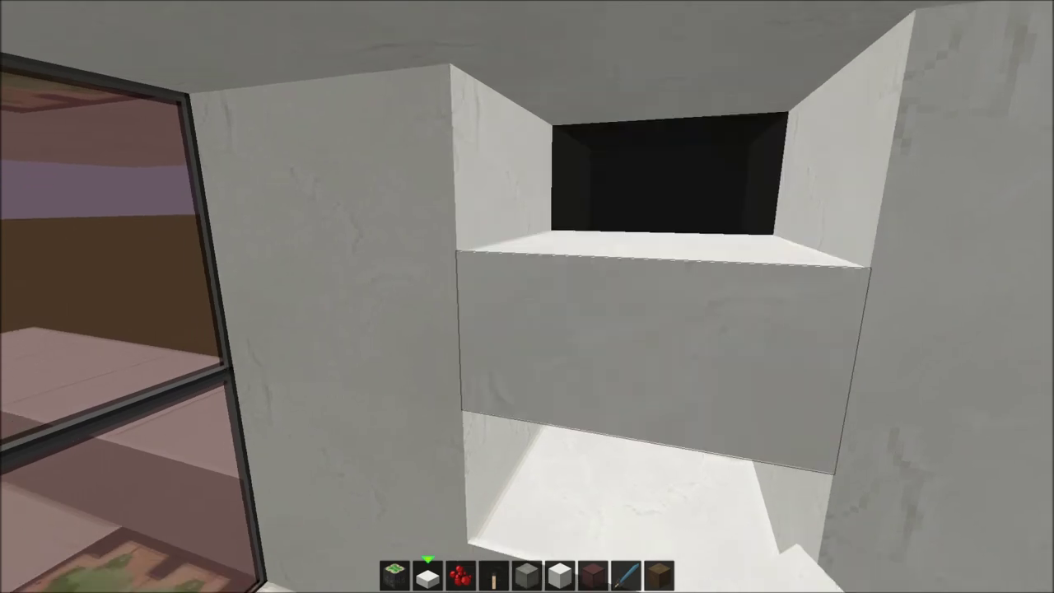
key("s")
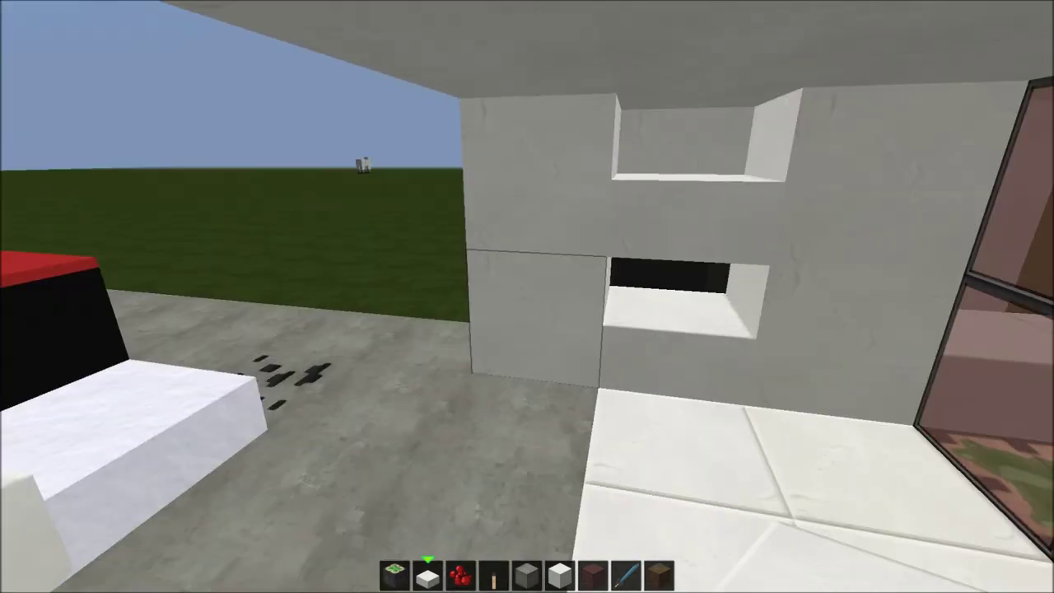
key("w")
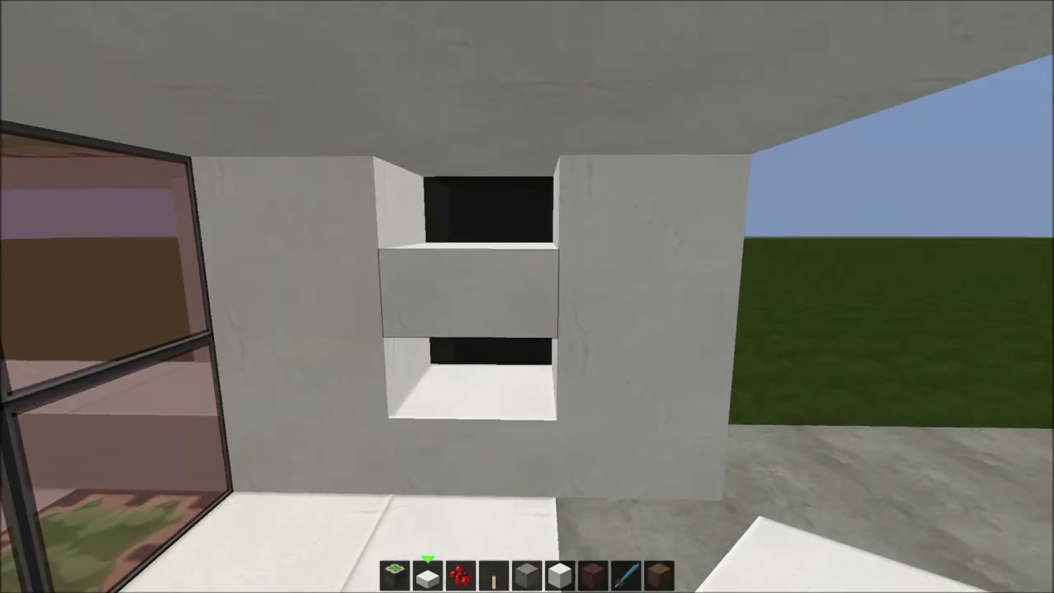
left_click(528, 297)
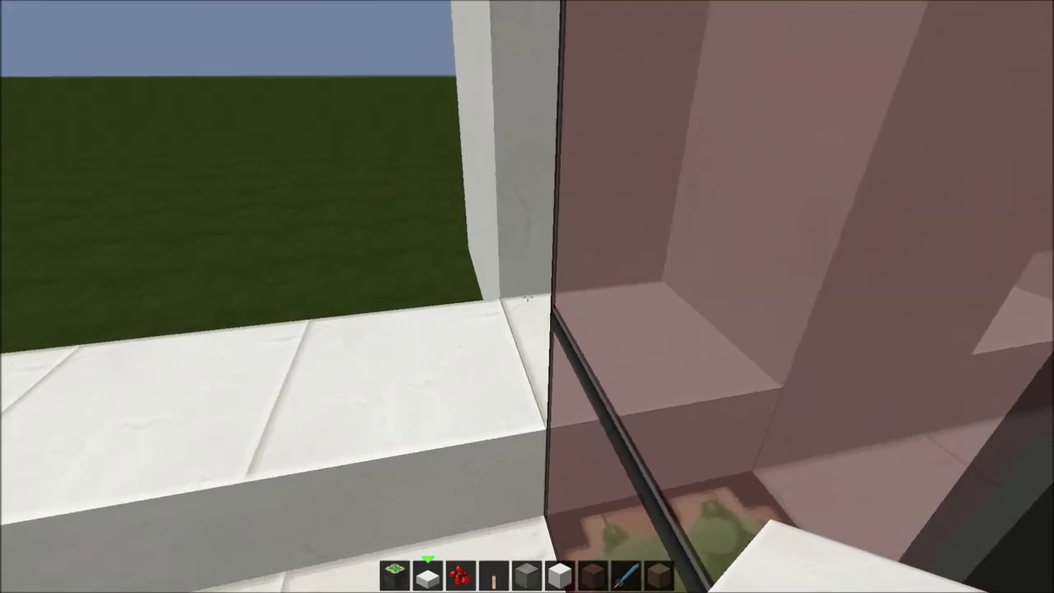
Stack a quartz column on the ledge at the glass corner, replacing a misplaced block.
right_click(527, 297)
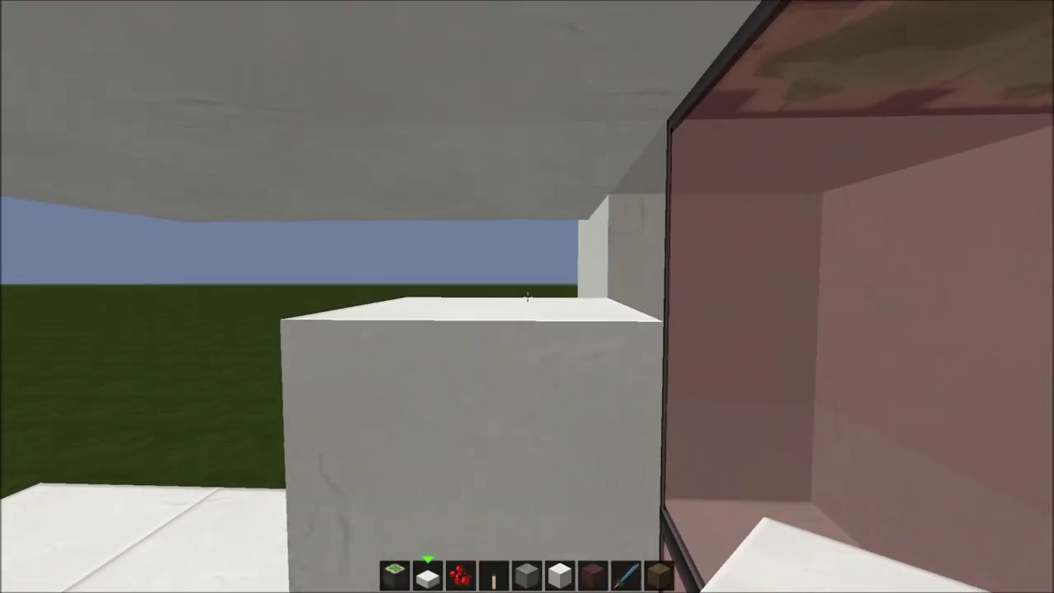
right_click(528, 297)
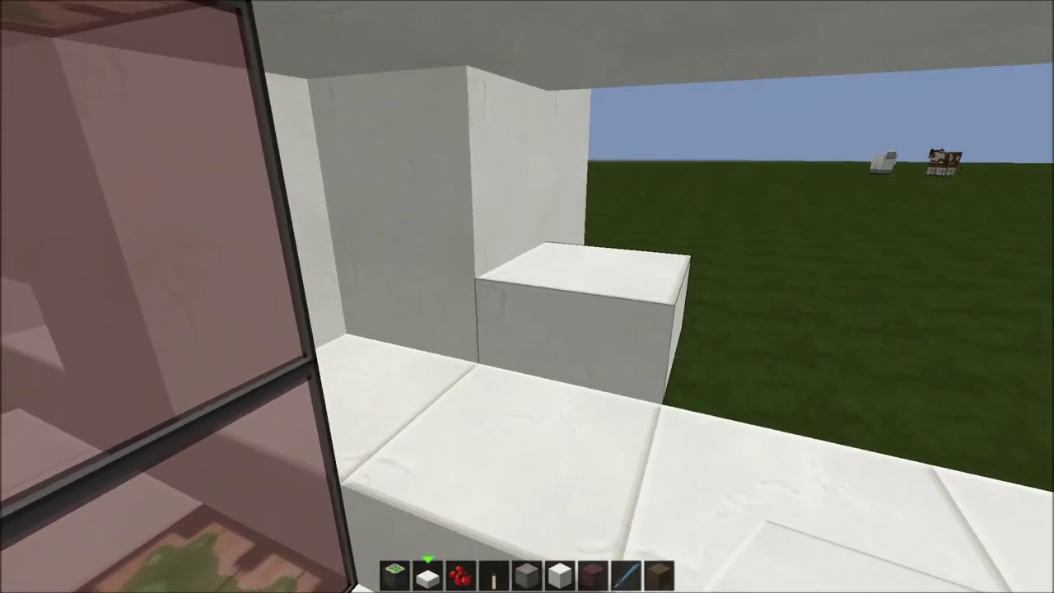
left_click(528, 296)
right_click(527, 297)
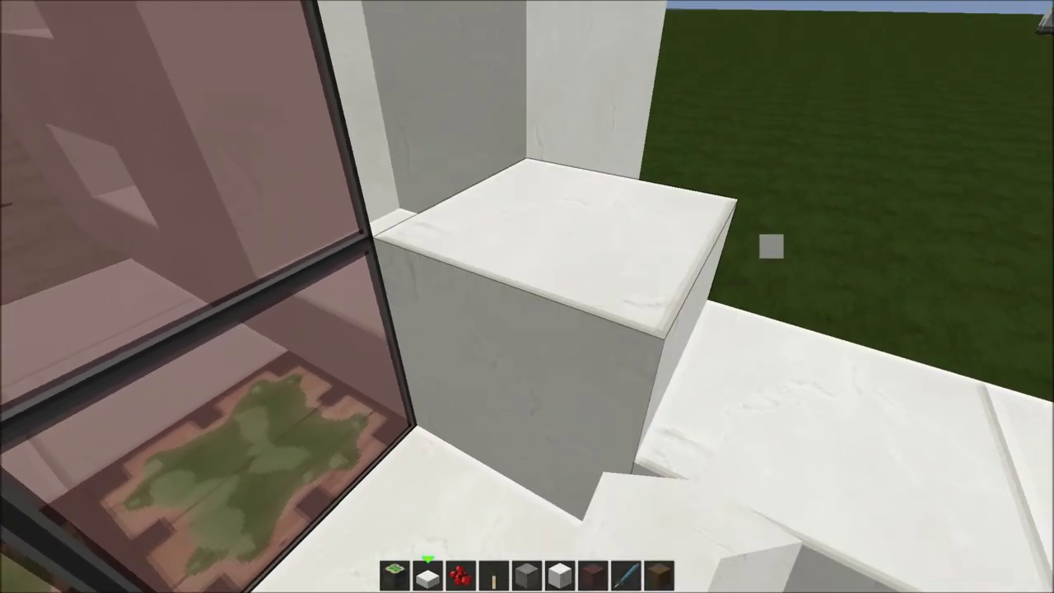
right_click(527, 296)
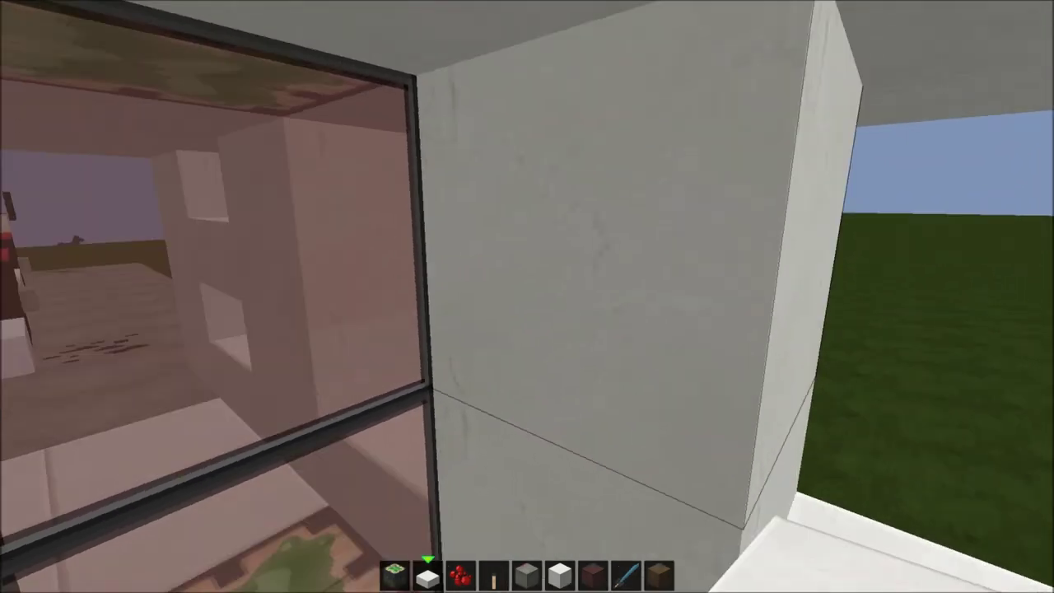